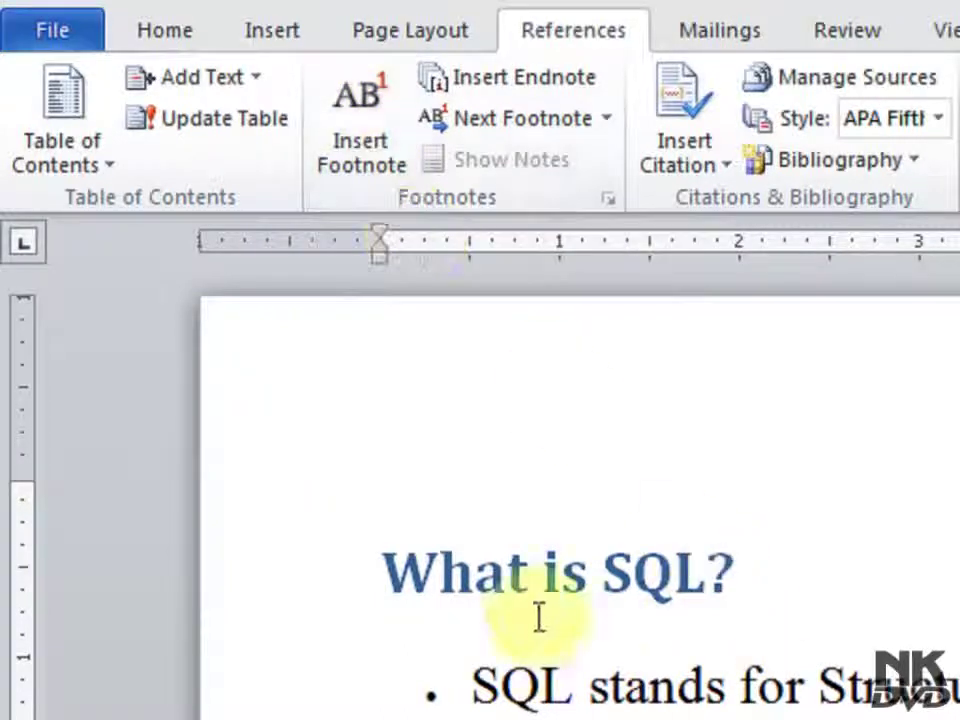
Place the insertion point just before SQL in the 'What is SQL?' heading.
click(712, 688)
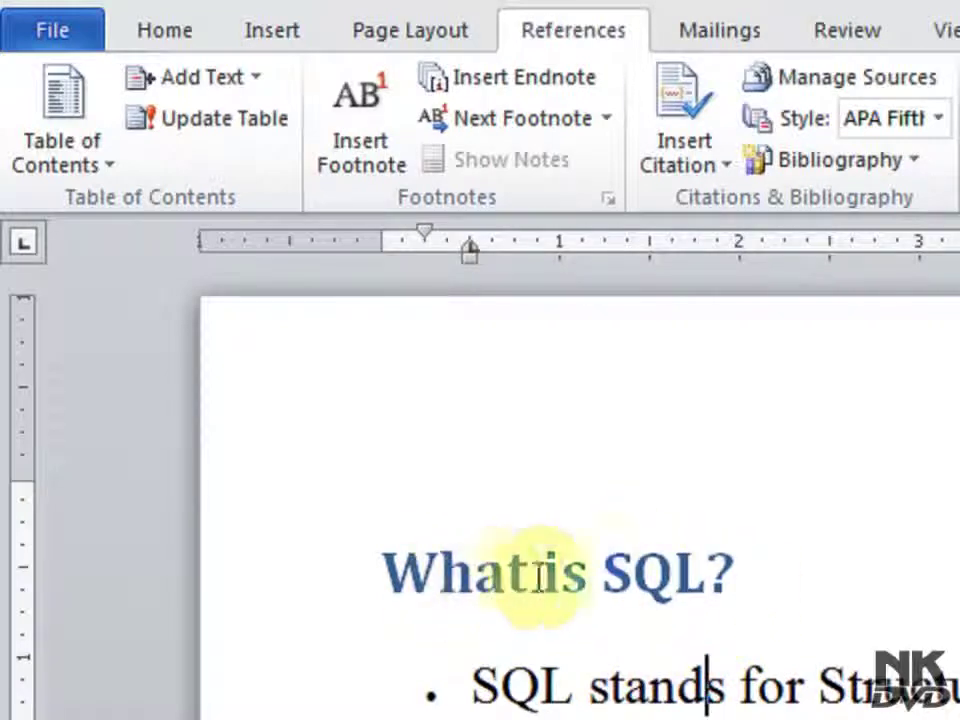
drag(605, 572, 678, 610)
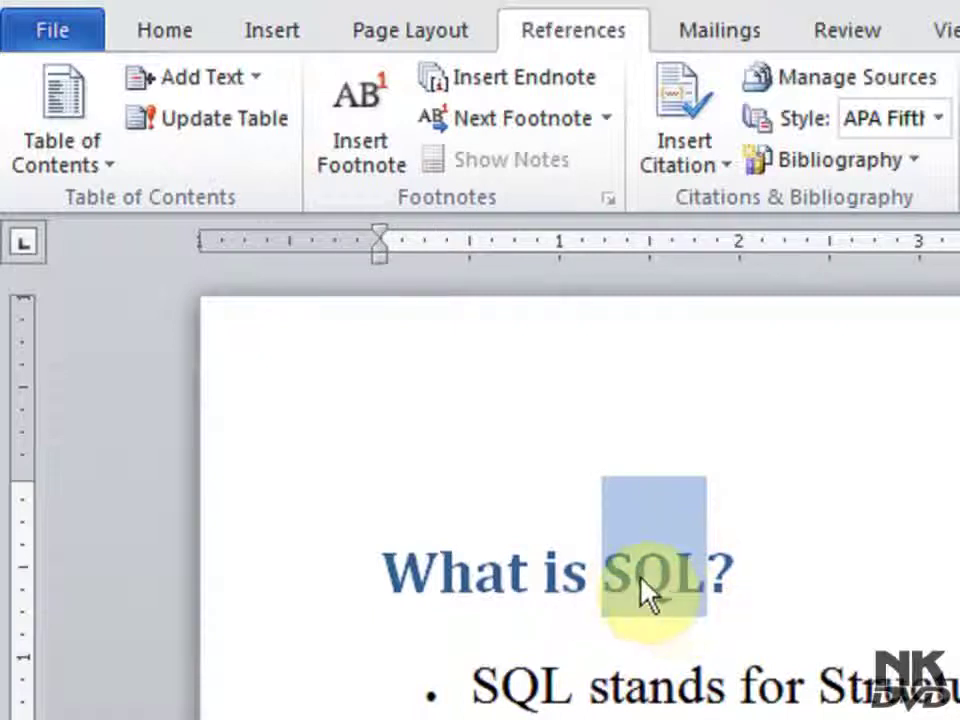
click(668, 588)
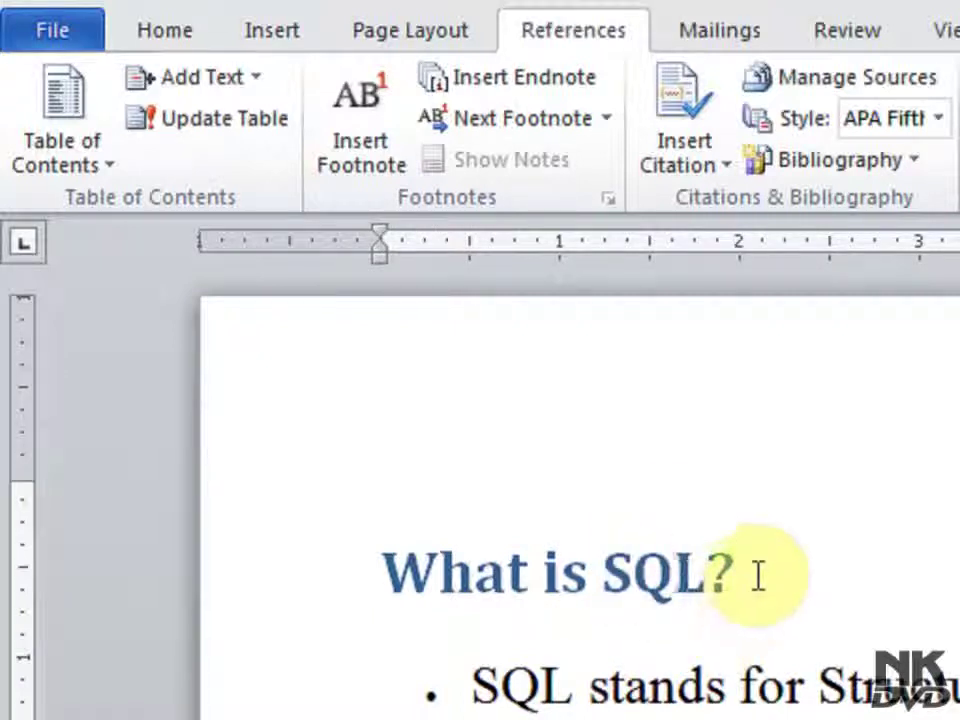
click(758, 577)
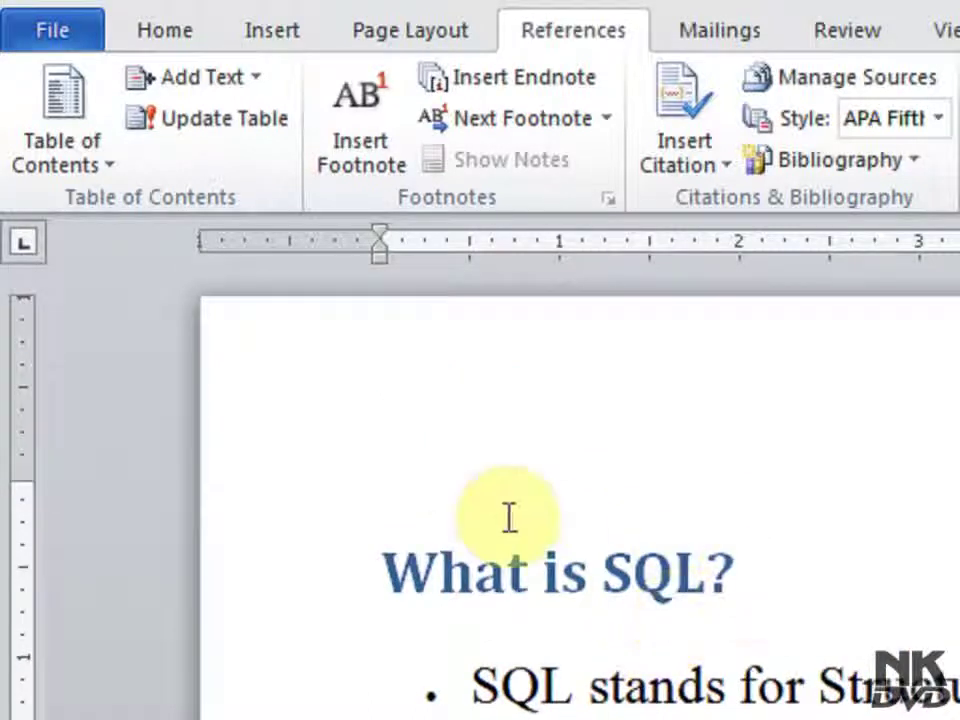
click(708, 576)
click(602, 576)
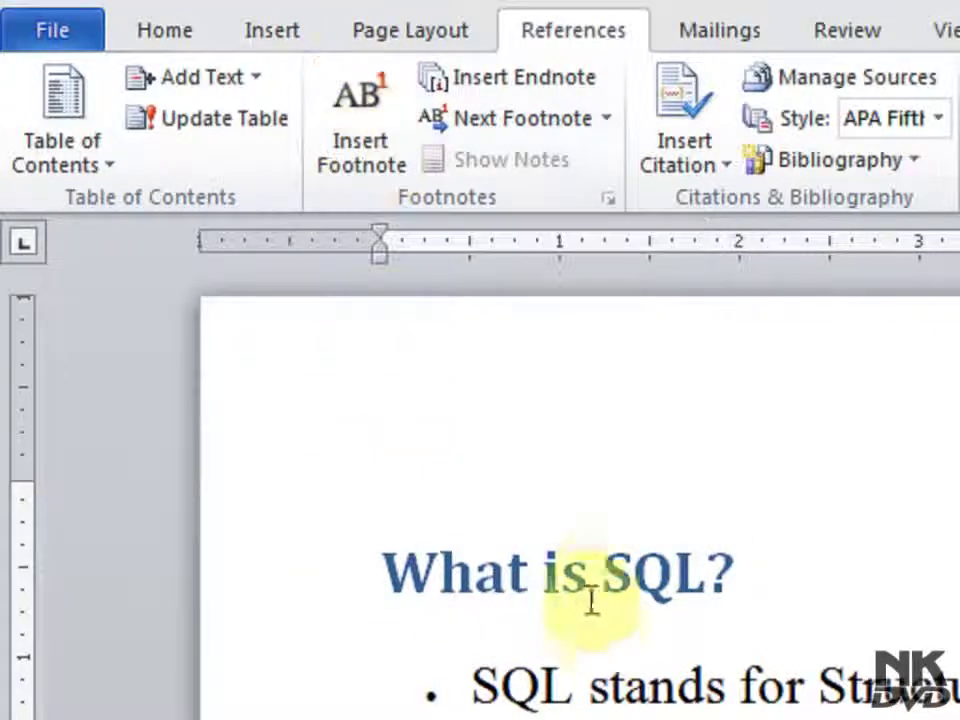
scroll(584, 627, down, 5)
scroll(584, 627, down, 5)
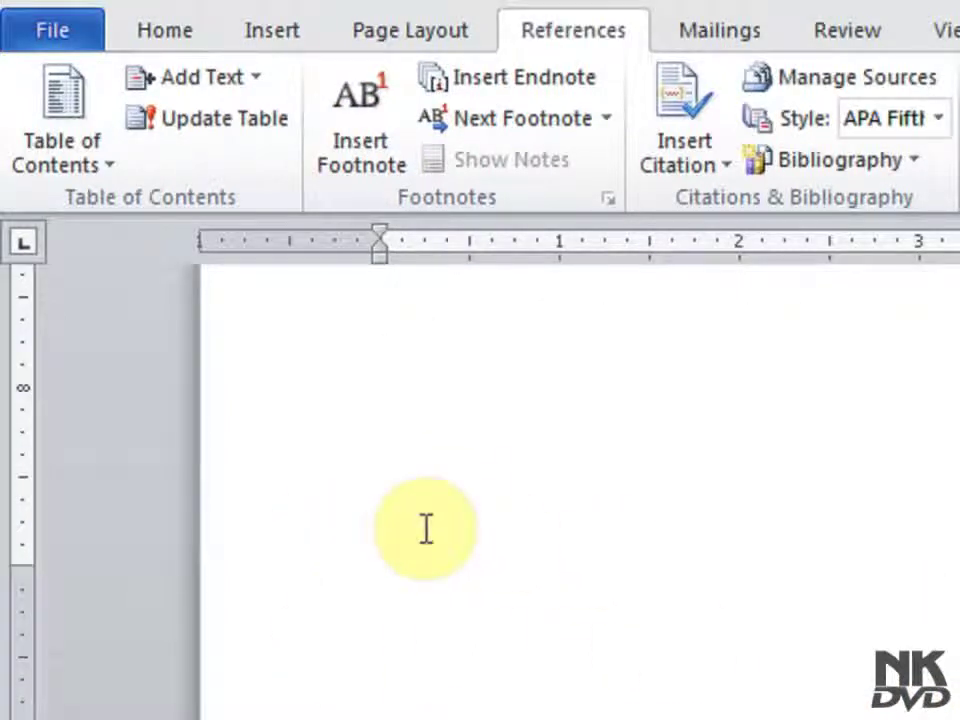
scroll(426, 527, up, 5)
scroll(426, 527, up, 3)
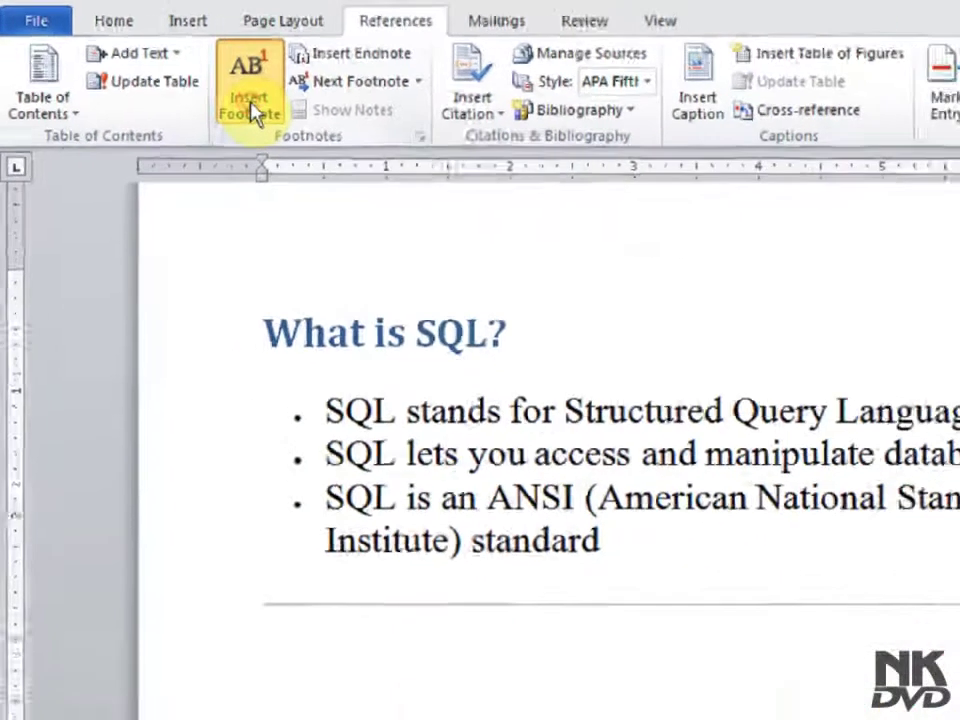
Insert footnote 1 there and paste 'Structured Query Language' into it as plain text.
click(250, 105)
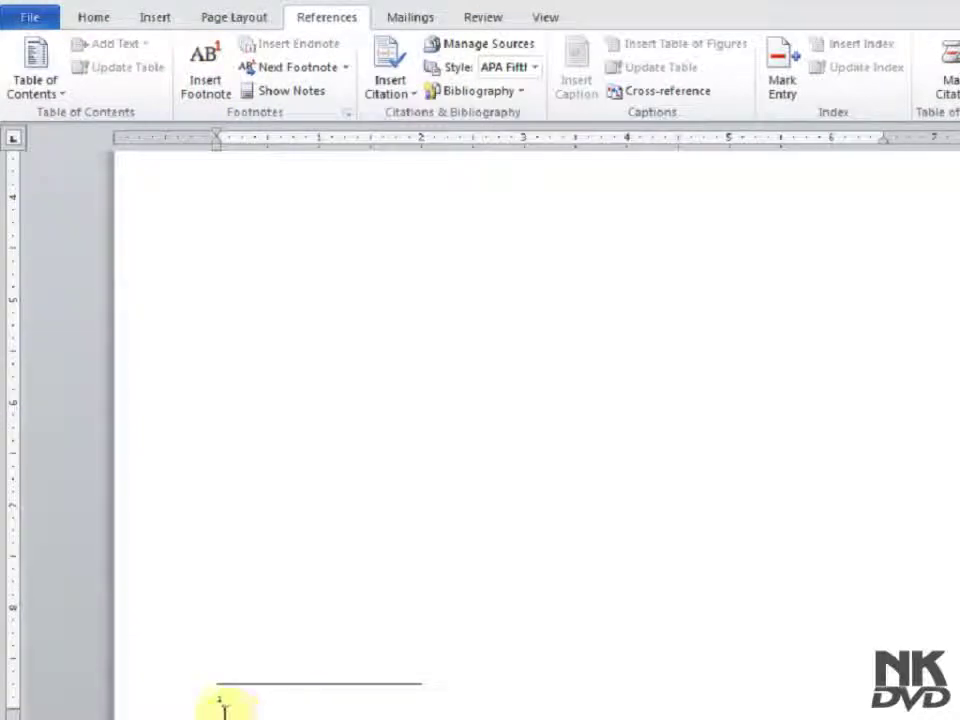
scroll(330, 685, up, 10)
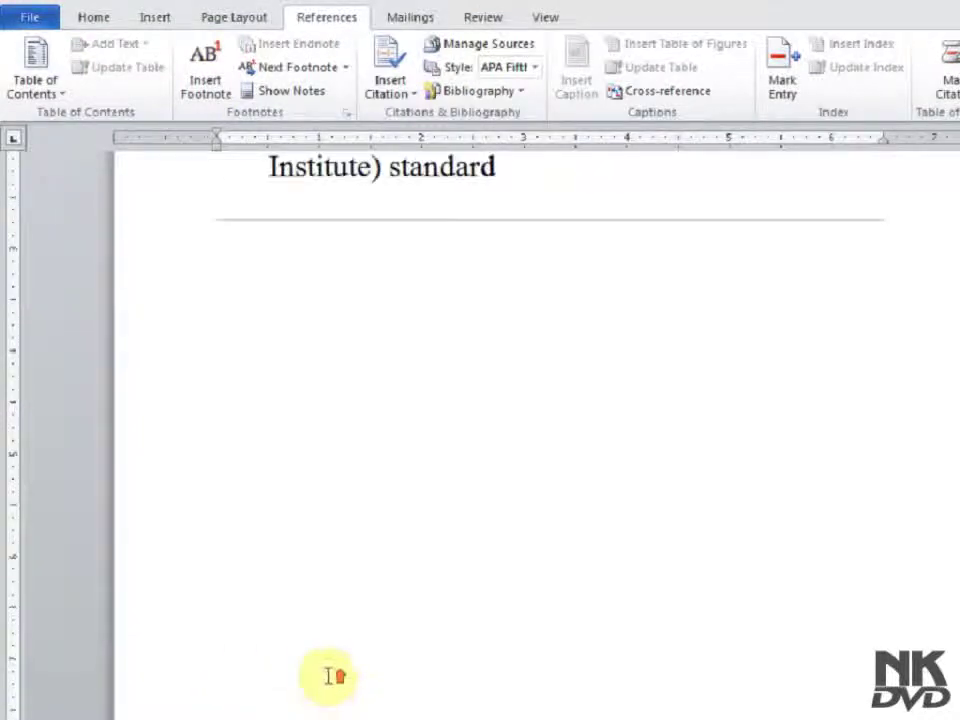
scroll(330, 680, up, 2)
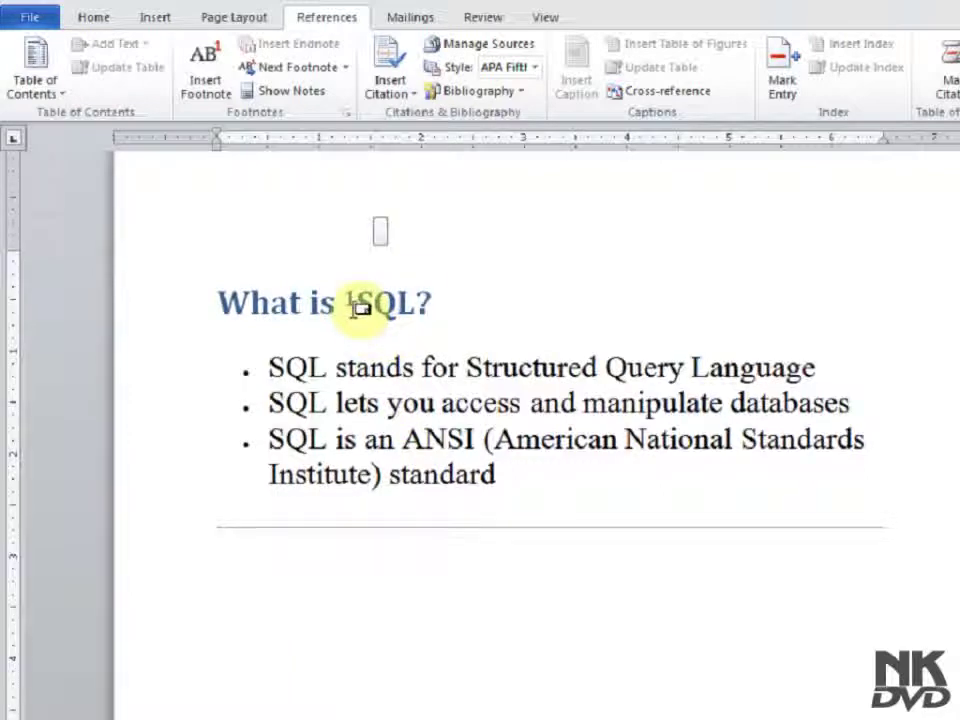
drag(470, 370, 805, 368)
key(ctrl+c)
scroll(497, 470, down, 3)
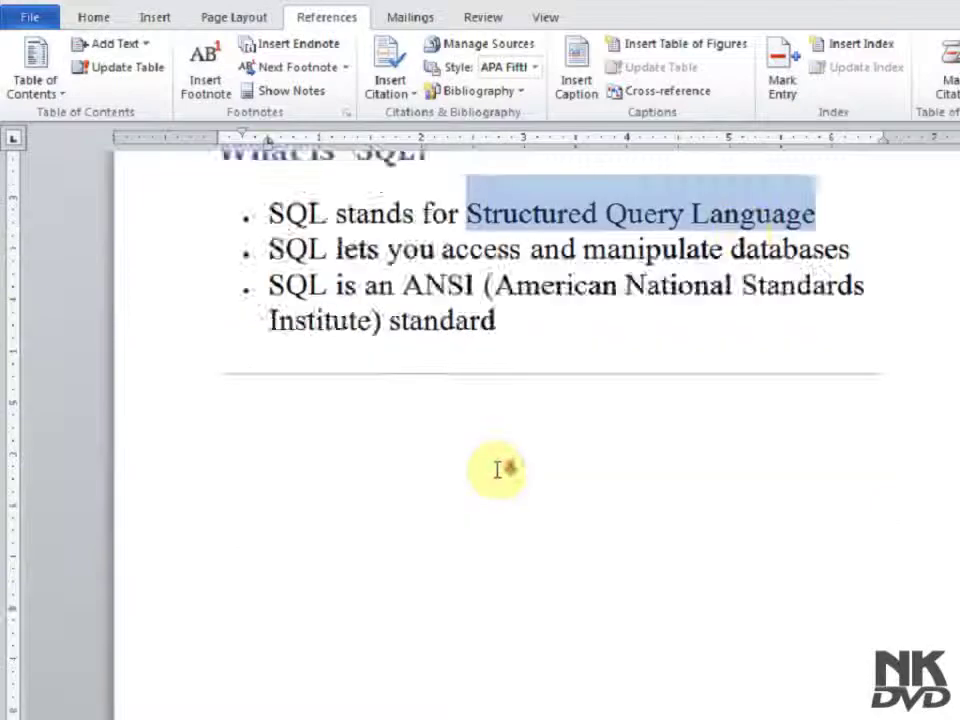
key(ctrl+alt+f)
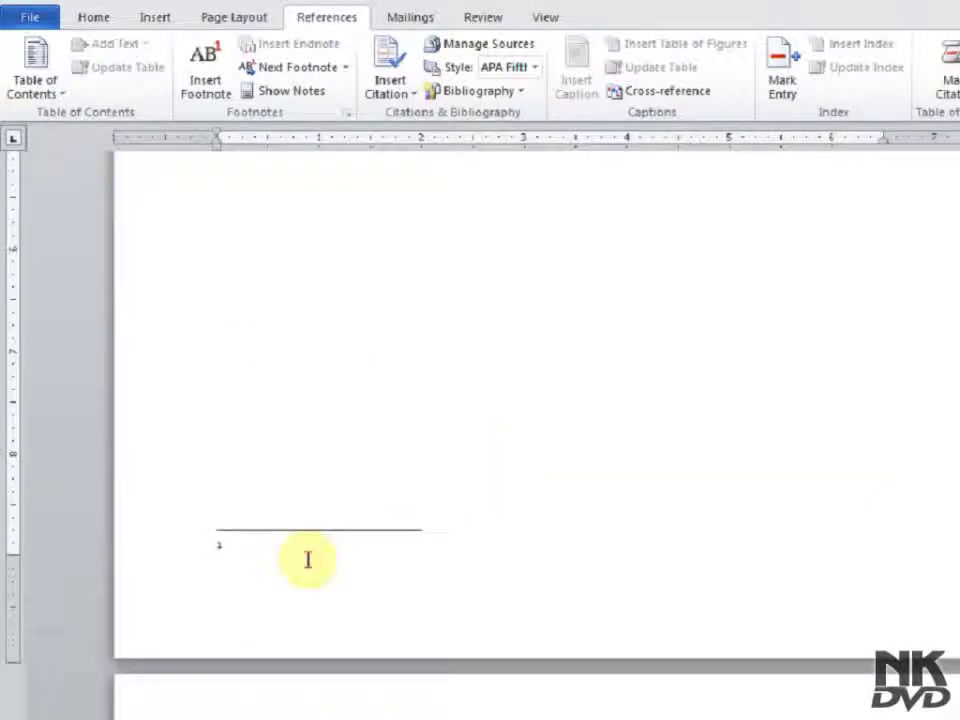
key(ctrl+v)
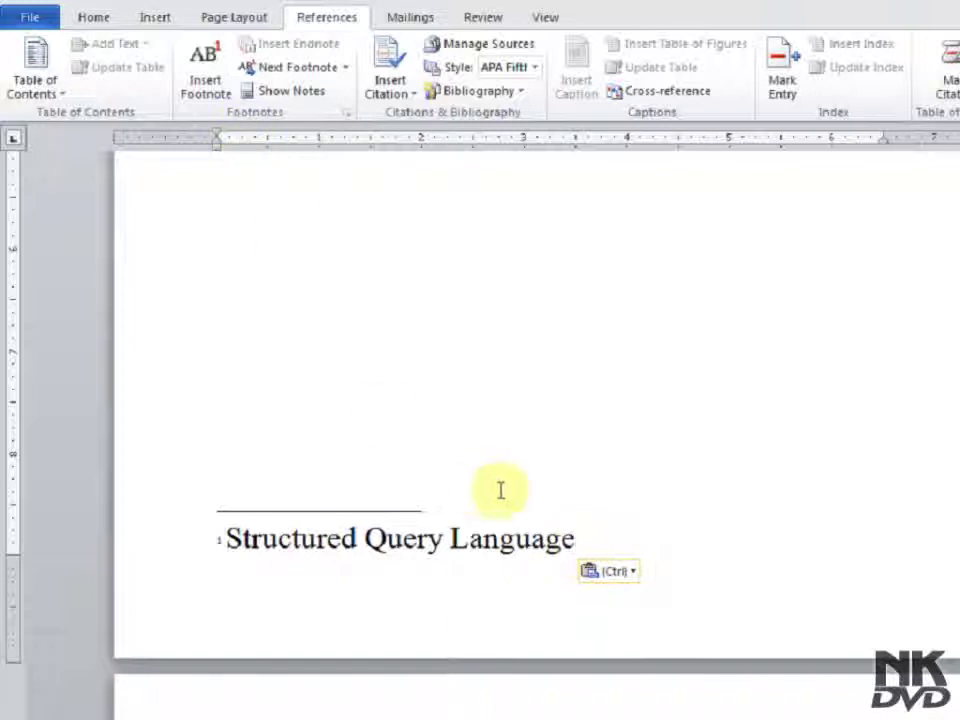
click(625, 572)
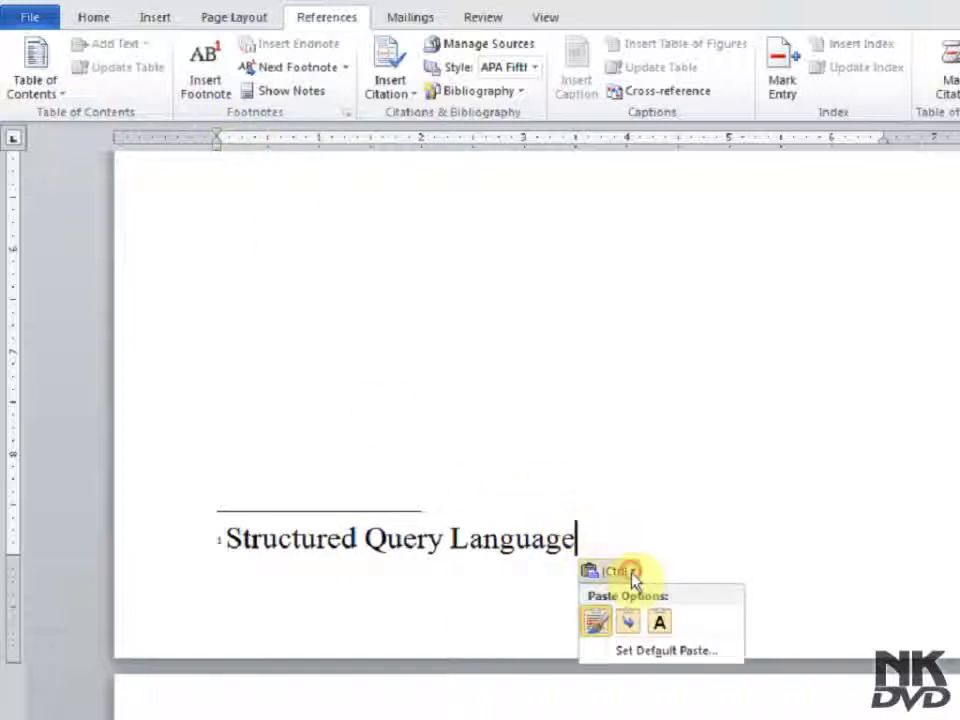
click(660, 625)
click(288, 583)
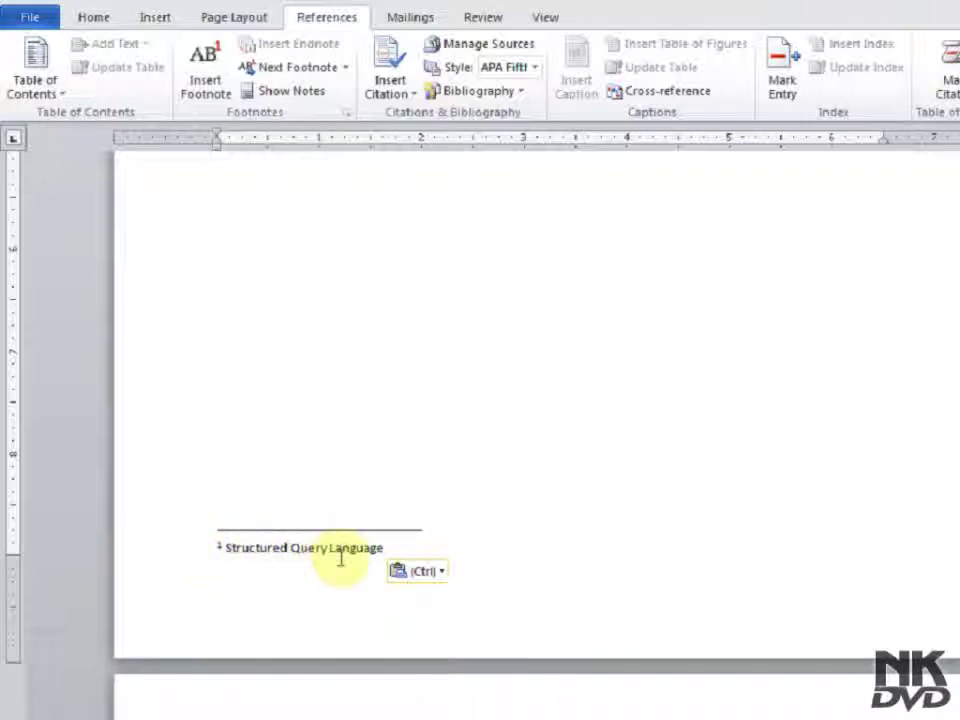
scroll(340, 557, up, 5)
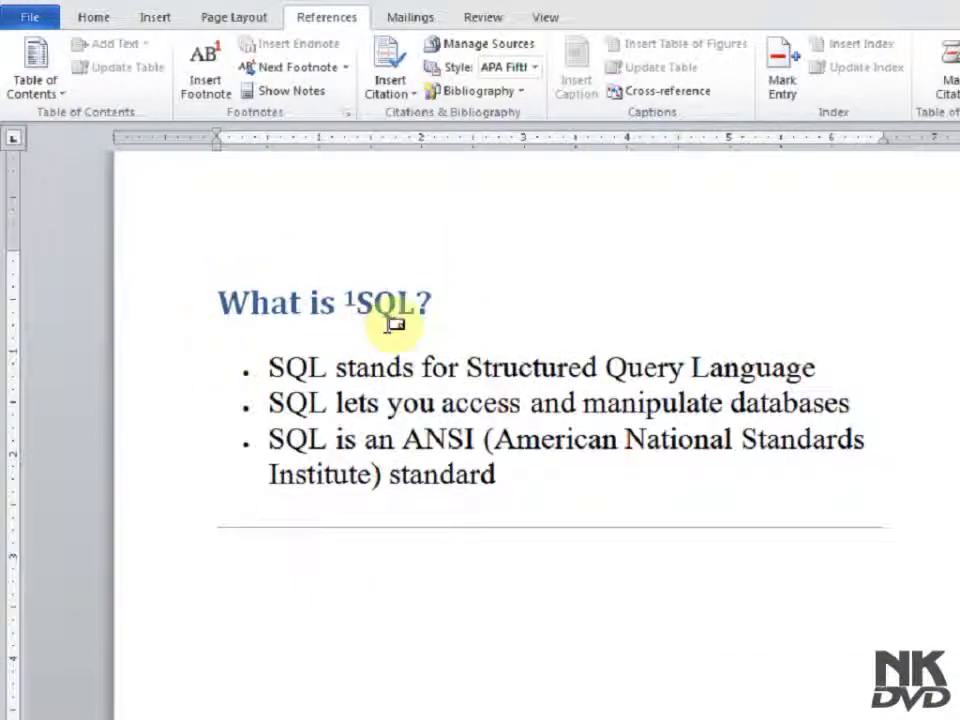
mouse_move(357, 300)
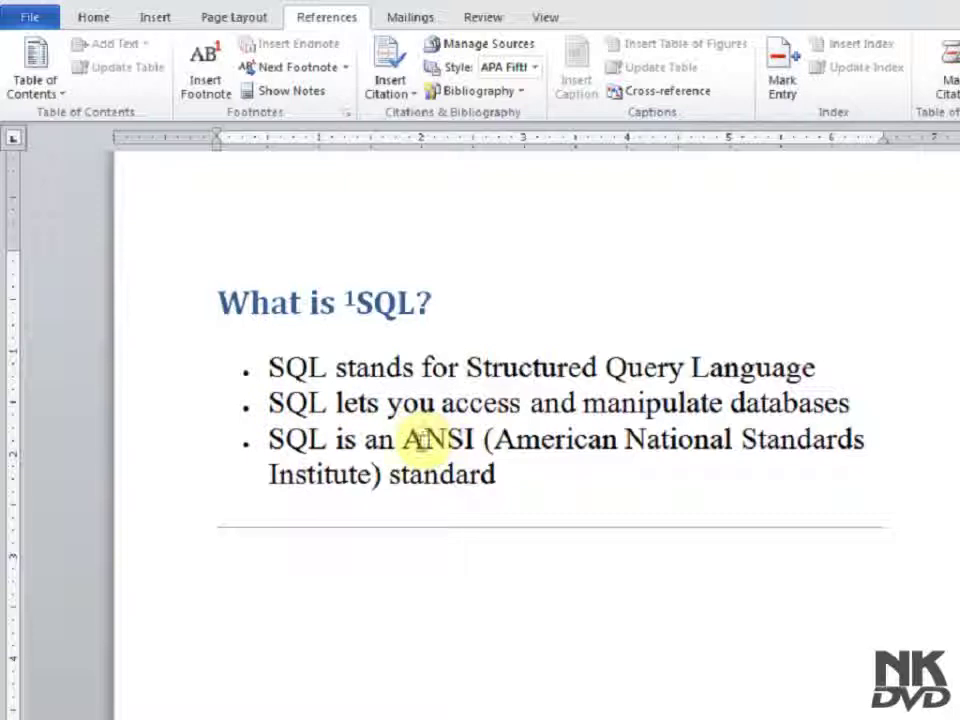
click(400, 440)
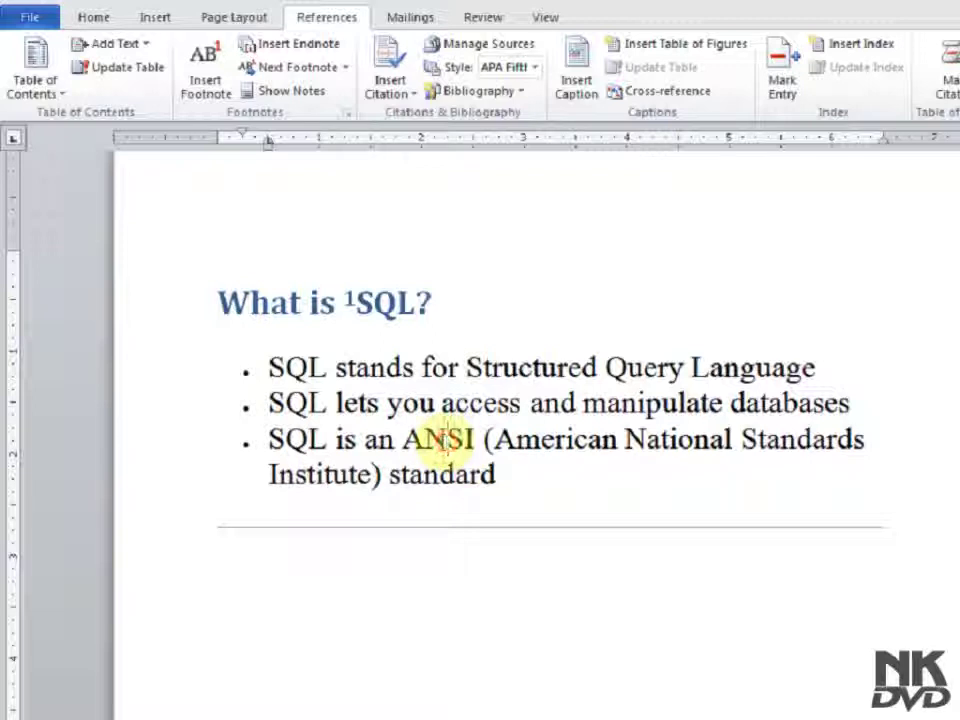
click(446, 440)
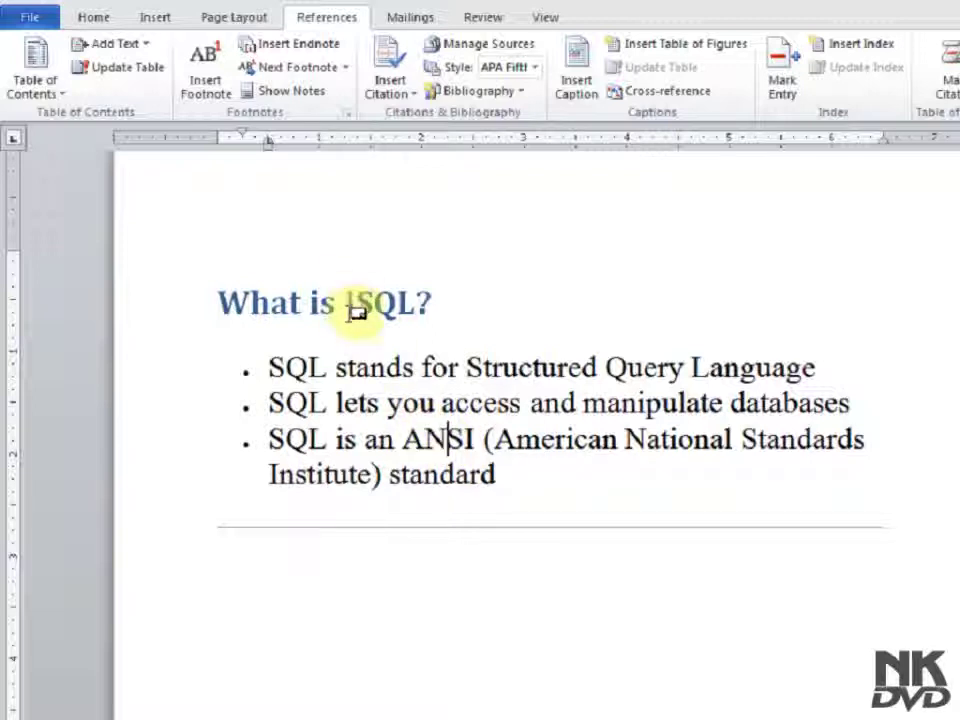
click(482, 440)
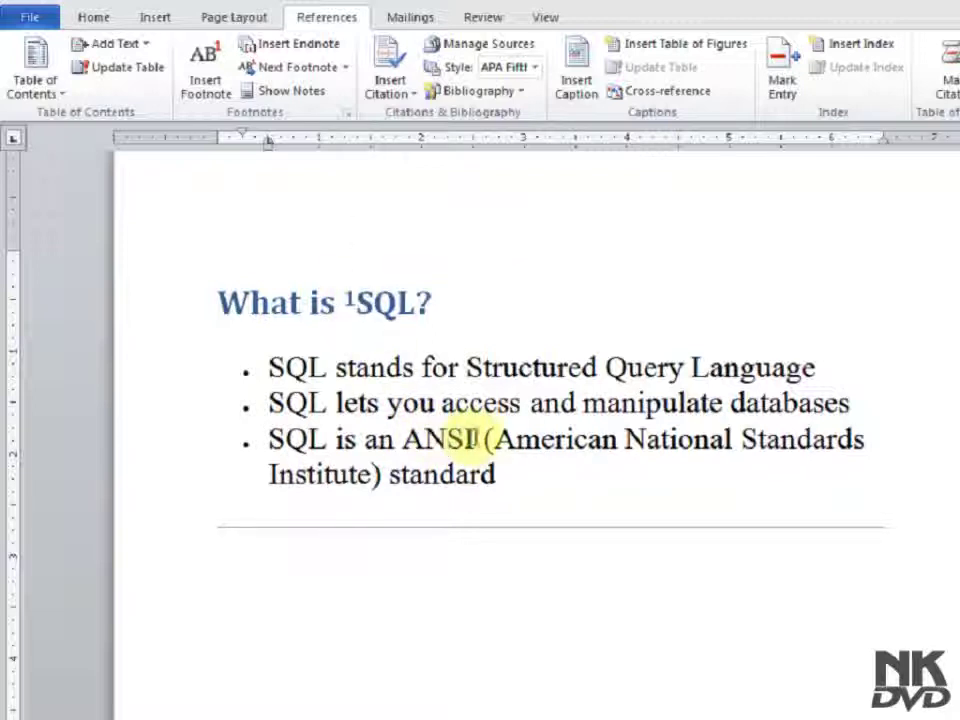
mouse_move(494, 441)
mouse_down()
mouse_move(424, 478)
mouse_move(370, 480)
mouse_up()
key(ctrl+c)
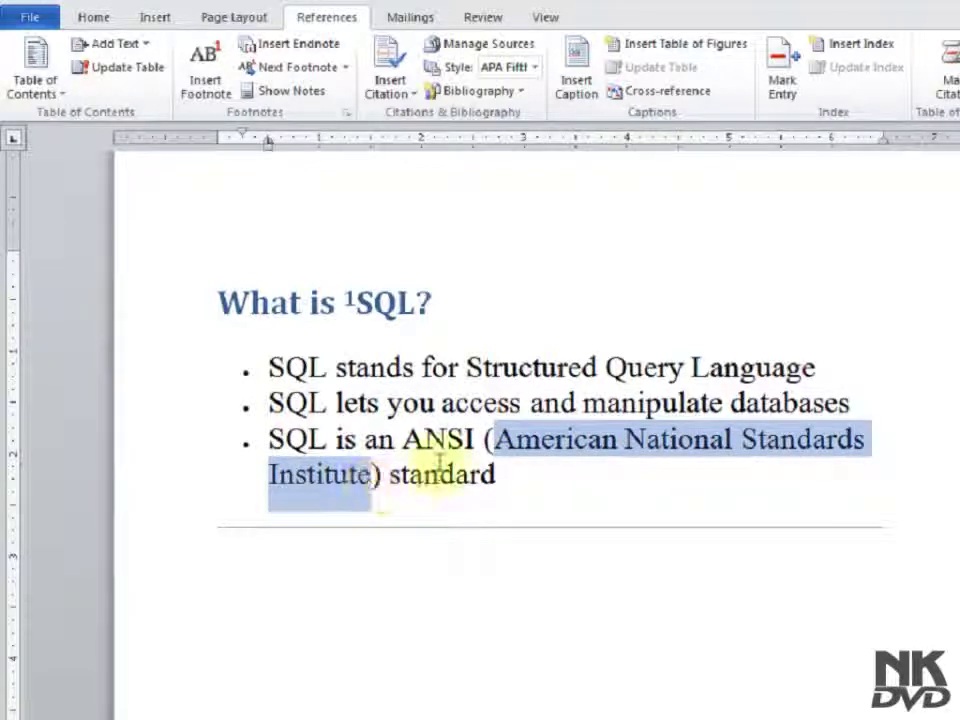
click(458, 438)
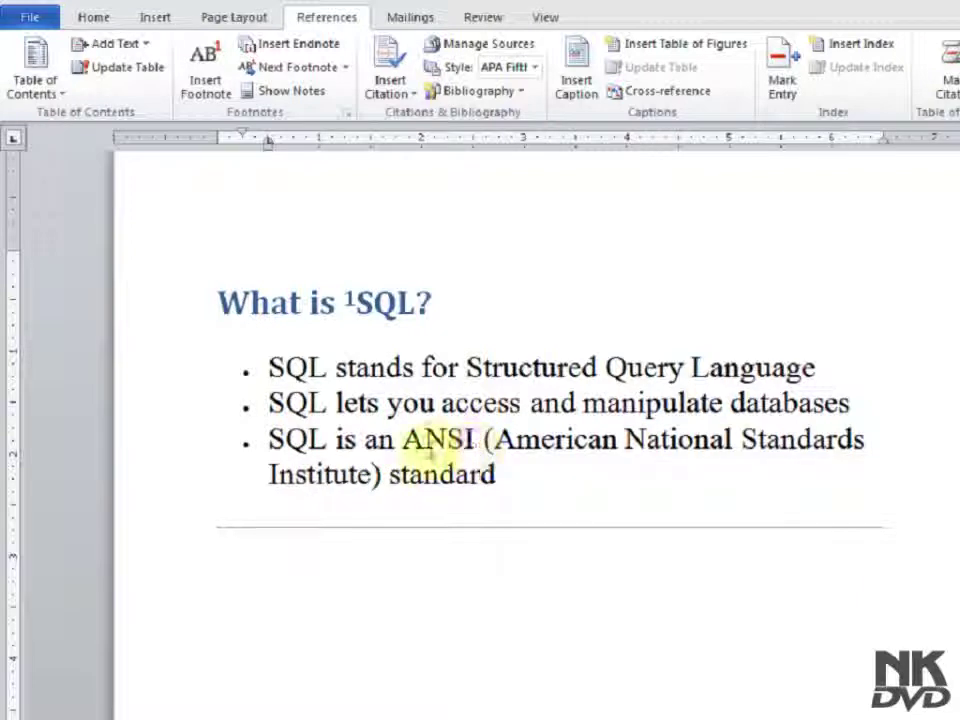
Add footnote 2 after ANSI with 'American National Standards Institute' pasted as plain text.
click(208, 92)
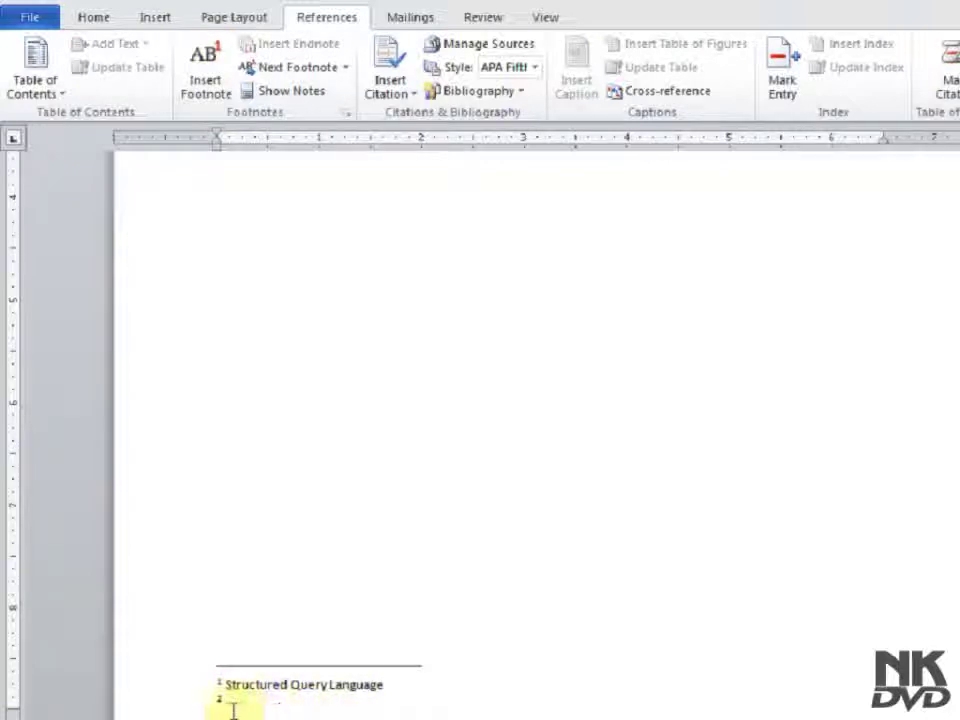
key(ctrl+v)
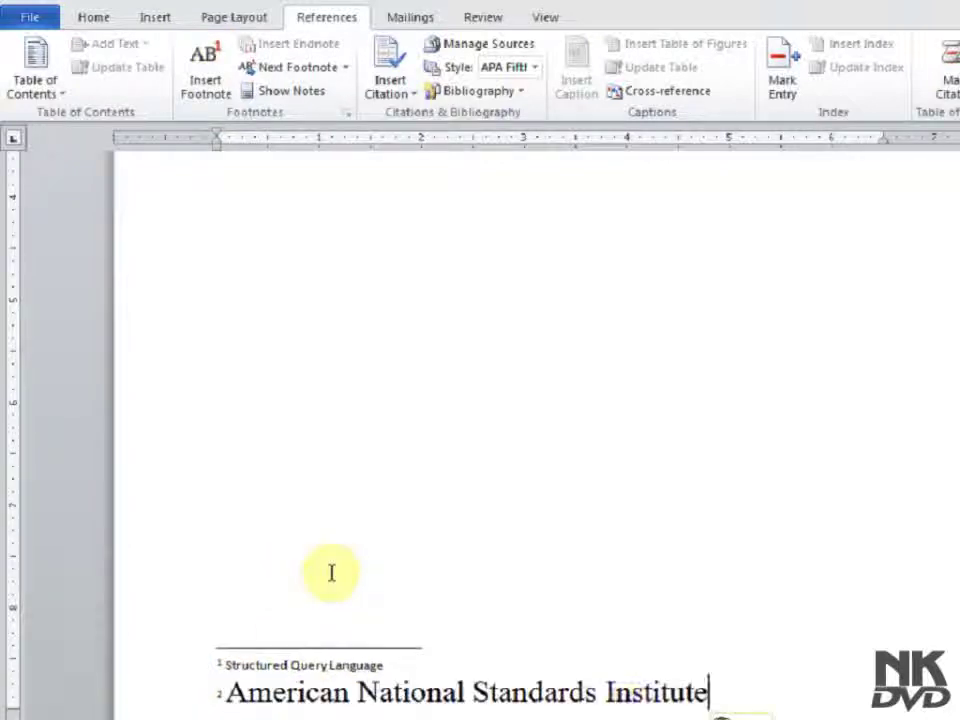
click(729, 712)
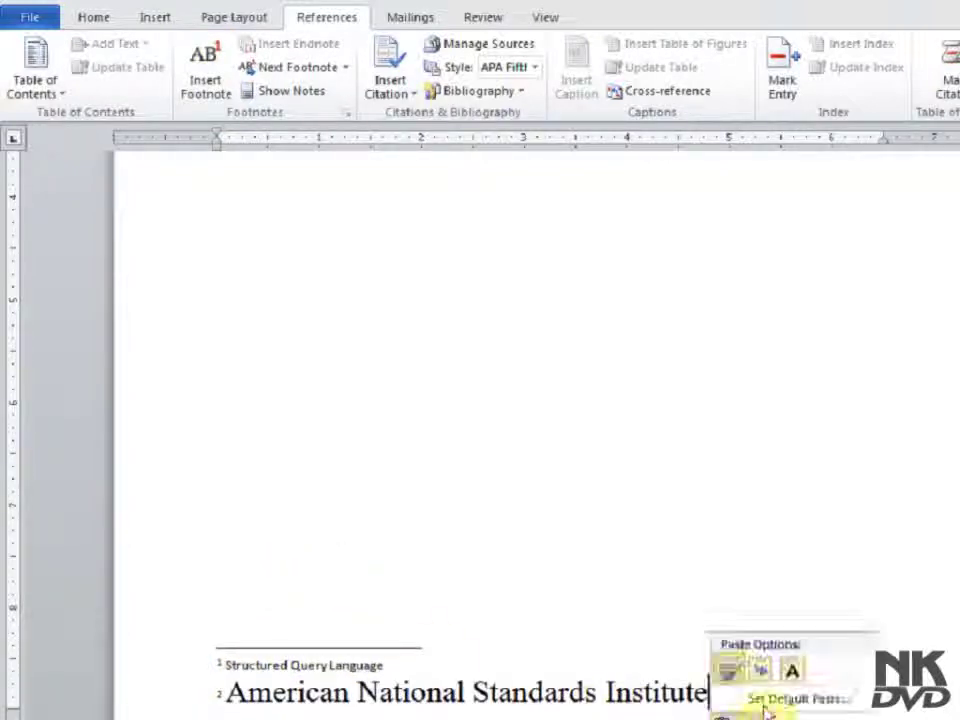
click(791, 670)
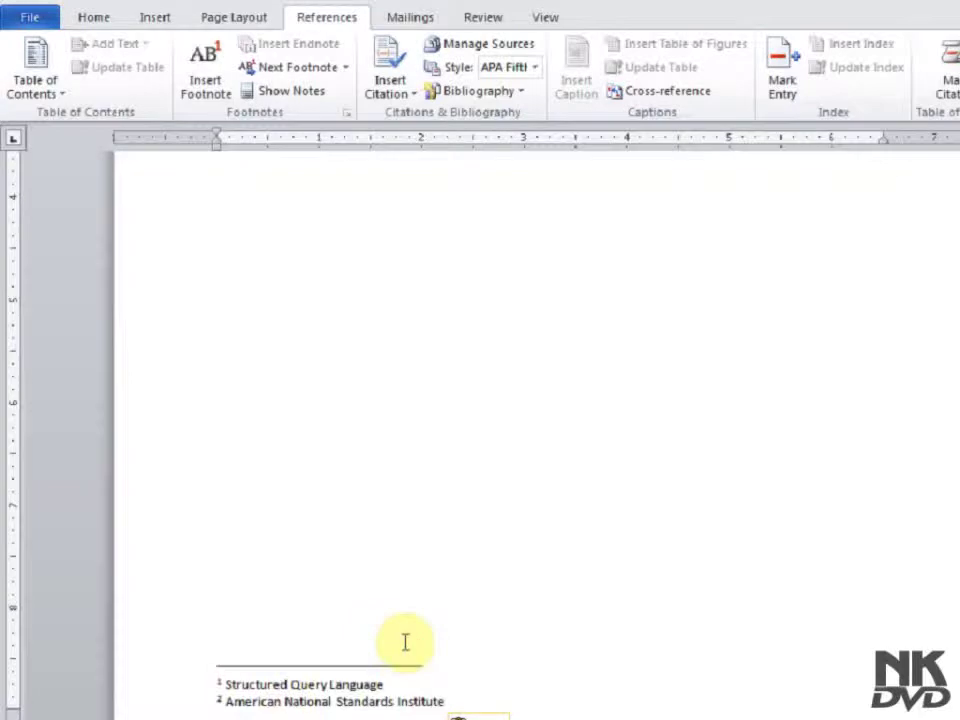
Check the footnote 1 and 2 marks in the heading and third bullet.
scroll(405, 639, up, 10)
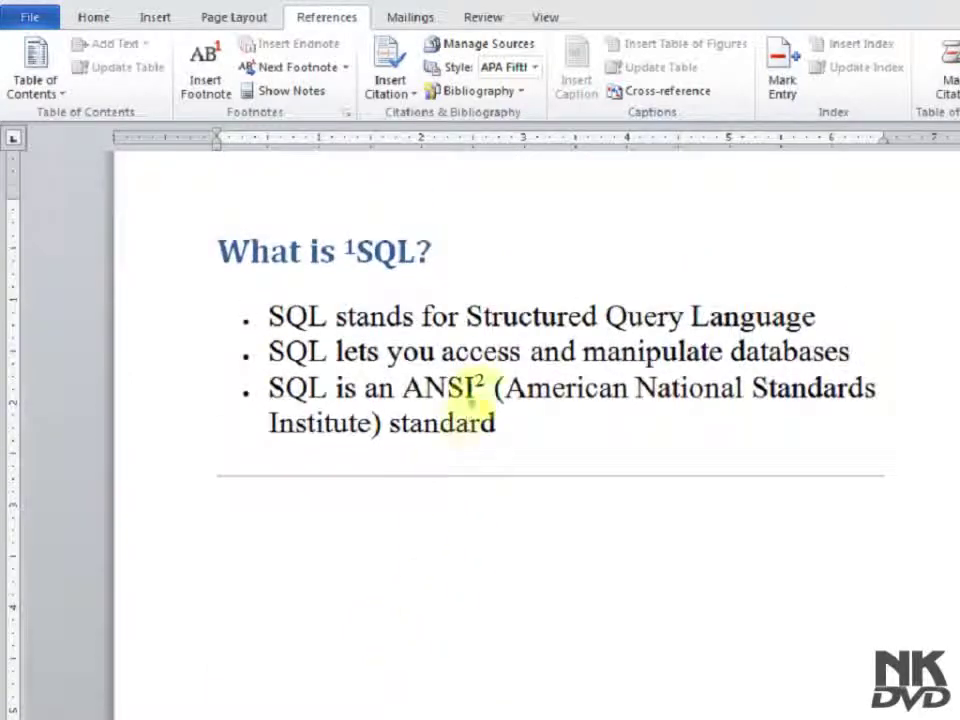
mouse_move(484, 389)
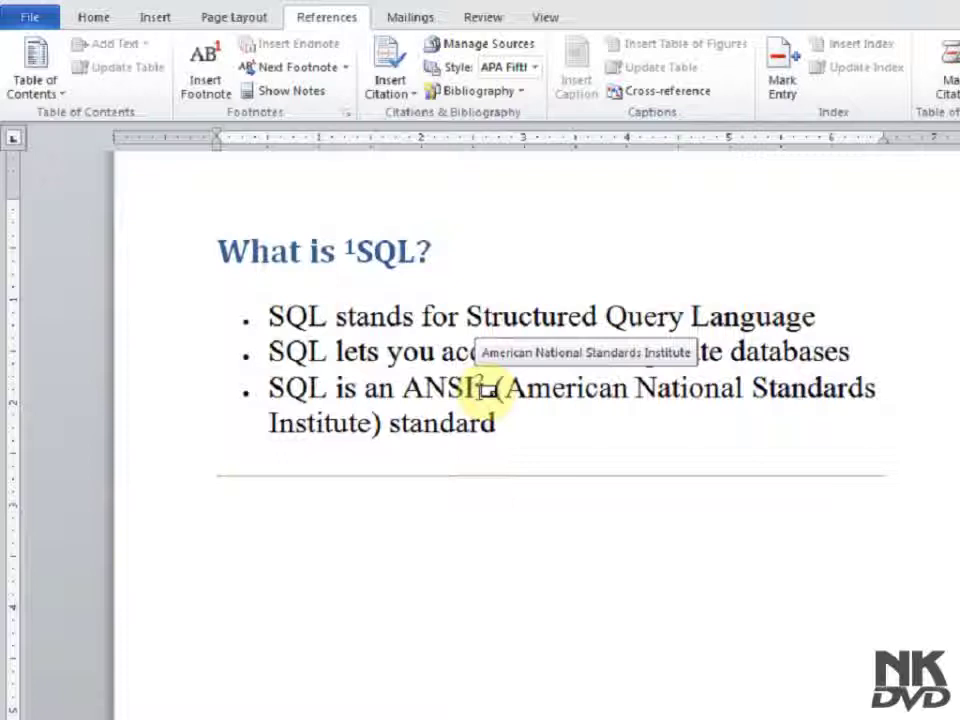
mouse_move(351, 252)
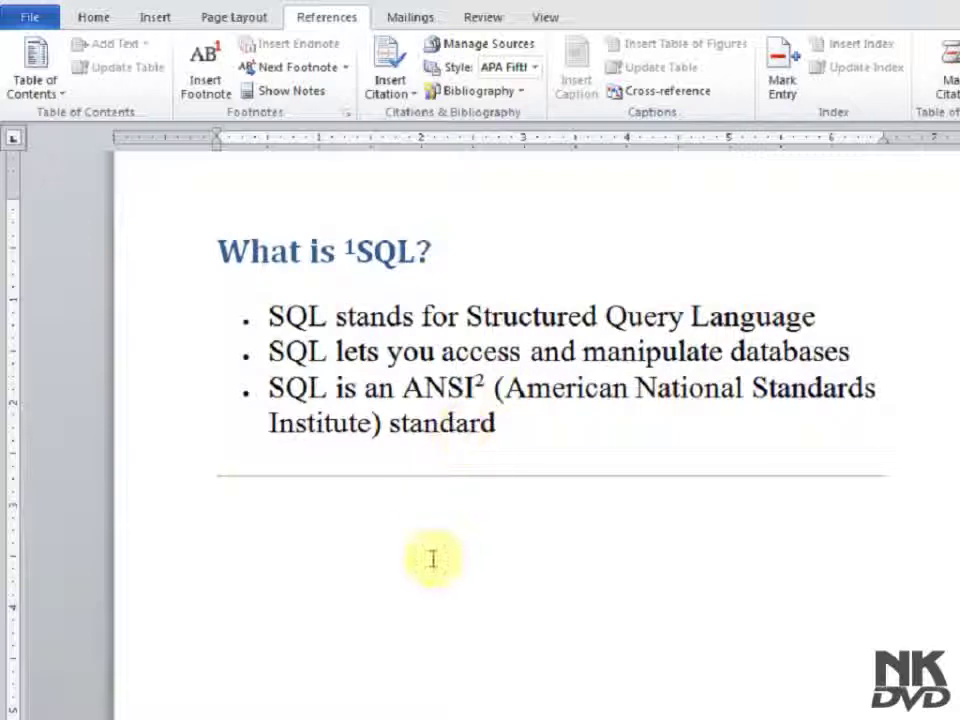
scroll(433, 558, down, 10)
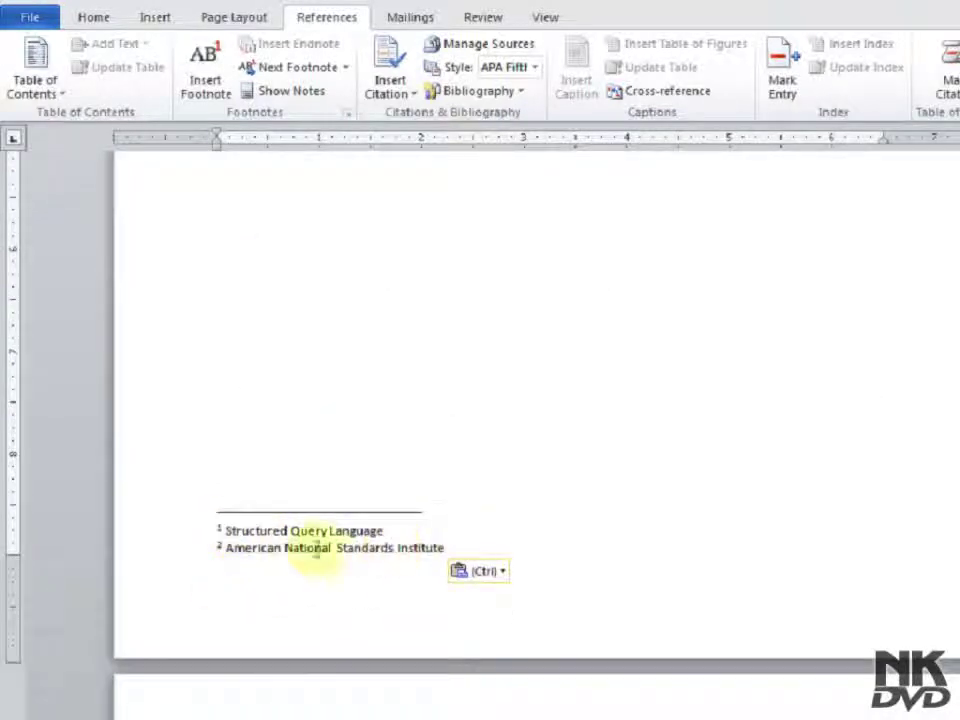
scroll(345, 518, up, 5)
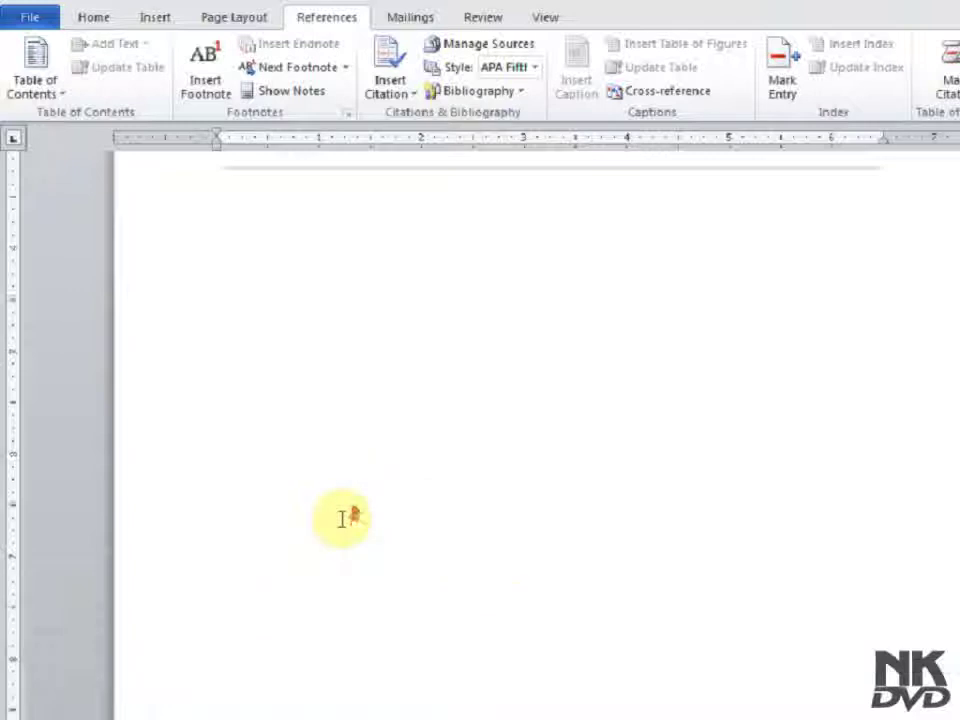
scroll(345, 518, up, 4)
scroll(340, 510, up, 1)
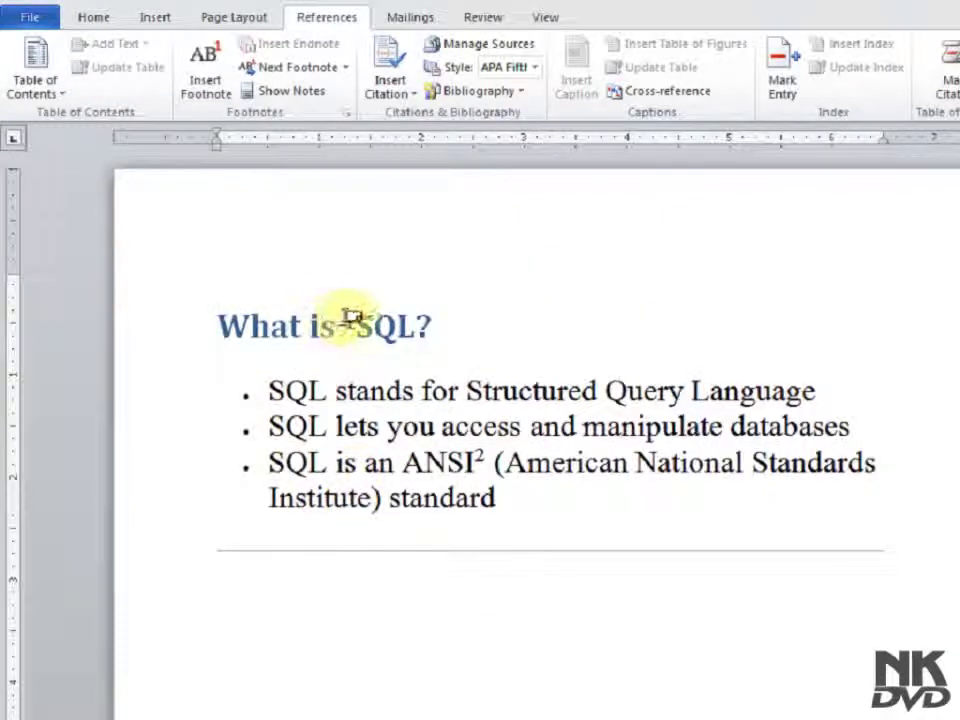
click(345, 320)
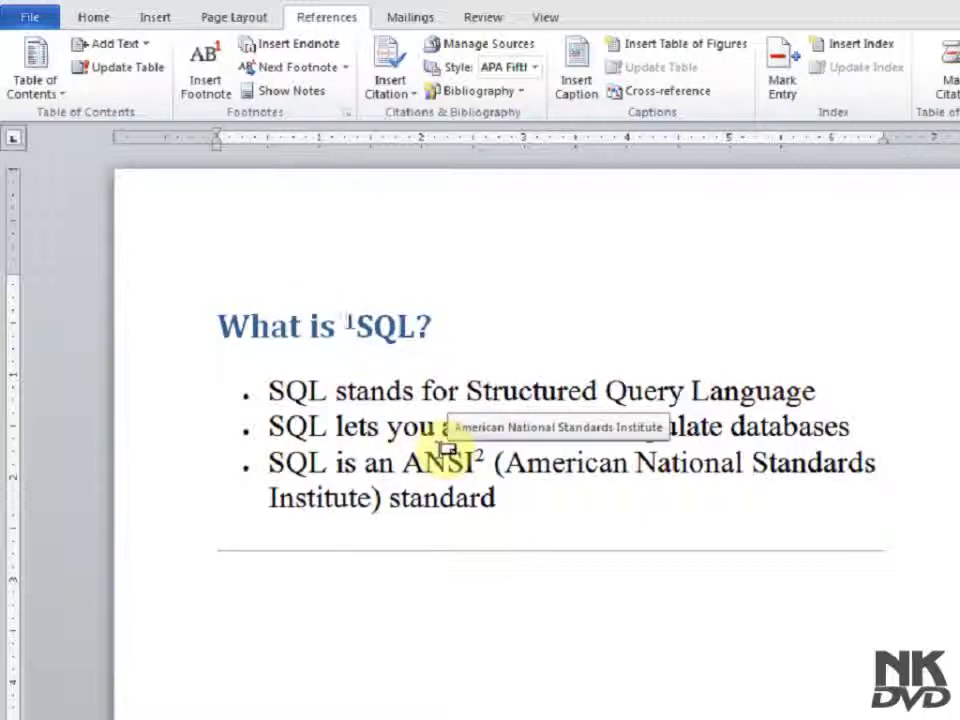
key(shift+Right)
key(Delete)
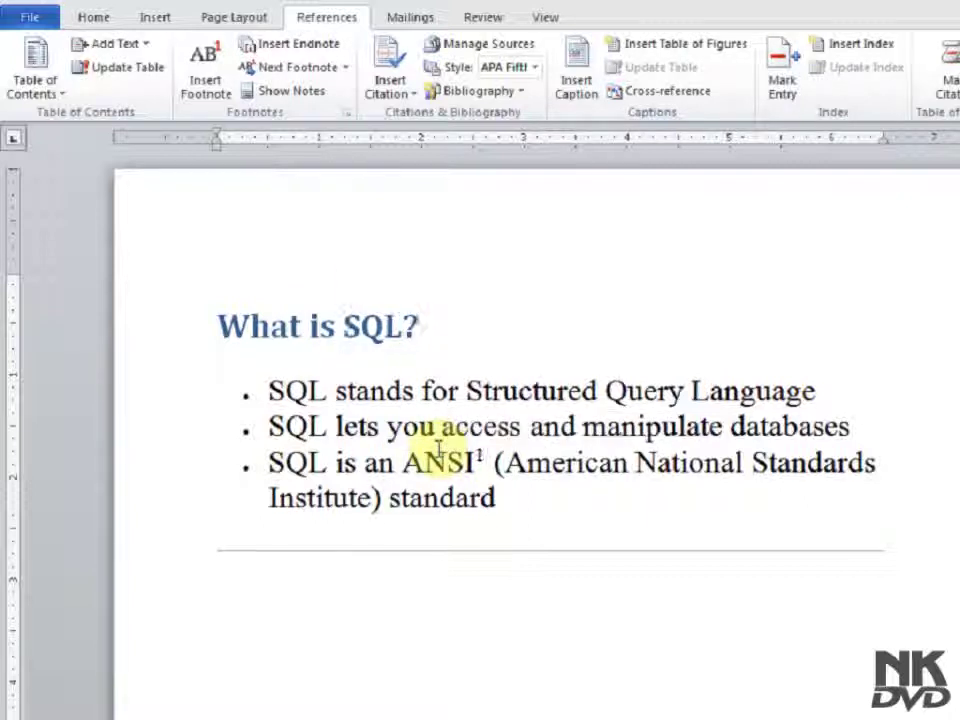
scroll(432, 452, down, 10)
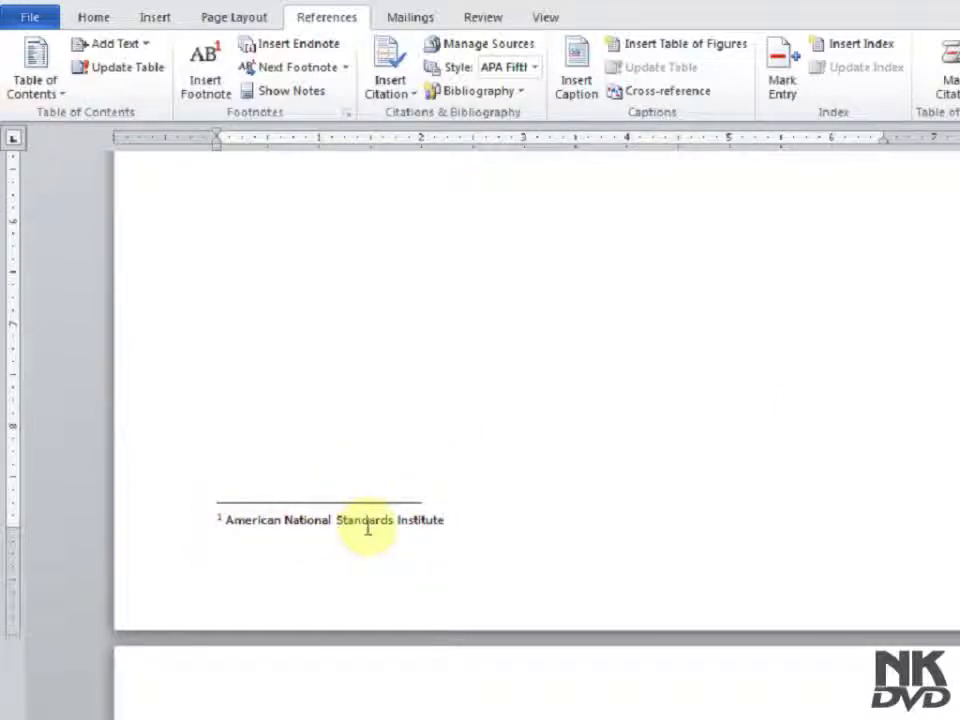
scroll(368, 528, up, 2)
scroll(368, 526, up, 8)
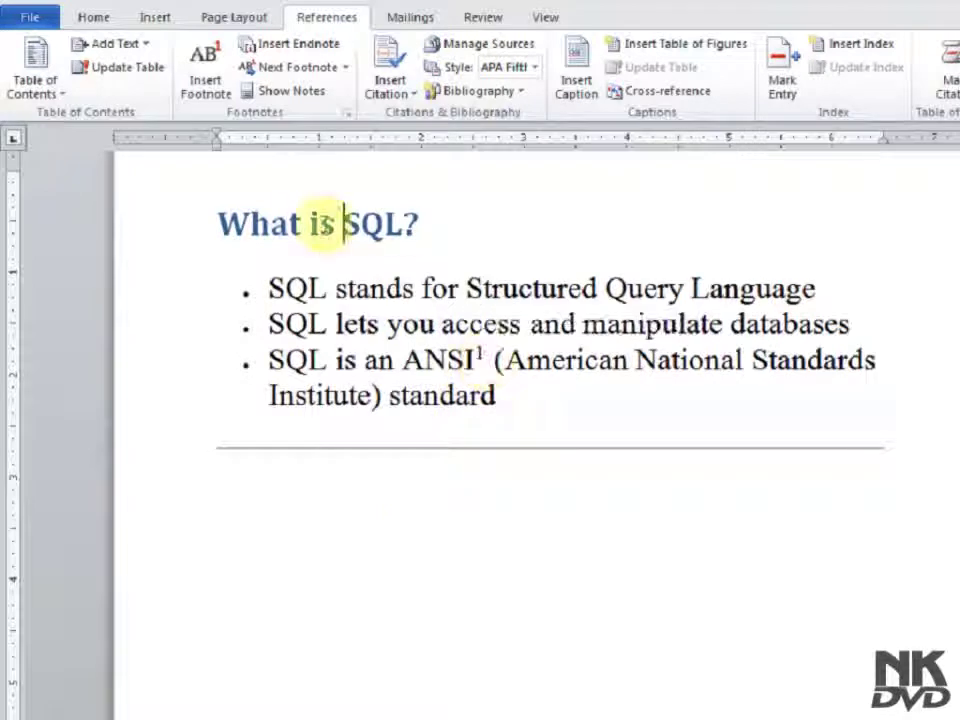
mouse_move(484, 360)
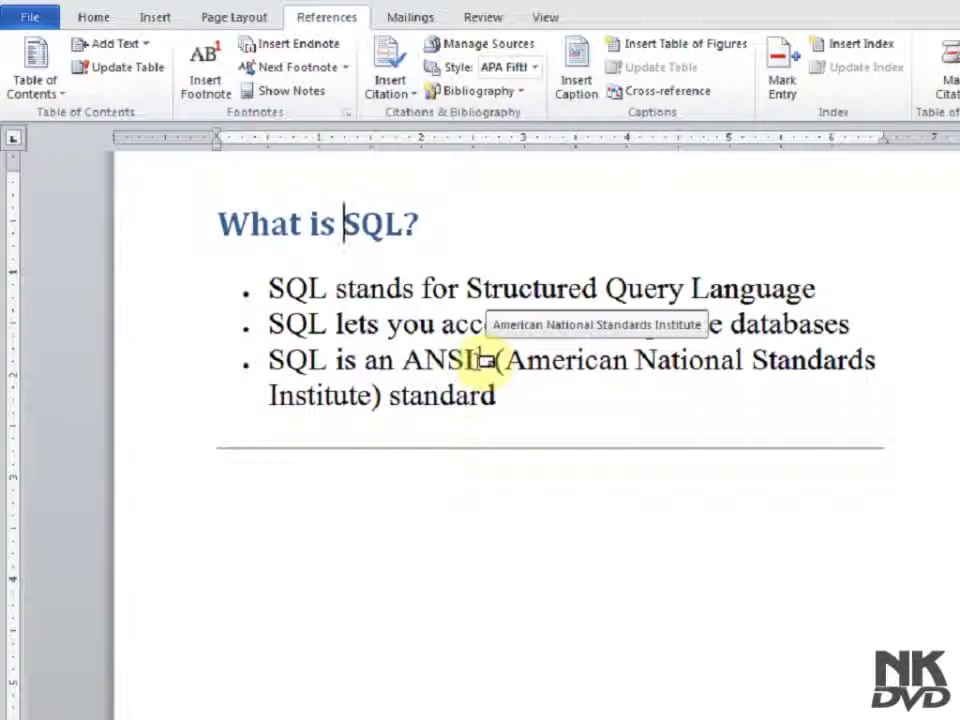
click(479, 359)
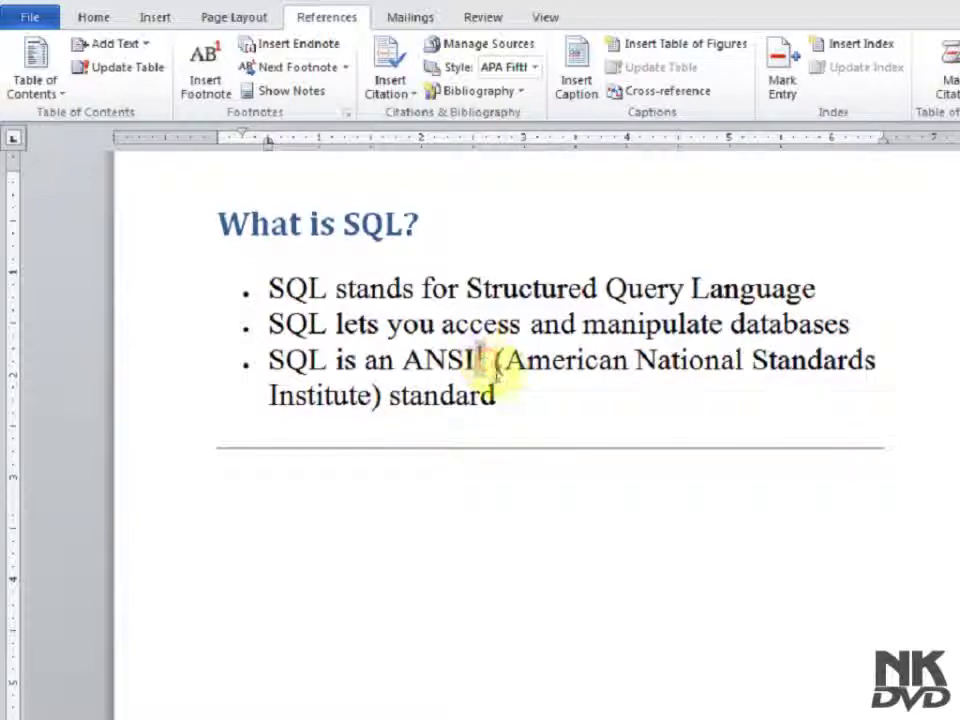
key(Delete)
key(Delete)
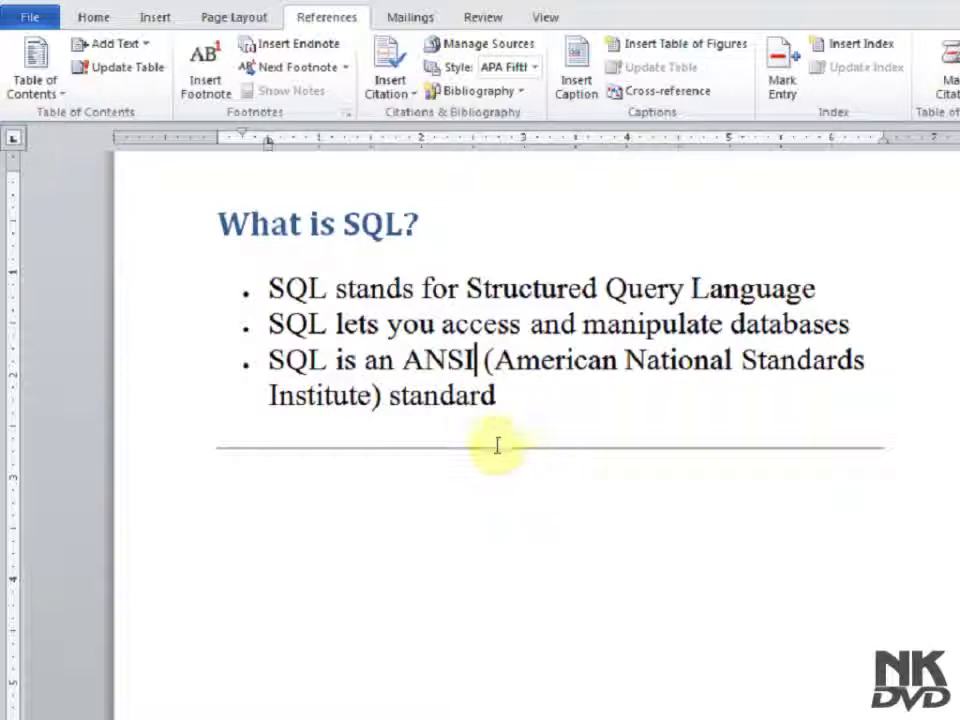
scroll(497, 444, down, 10)
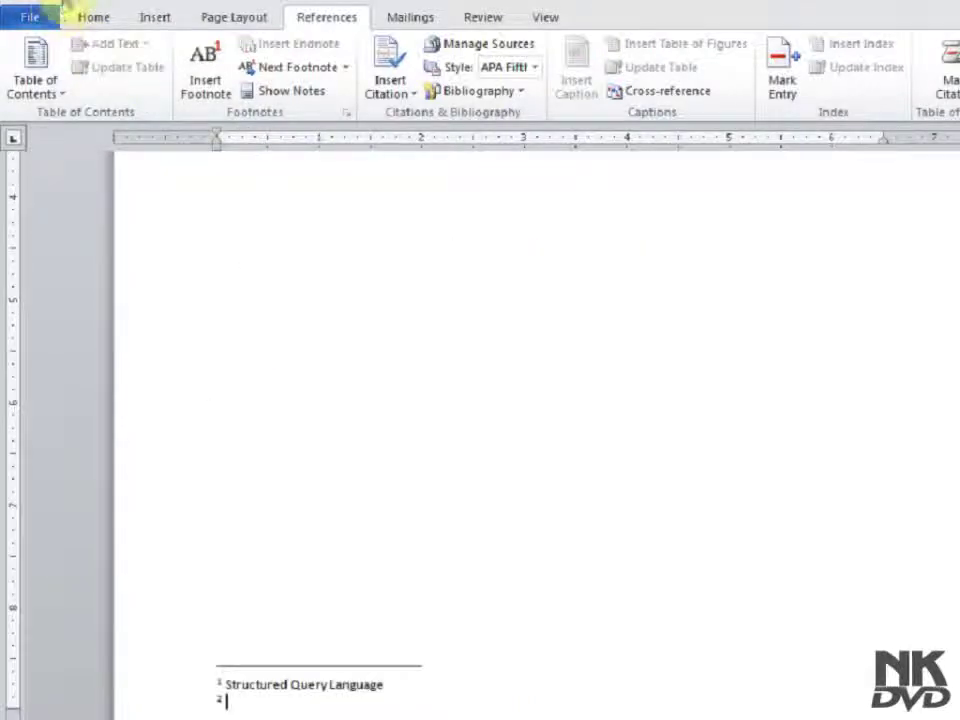
key(ctrl+z)
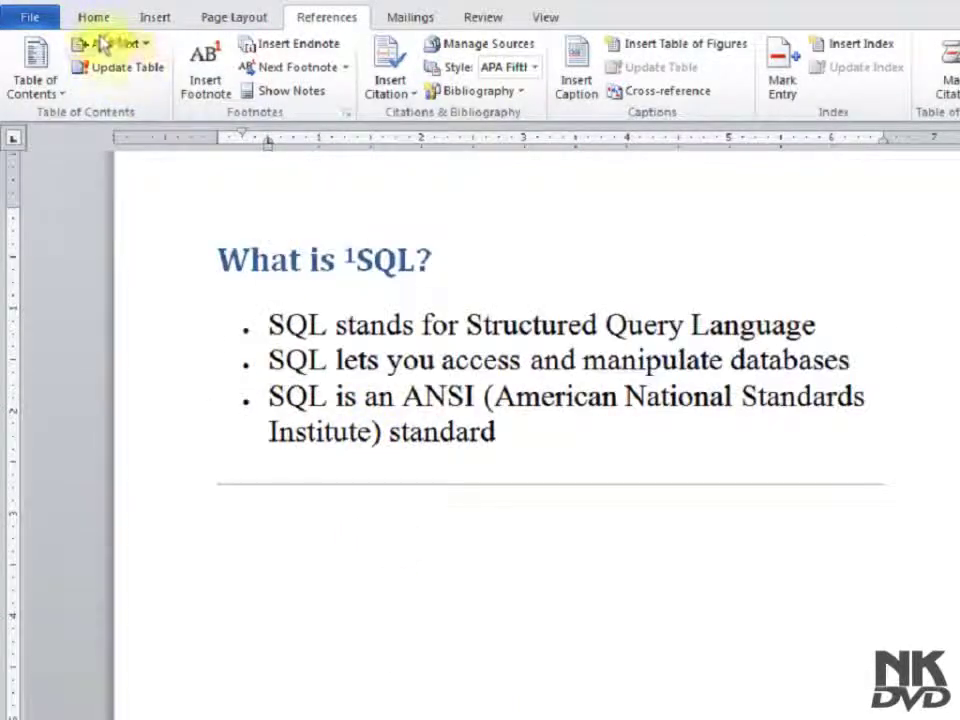
key(ctrl+alt+f)
text(American National Standards Institute)
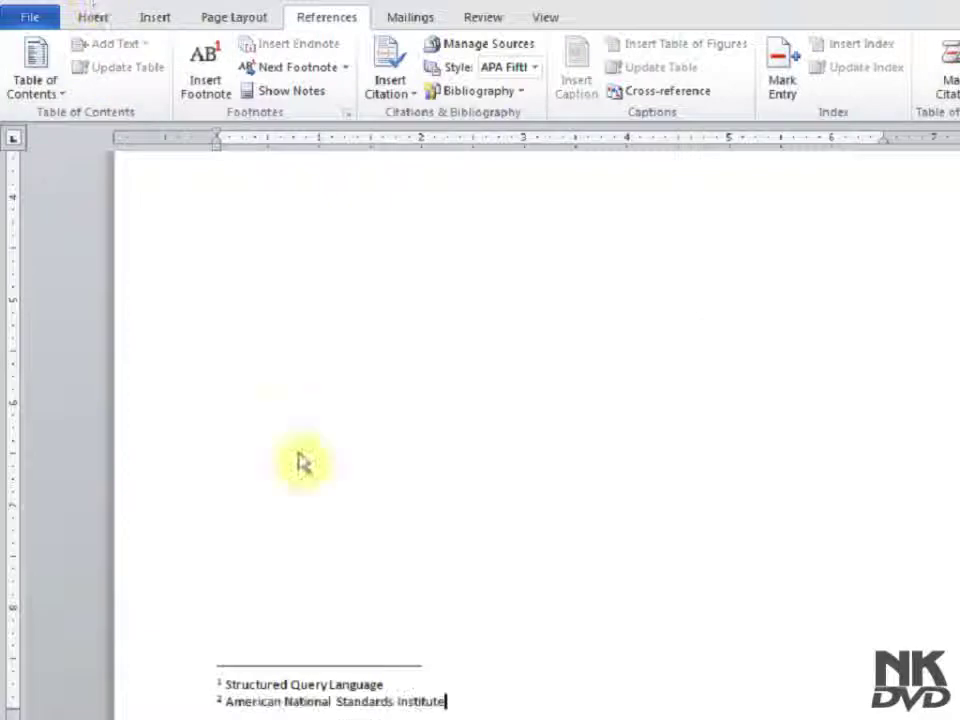
scroll(300, 461, up, 10)
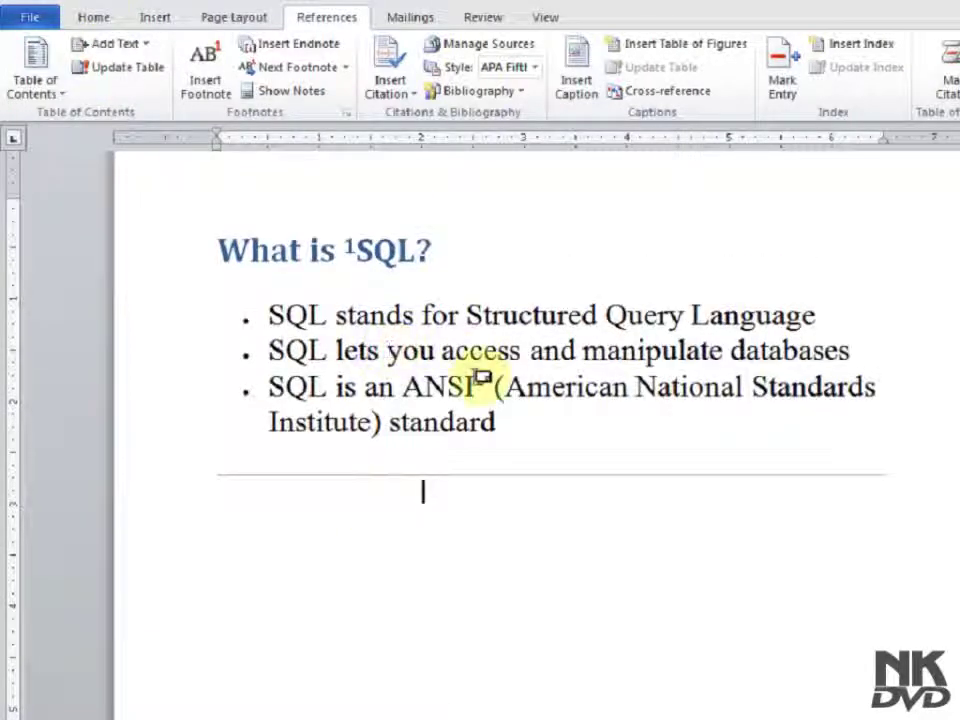
Cut the footnote mark from the 'What is SQL?' heading.
click(350, 245)
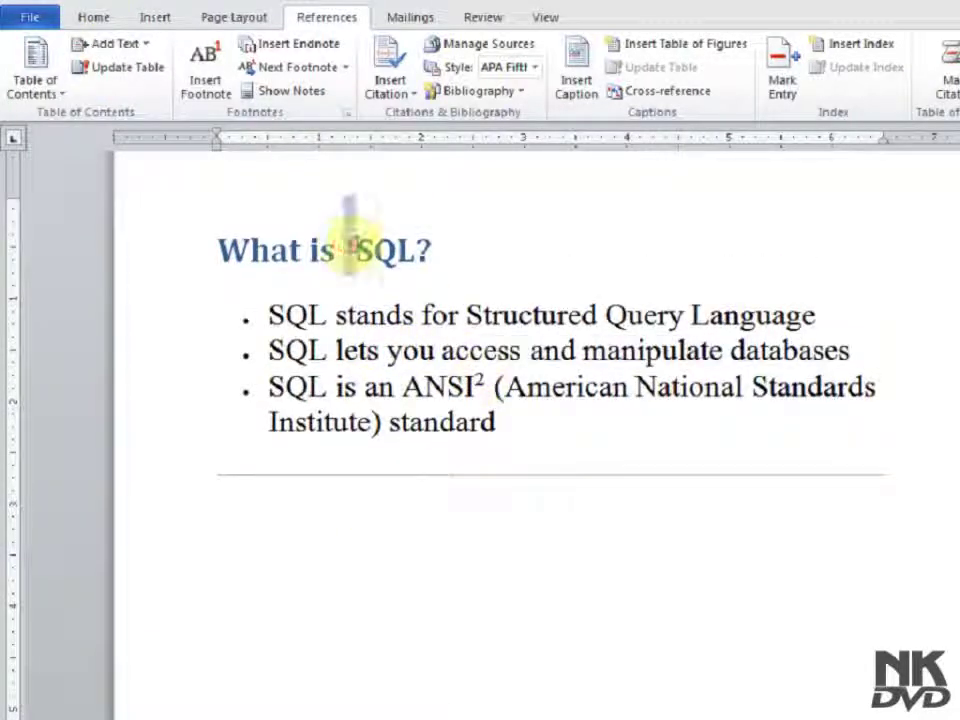
right_click(354, 246)
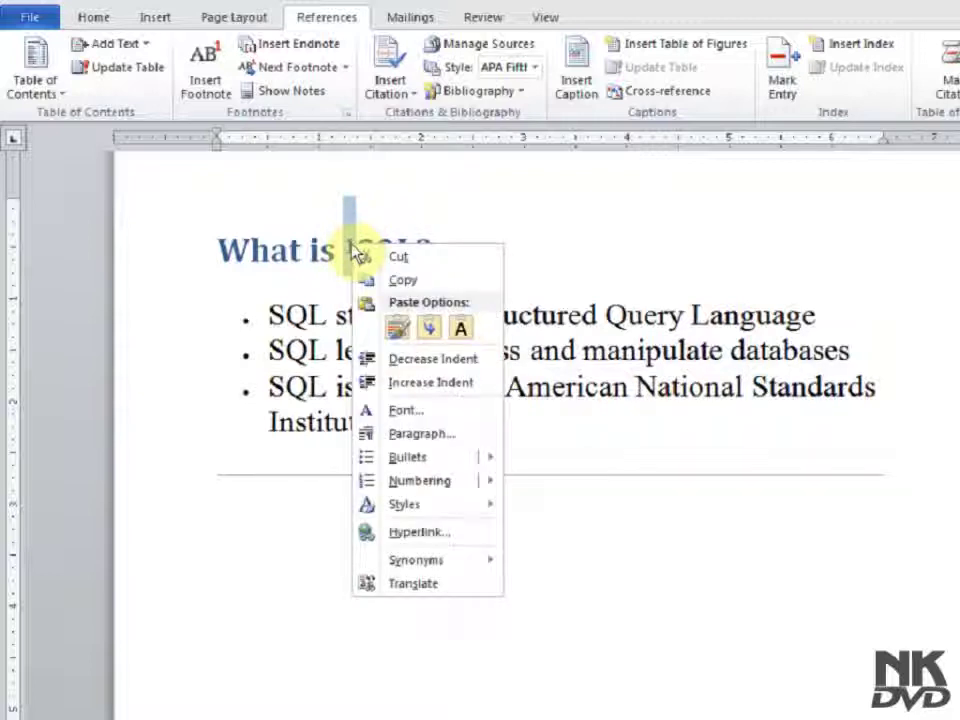
click(410, 260)
scroll(381, 428, down, 5)
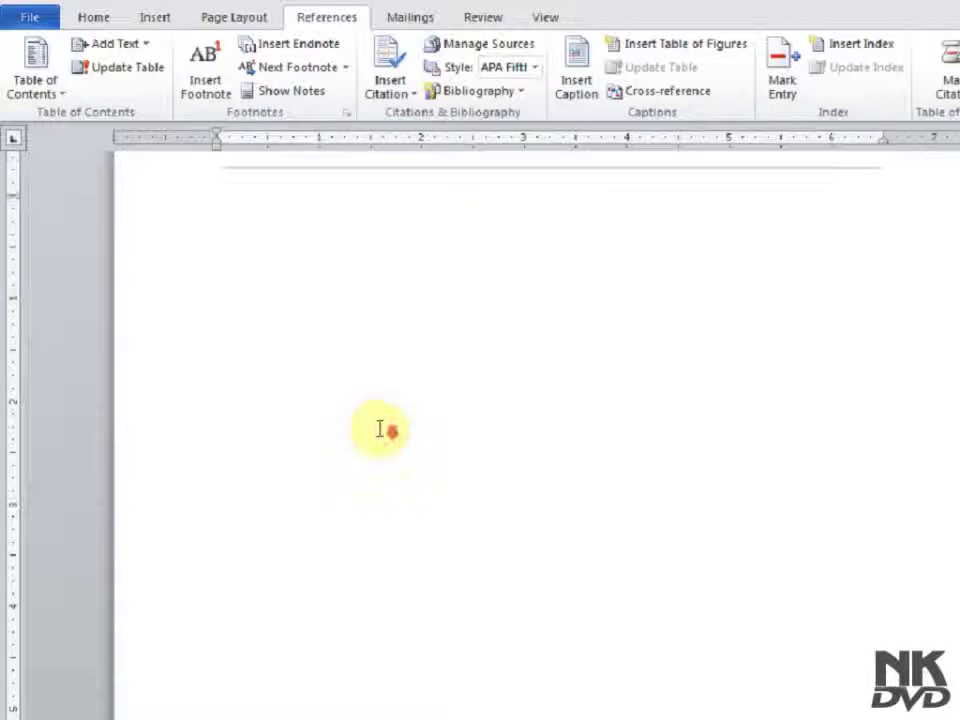
scroll(381, 428, down, 5)
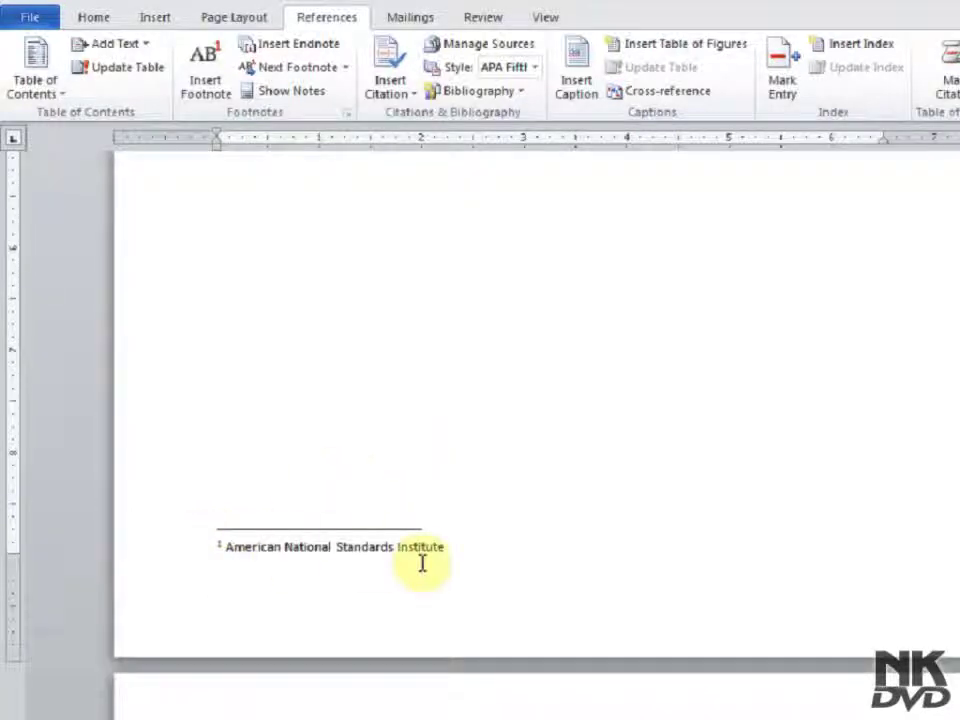
scroll(422, 563, up, 10)
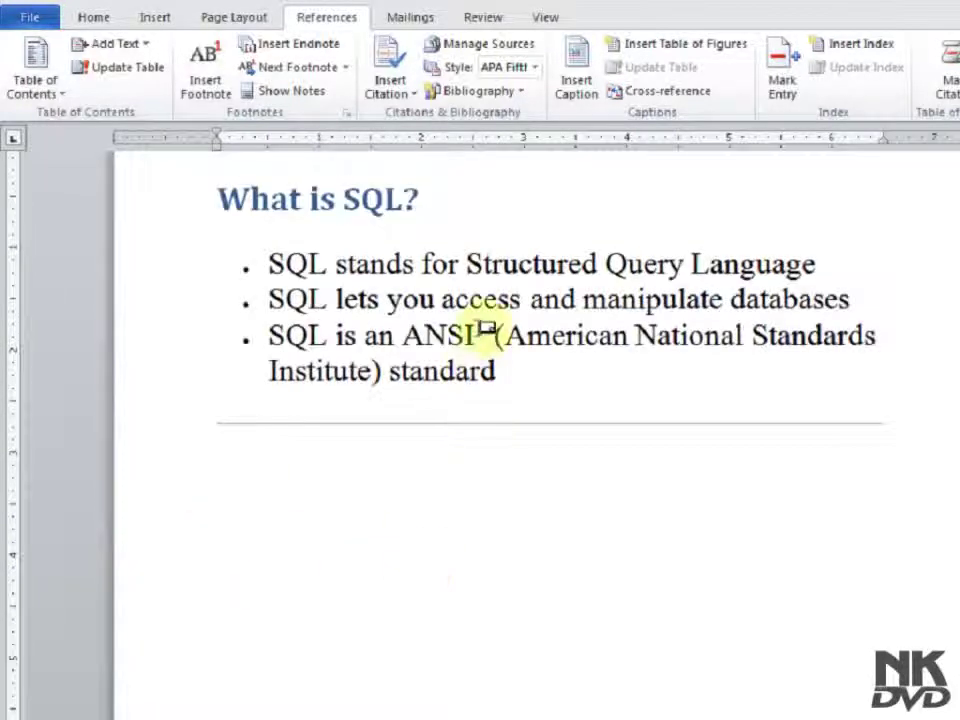
Cut the footnote mark after ANSI in the third bullet.
right_click(485, 333)
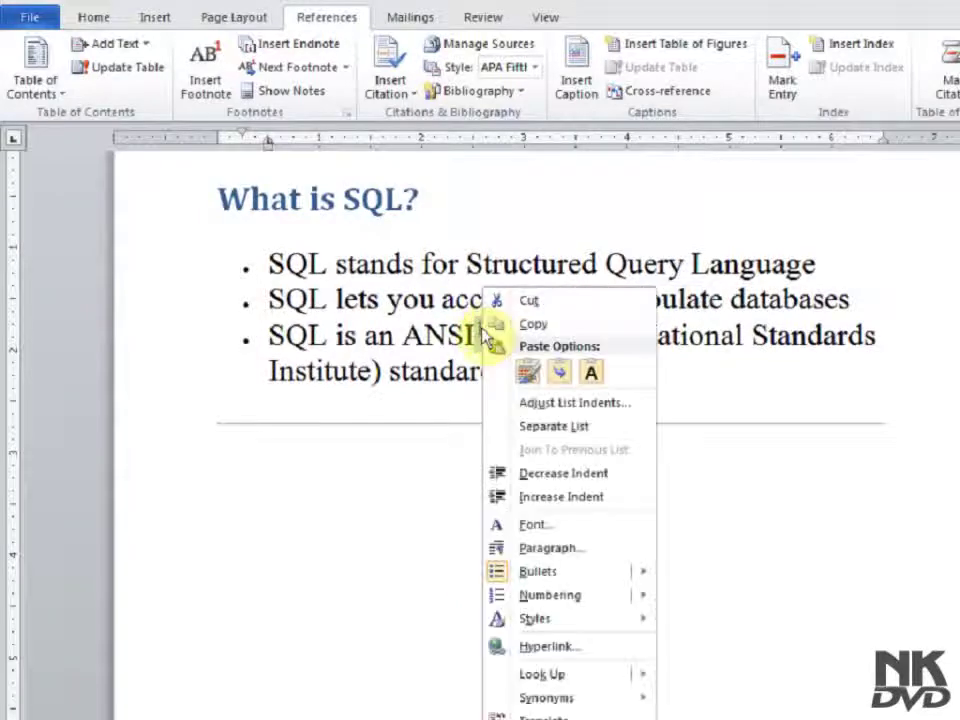
click(548, 303)
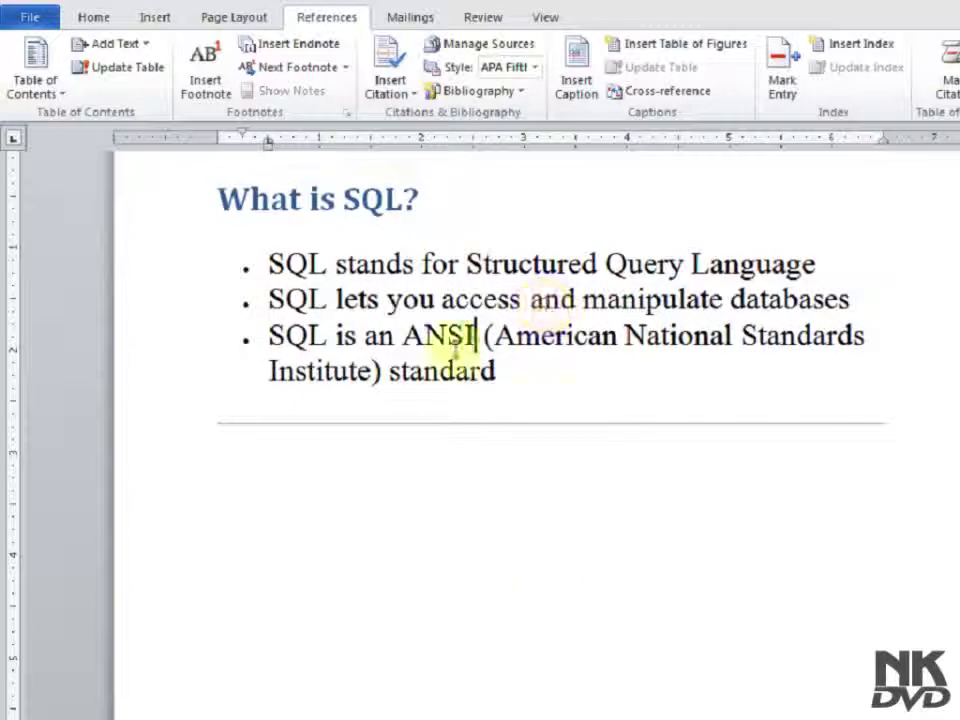
scroll(420, 400, down, 3)
scroll(378, 450, down, 3)
scroll(300, 430, up, 5)
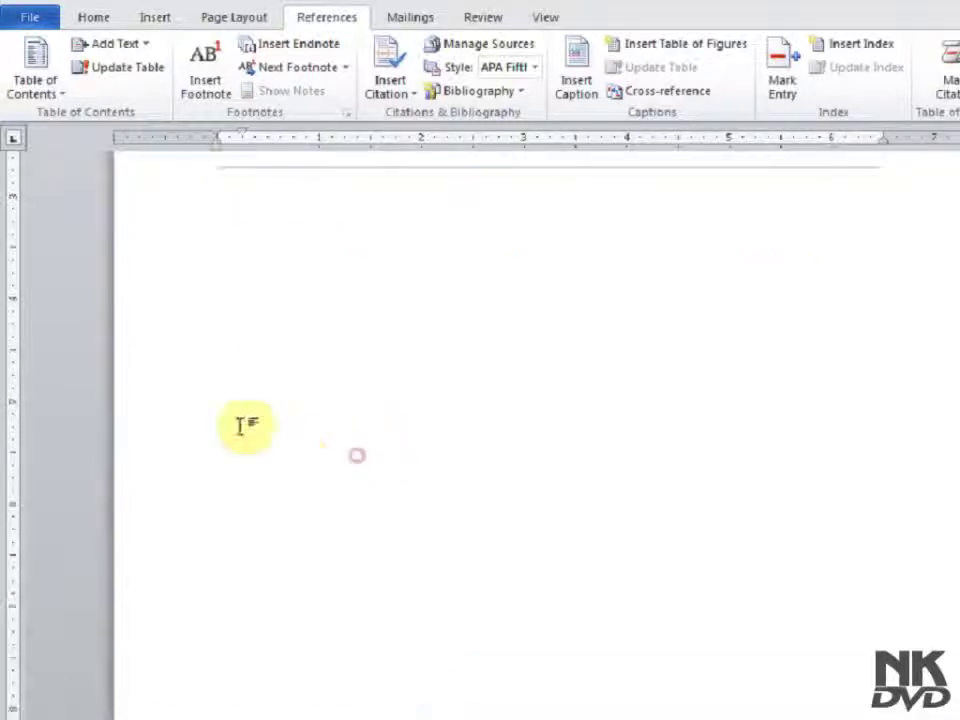
scroll(333, 424, up, 3)
scroll(310, 412, up, 1)
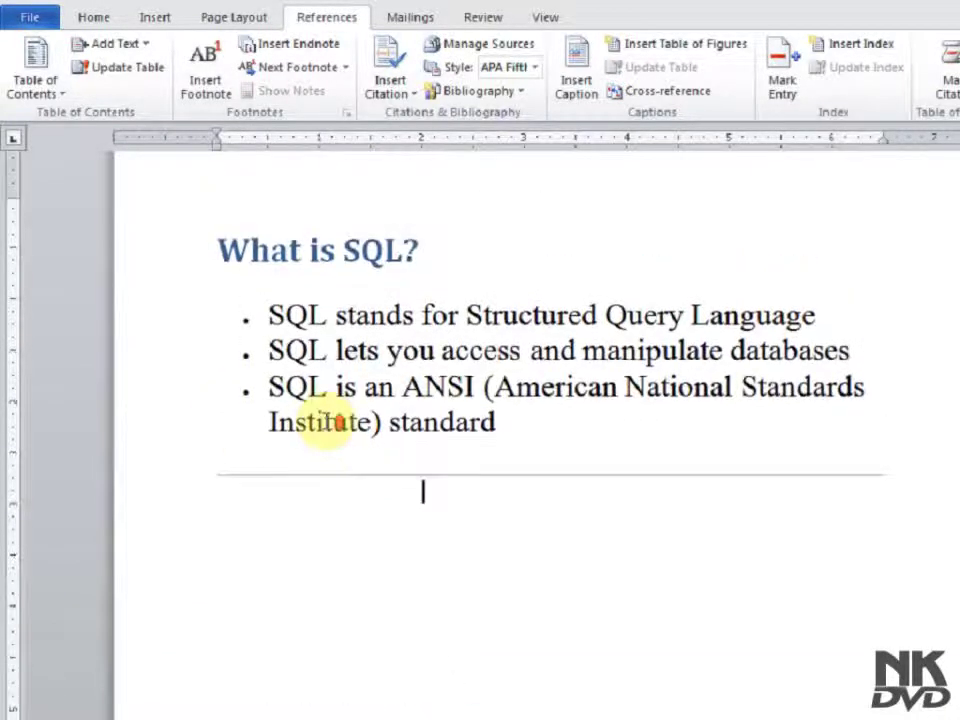
scroll(300, 425, up, 2)
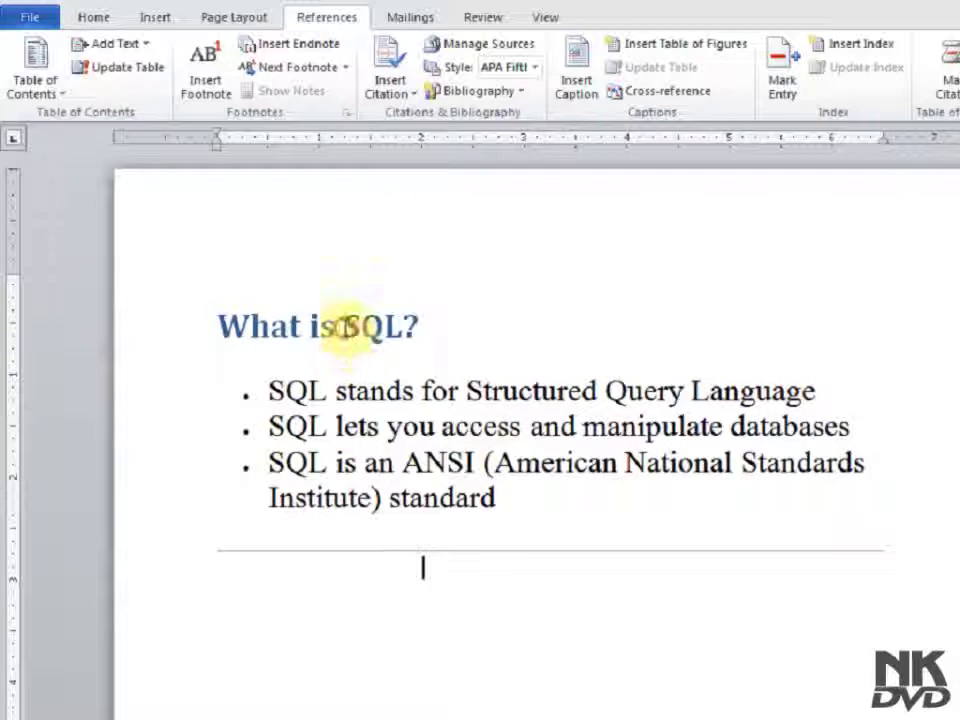
scroll(360, 482, down, 4)
scroll(358, 482, down, 7)
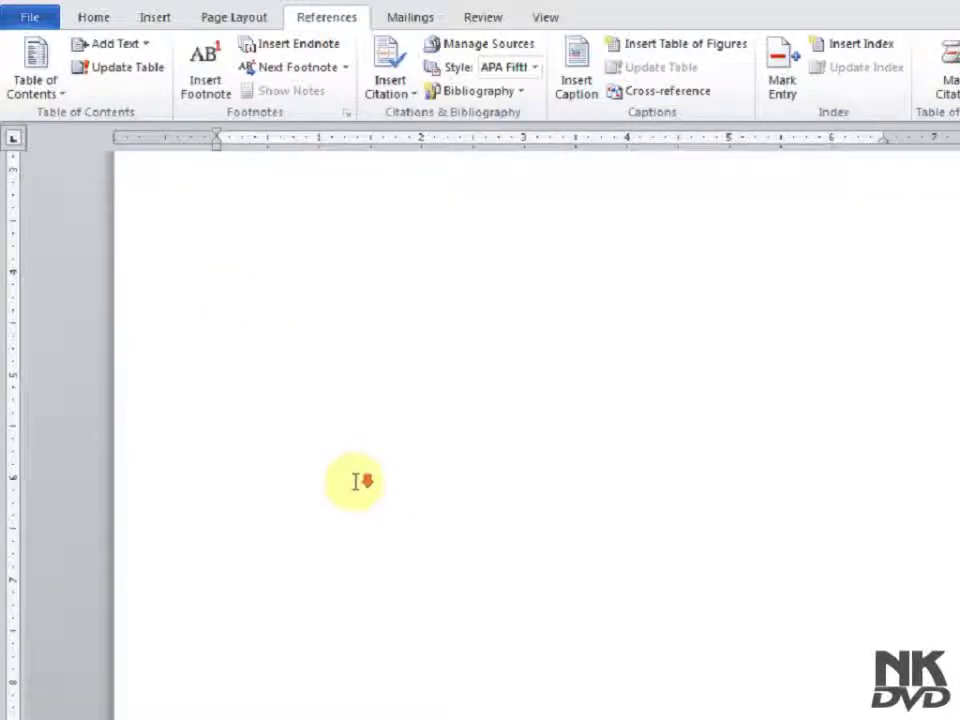
scroll(356, 482, down, 6)
scroll(355, 476, down, 5)
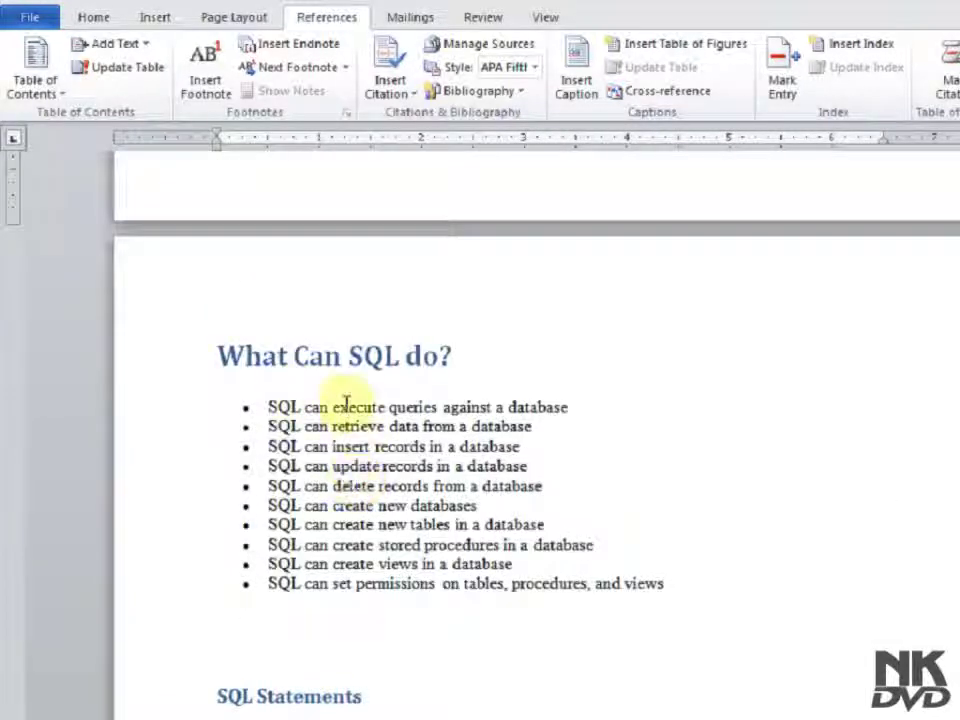
Insert footnote 1 just before 'Can' in the 'What Can SQL do?' heading.
scroll(348, 410, down, 1)
scroll(345, 400, down, 1)
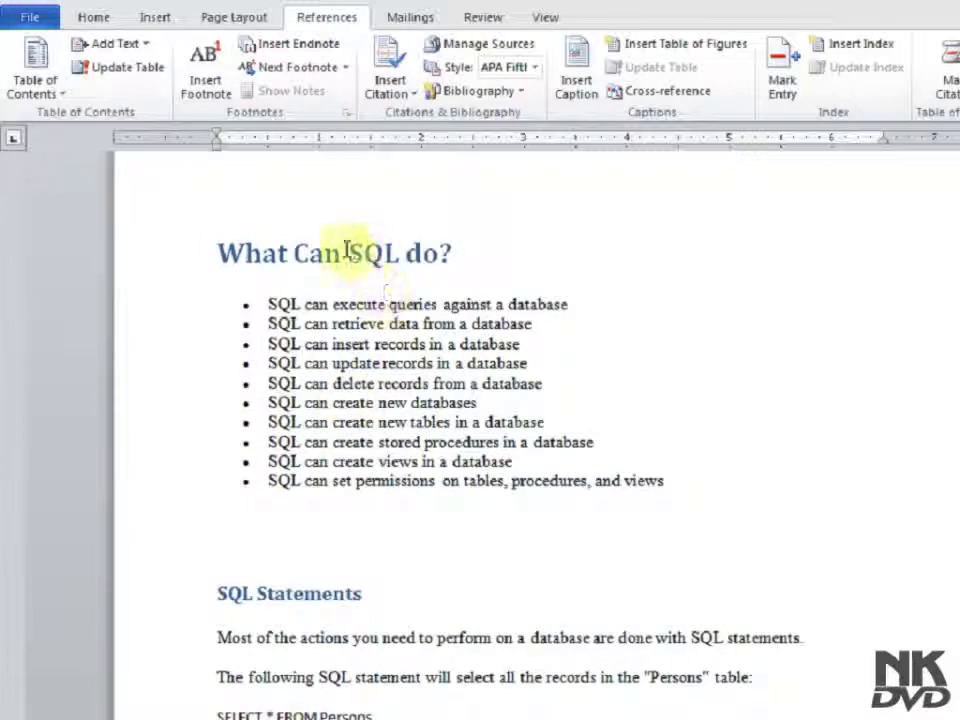
click(349, 253)
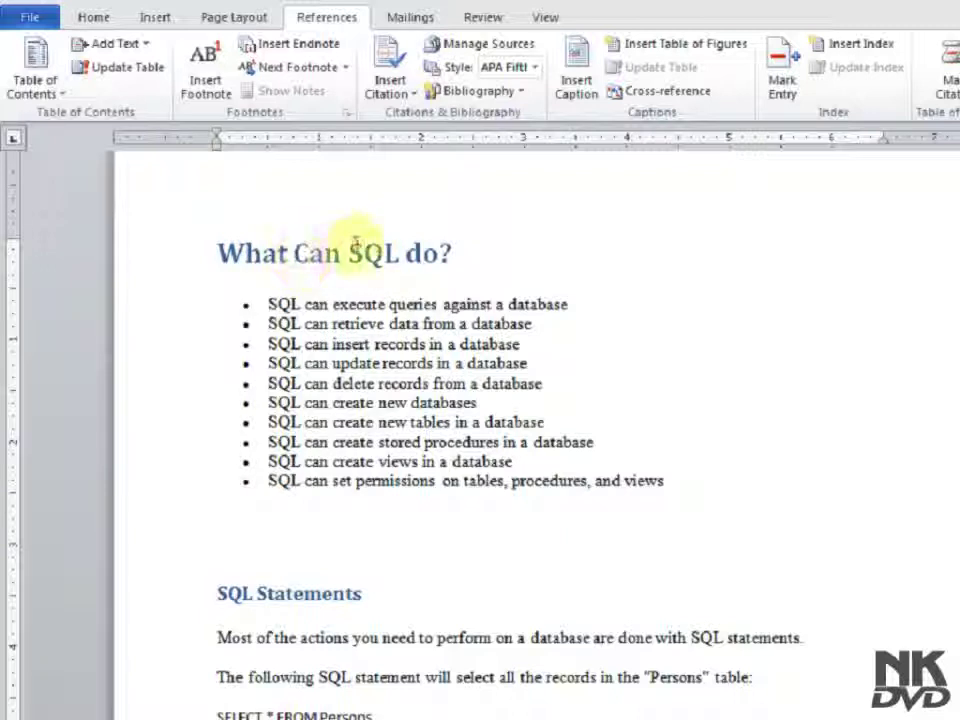
click(296, 257)
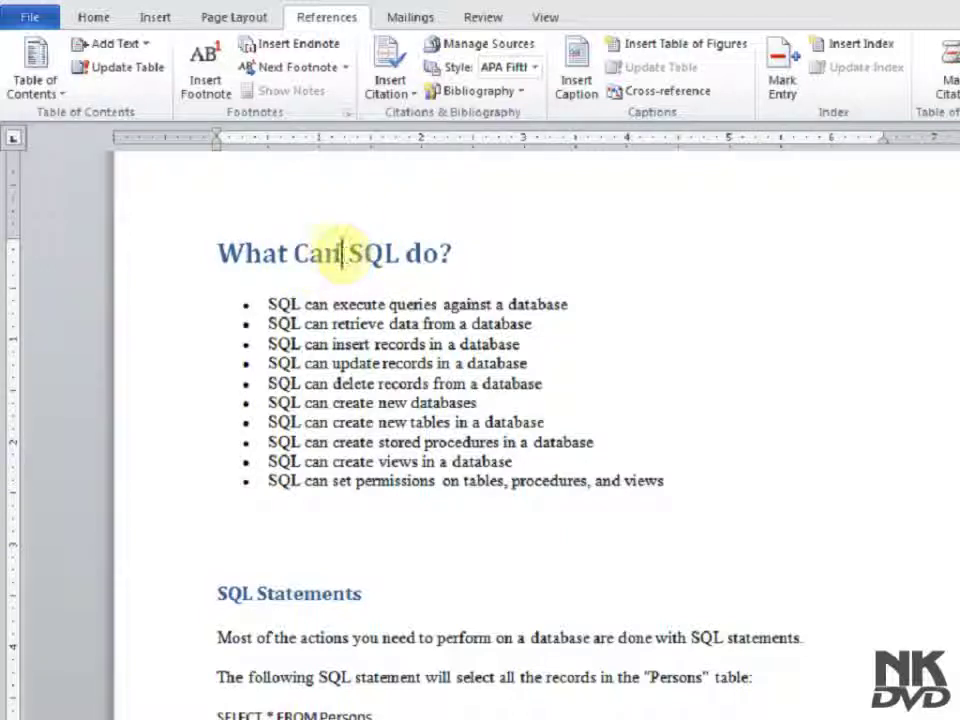
click(207, 97)
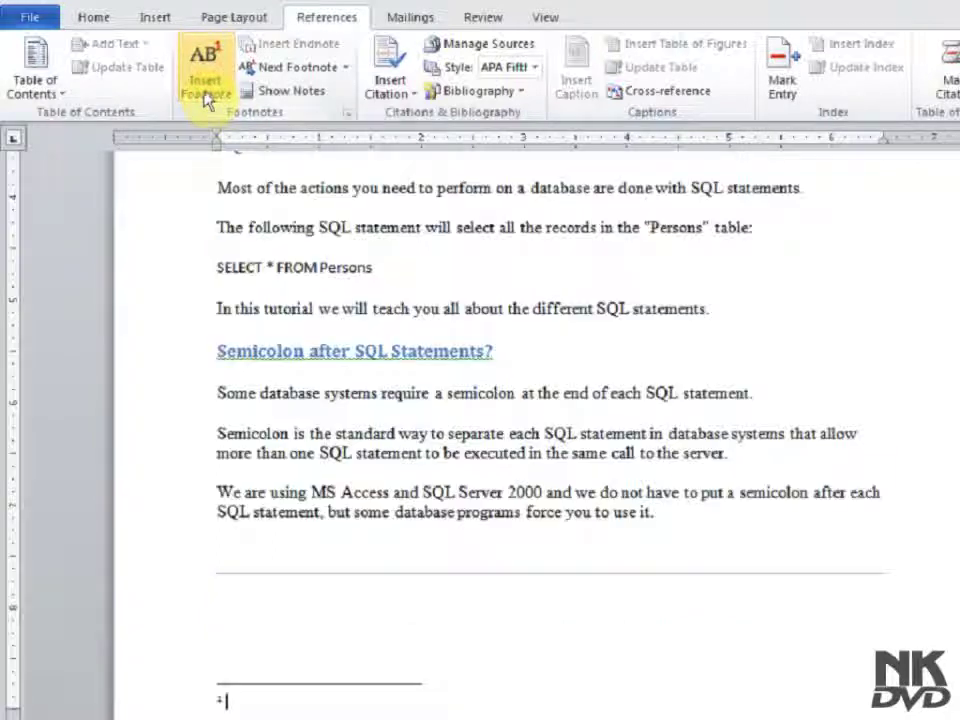
Copy the first four SQL bullet lines and paste them into footnote 1.
scroll(252, 634, up, 6)
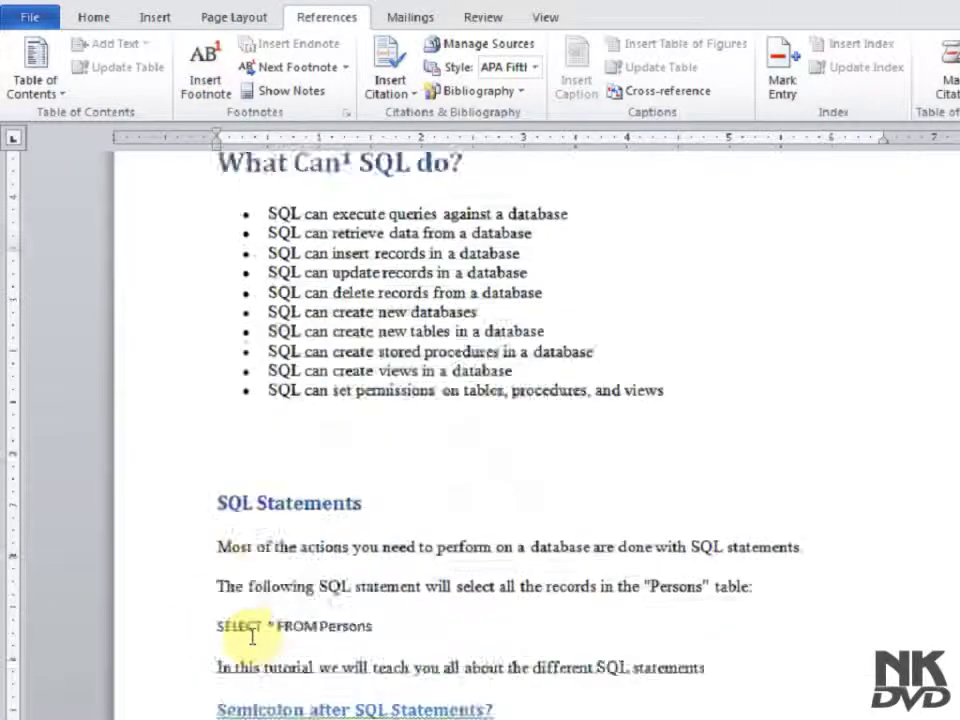
scroll(253, 428, up, 2)
triple_click(265, 316)
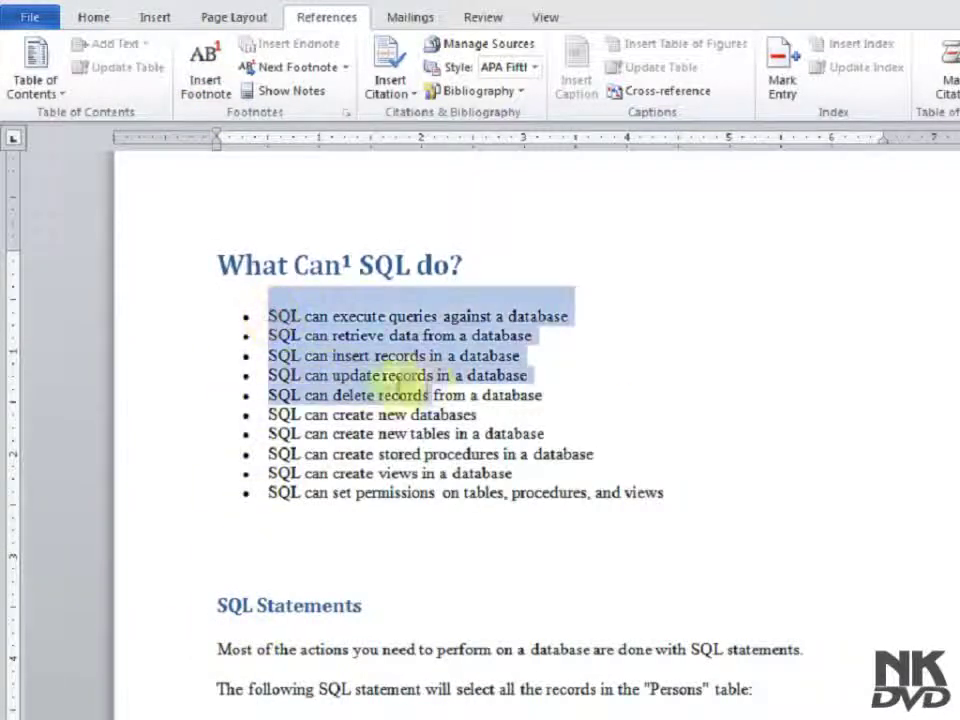
drag(265, 316, 536, 379)
right_click(441, 366)
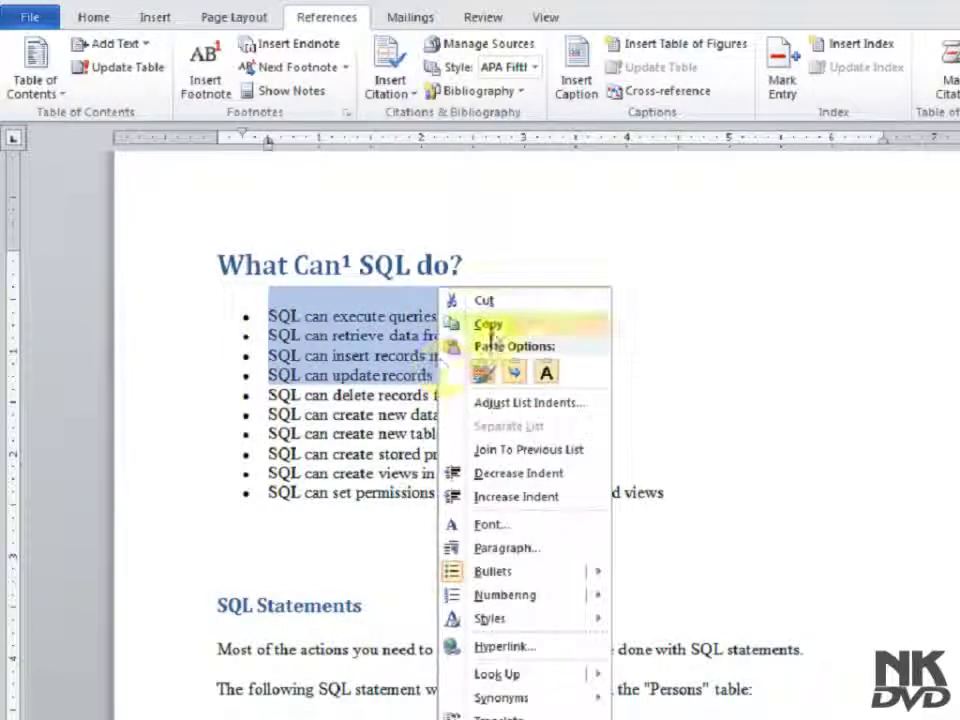
click(468, 324)
scroll(321, 542, down, 4)
scroll(330, 542, down, 8)
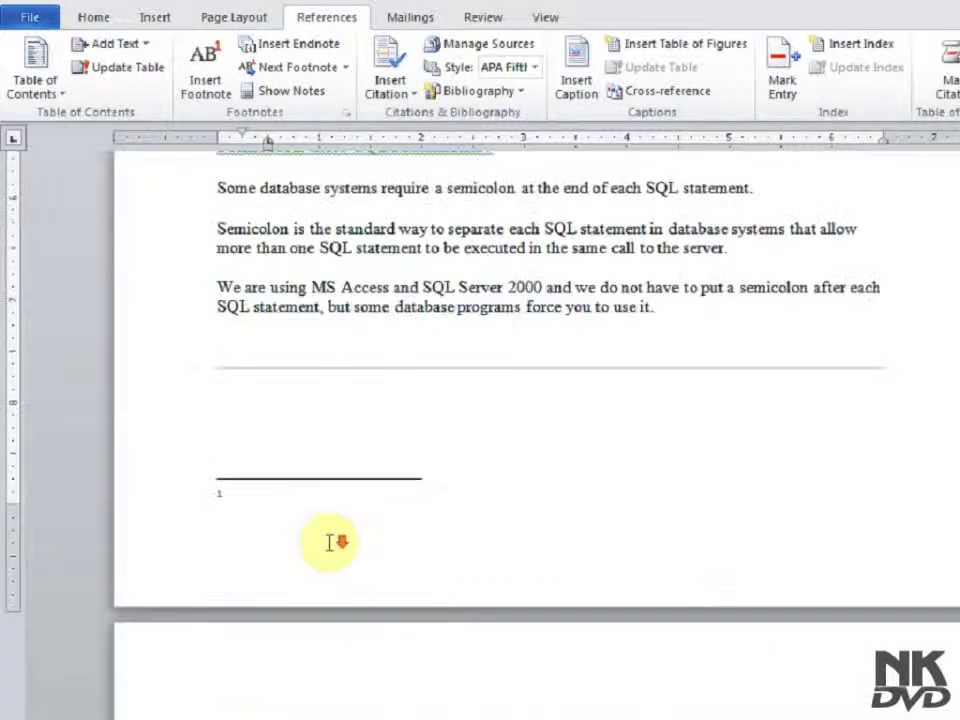
click(276, 503)
key(ctrl+v)
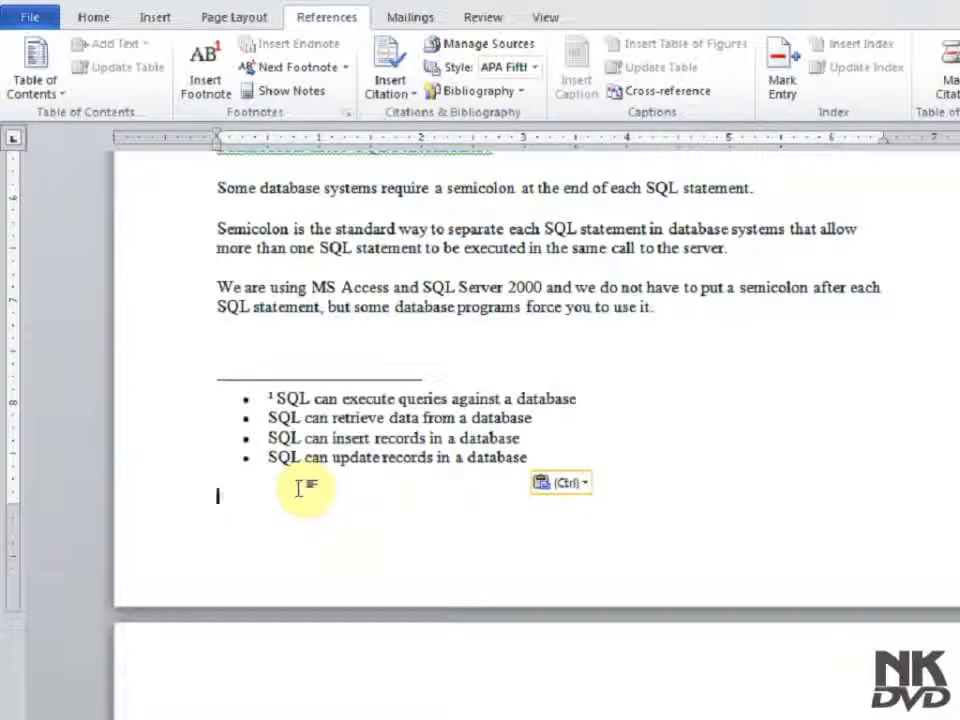
Keep only the plain text of the pasted footnote lines and check the reference mark.
click(586, 483)
click(612, 535)
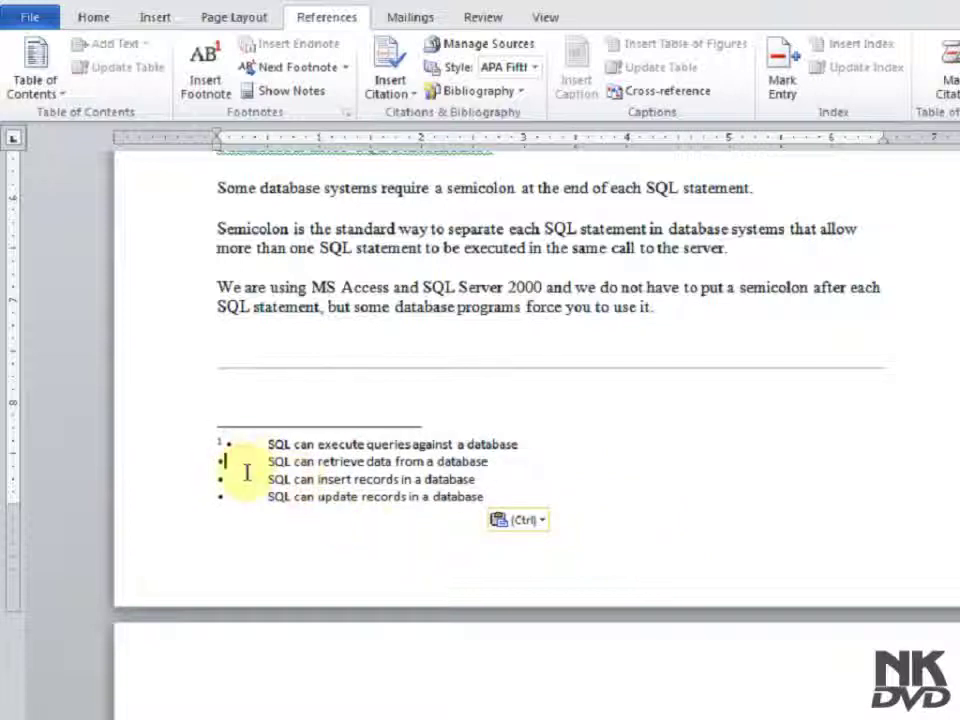
double_click(221, 441)
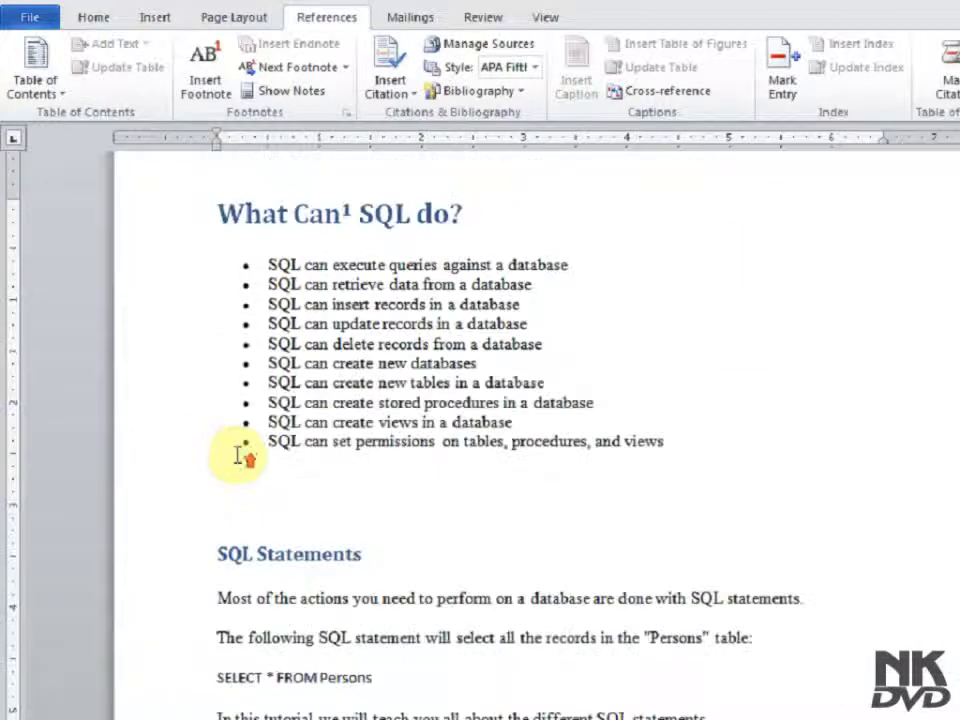
mouse_move(349, 257)
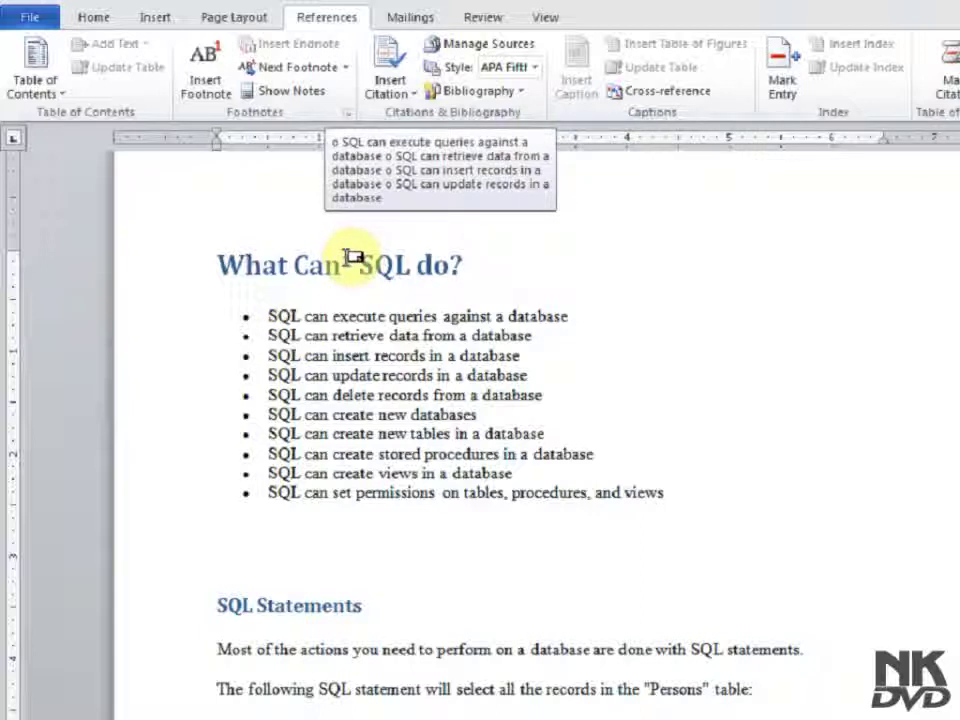
double_click(352, 257)
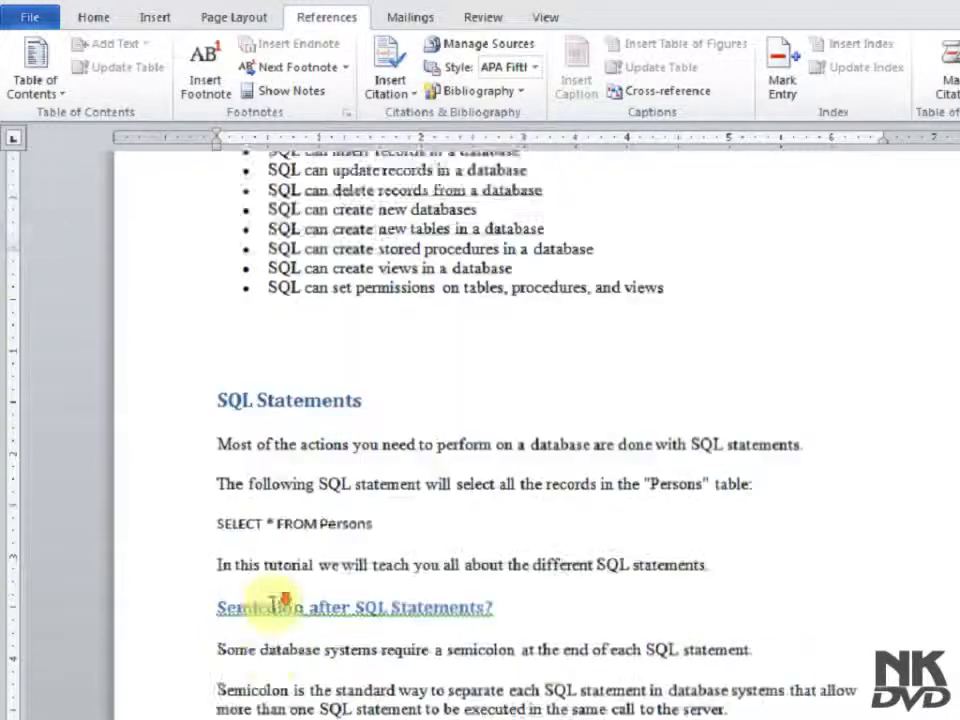
Delete the gap after footnote mark 1 and the indents of the four lines.
click(227, 444)
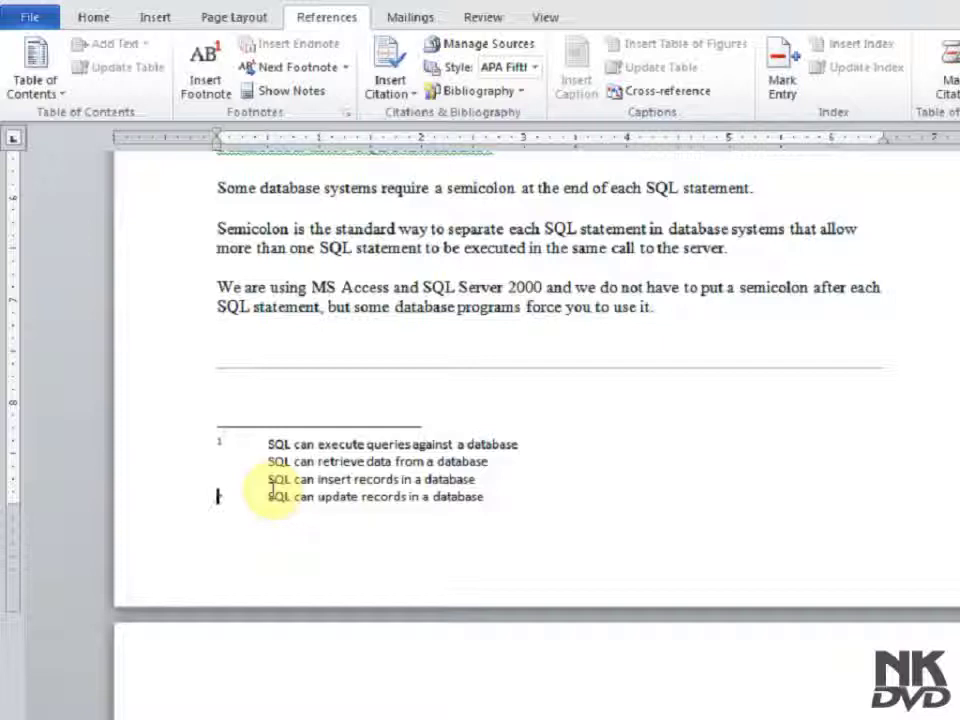
key(Delete)
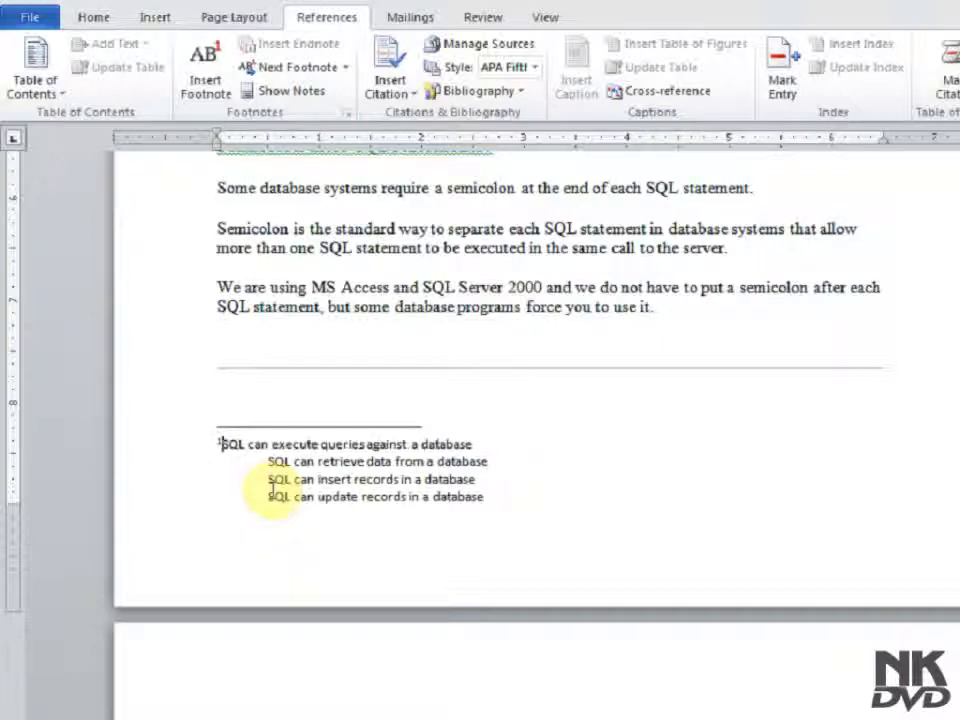
key(Down)
key(Delete)
key(Down)
key(Delete)
key(Down)
key(Delete)
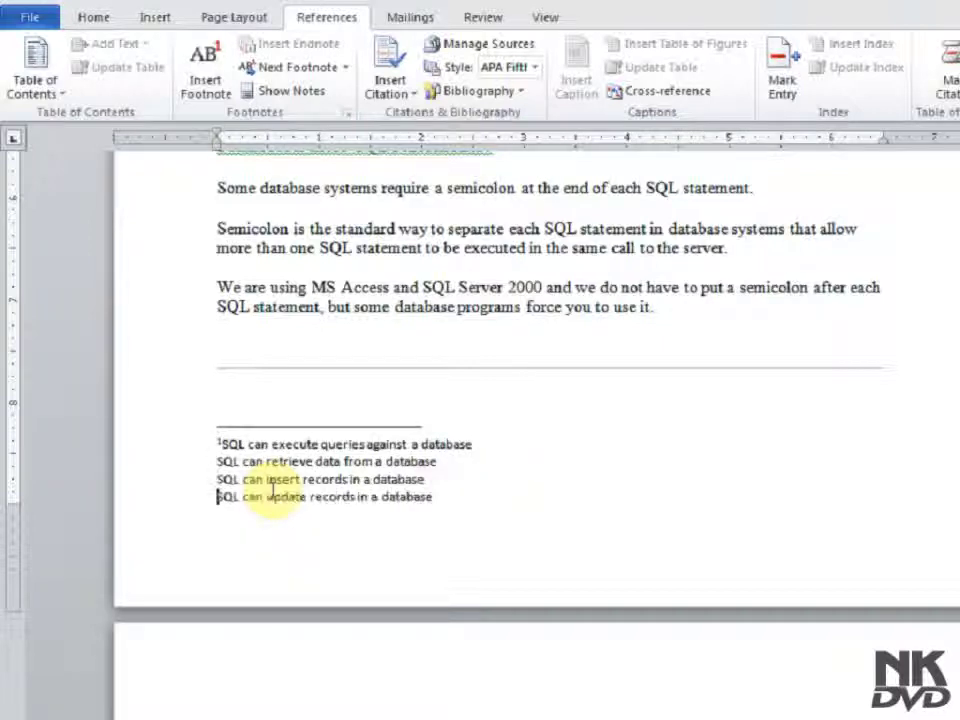
scroll(257, 489, up, 6)
scroll(272, 486, up, 4)
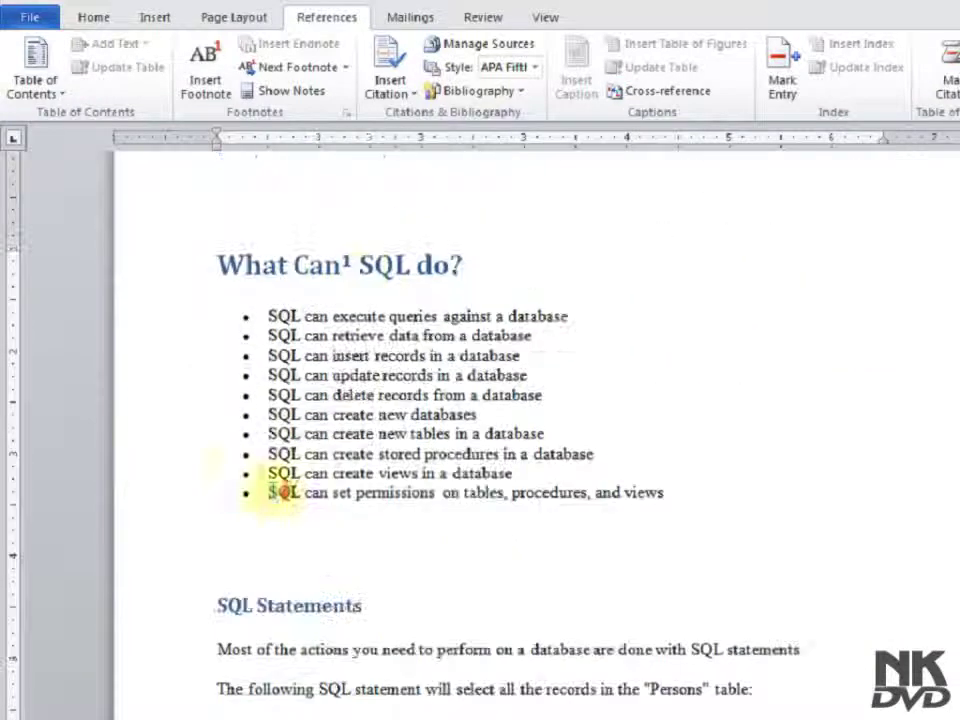
mouse_move(349, 260)
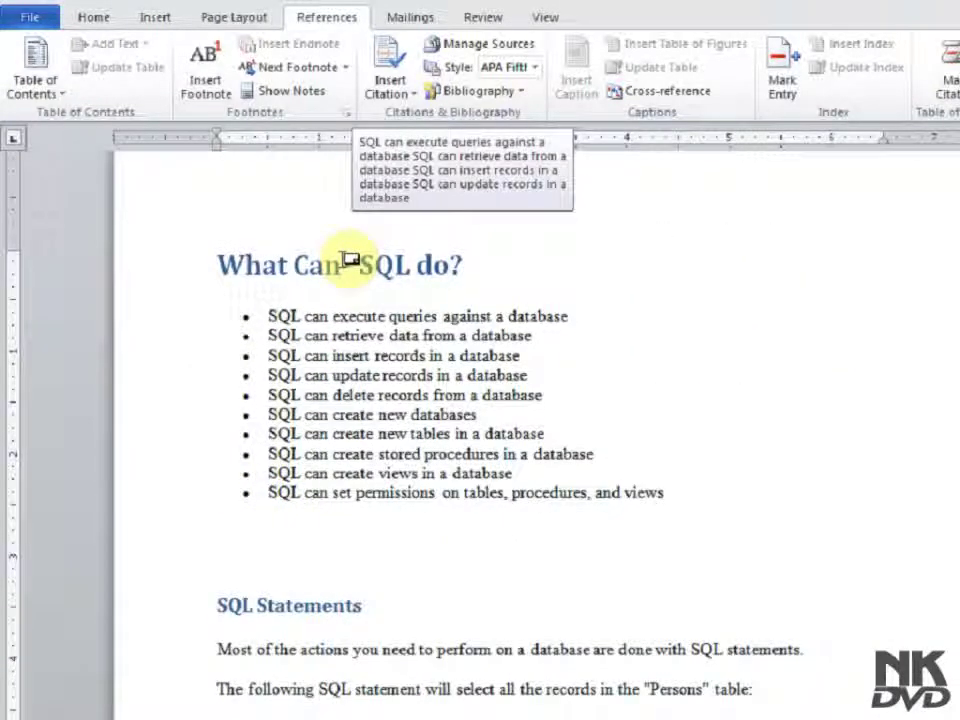
scroll(349, 258, down, 6)
scroll(358, 261, down, 2)
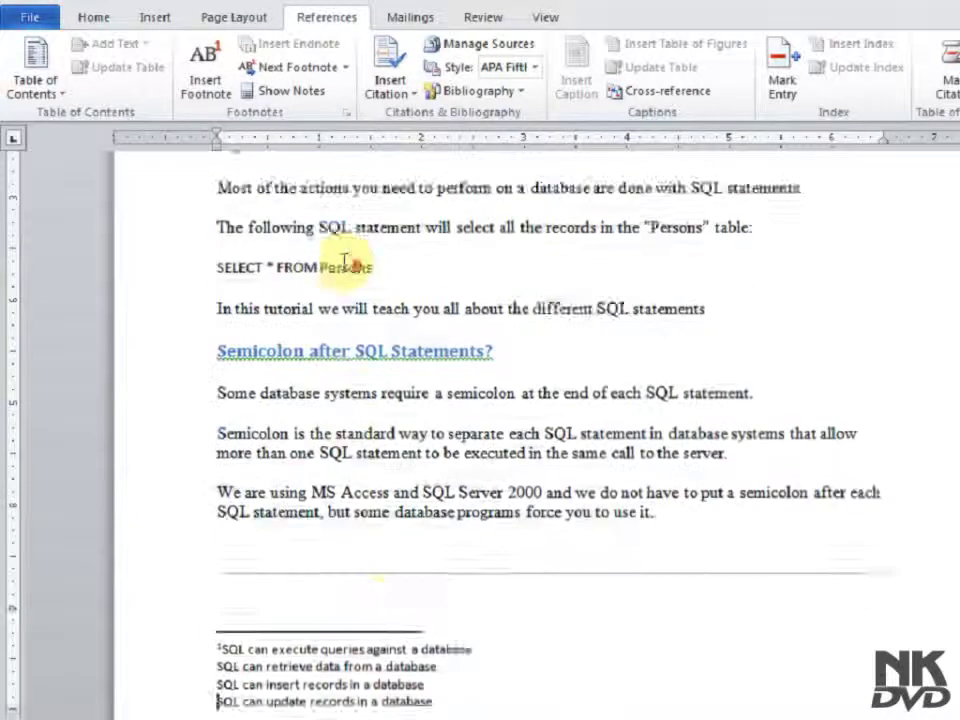
scroll(360, 262, down, 2)
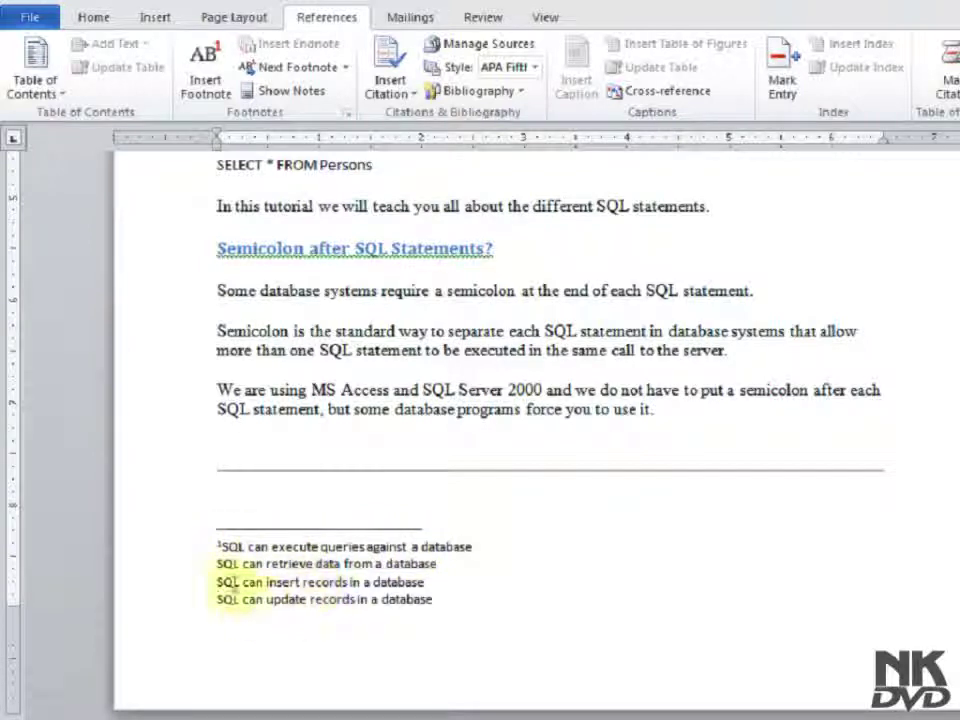
scroll(245, 563, up, 4)
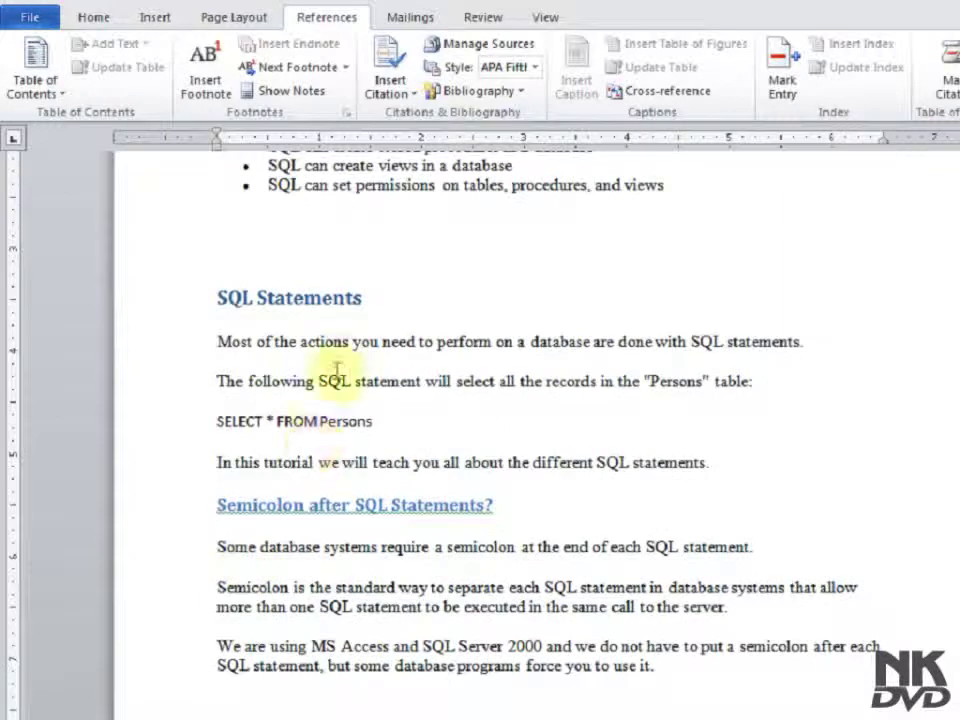
scroll(335, 369, up, 3)
scroll(340, 368, up, 3)
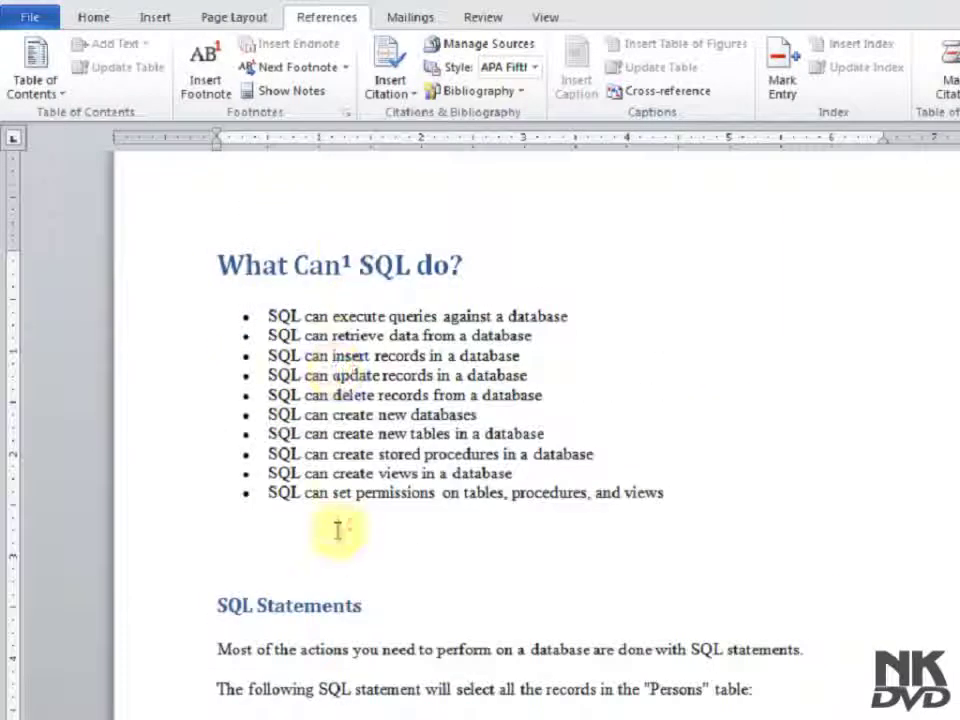
scroll(339, 510, down, 3)
scroll(343, 476, down, 1)
scroll(340, 535, down, 1)
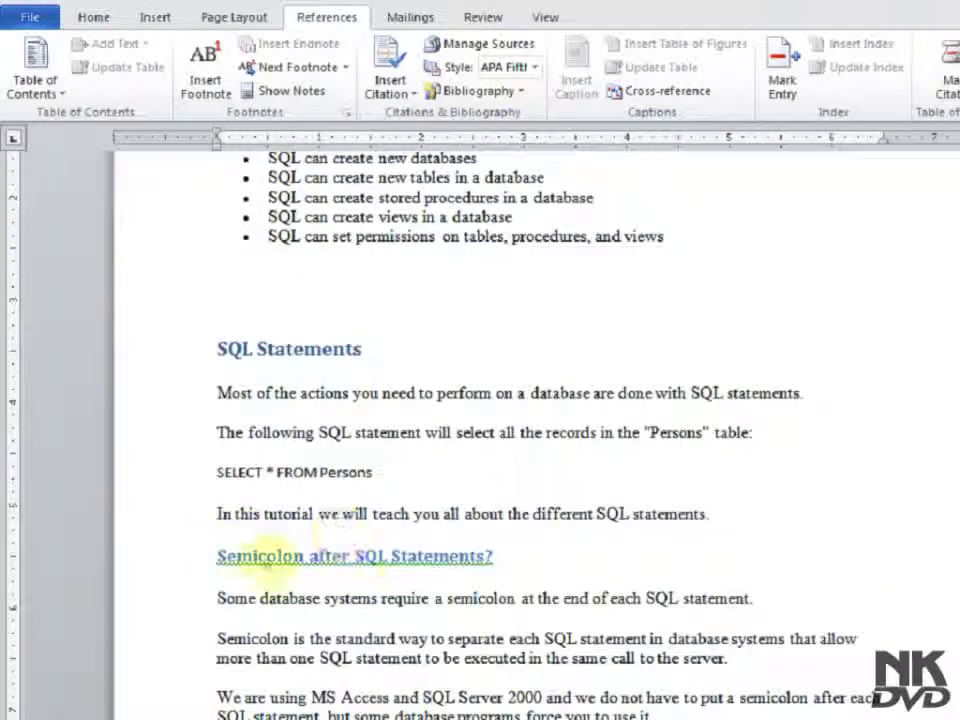
Add footnote 2 reading 'Semicolon' to the 'Semicolon after SQL Statements?' heading.
click(209, 557)
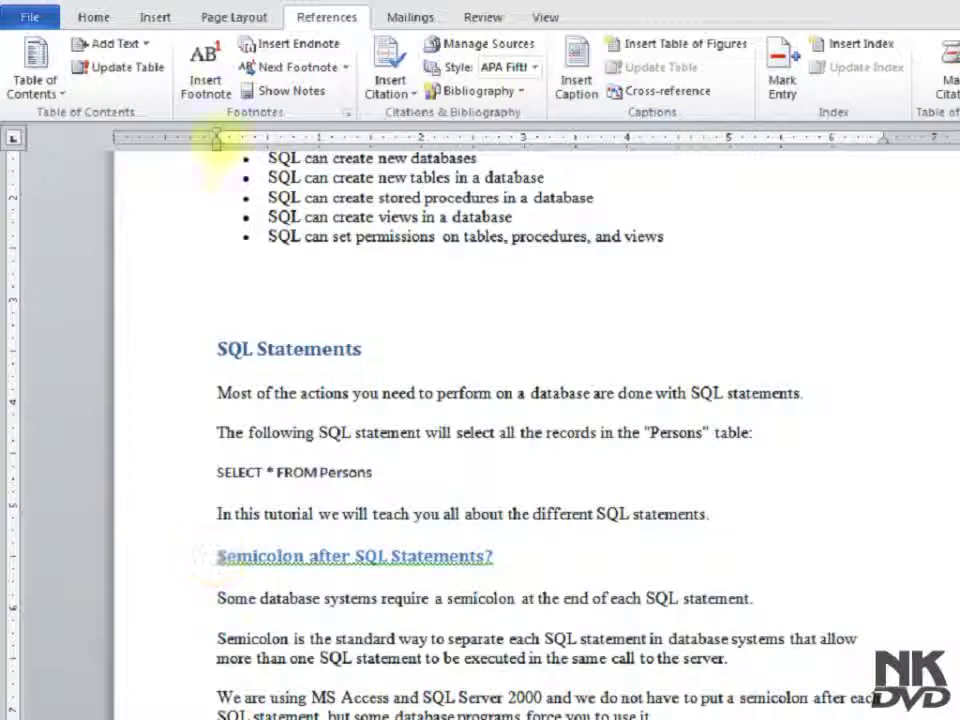
click(205, 78)
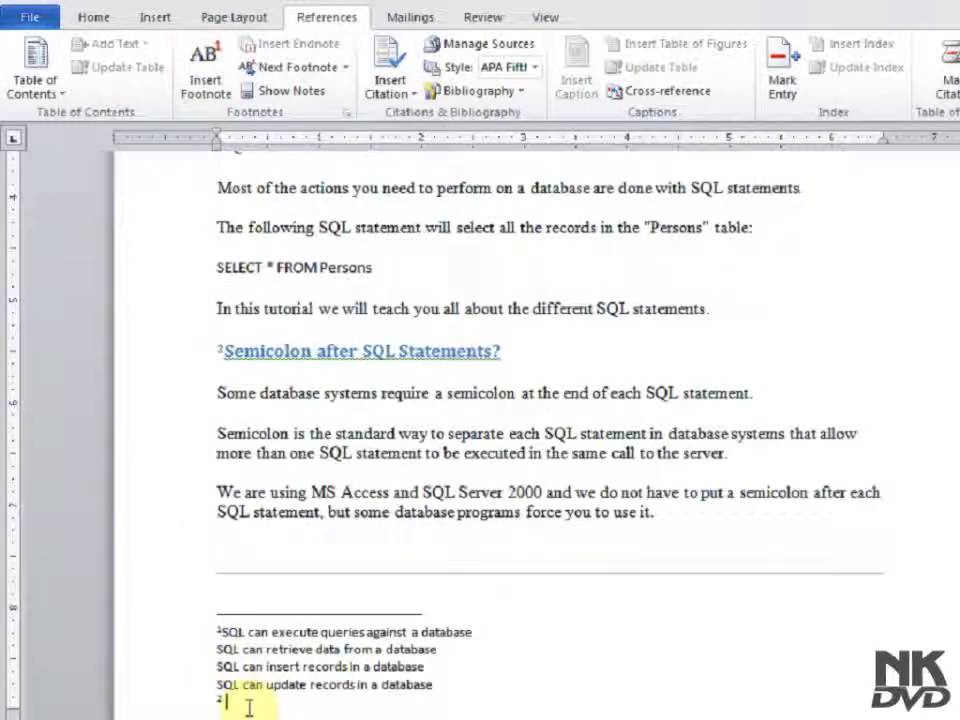
text(Semicolon)
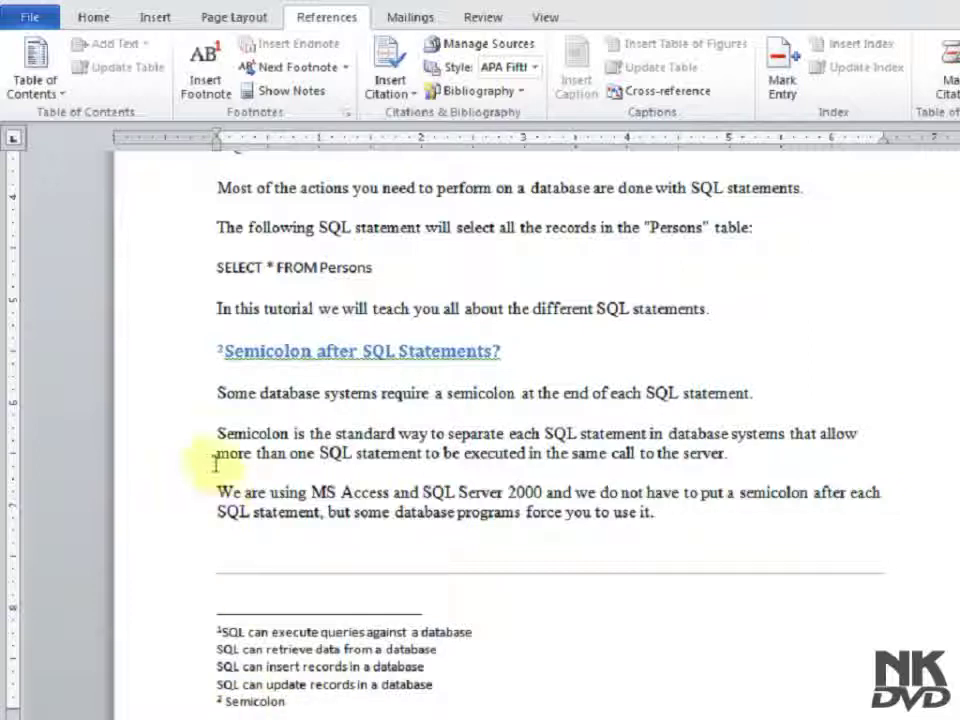
click(236, 392)
mouse_move(228, 350)
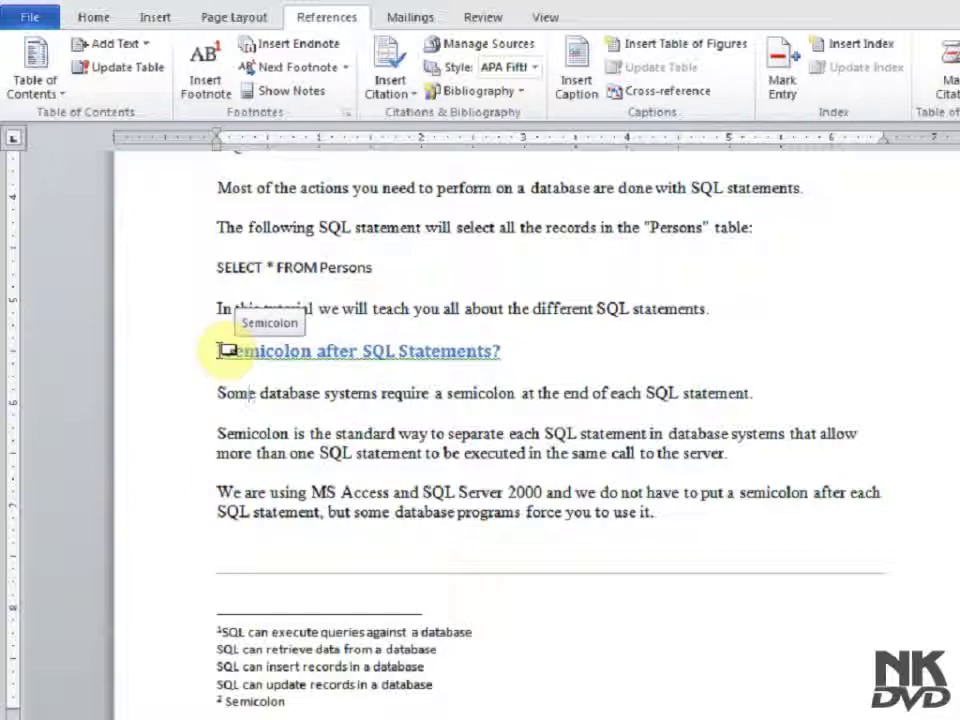
scroll(403, 450, up, 4)
scroll(392, 446, up, 1)
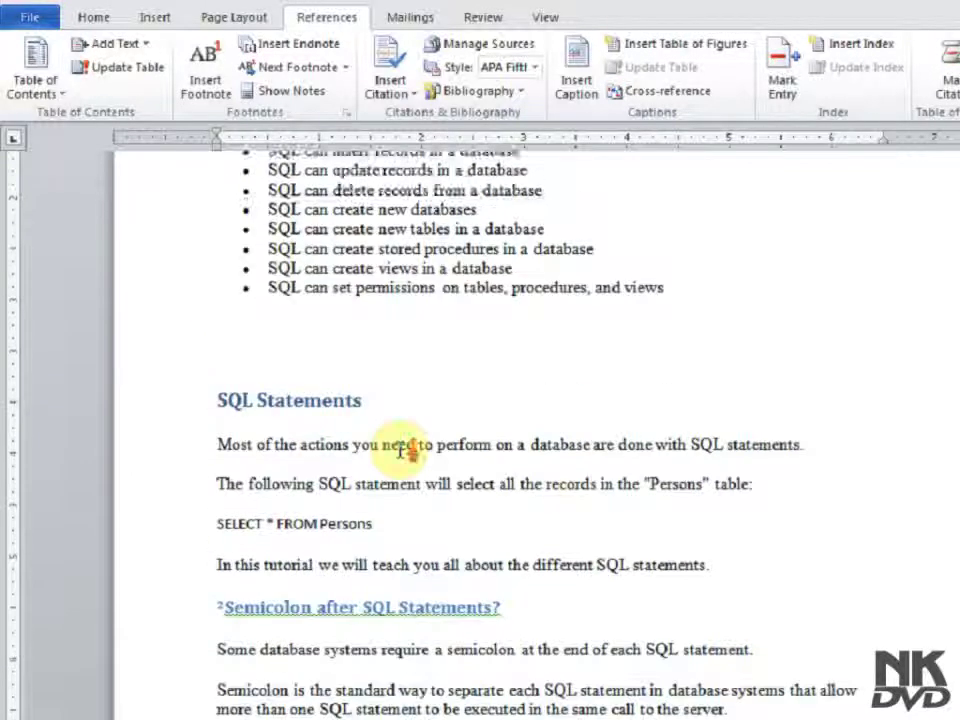
scroll(402, 446, up, 5)
scroll(400, 448, up, 5)
scroll(398, 448, up, 5)
Insert a new endnote in the document, leaving its note text empty.
scroll(398, 448, up, 5)
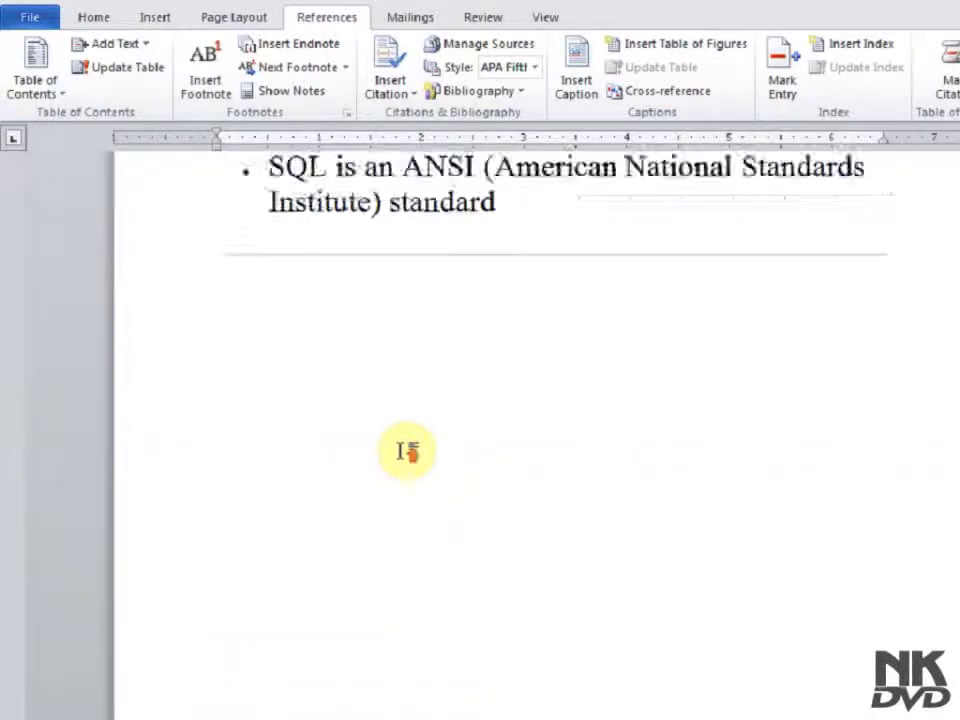
scroll(404, 452, up, 3)
scroll(402, 452, up, 2)
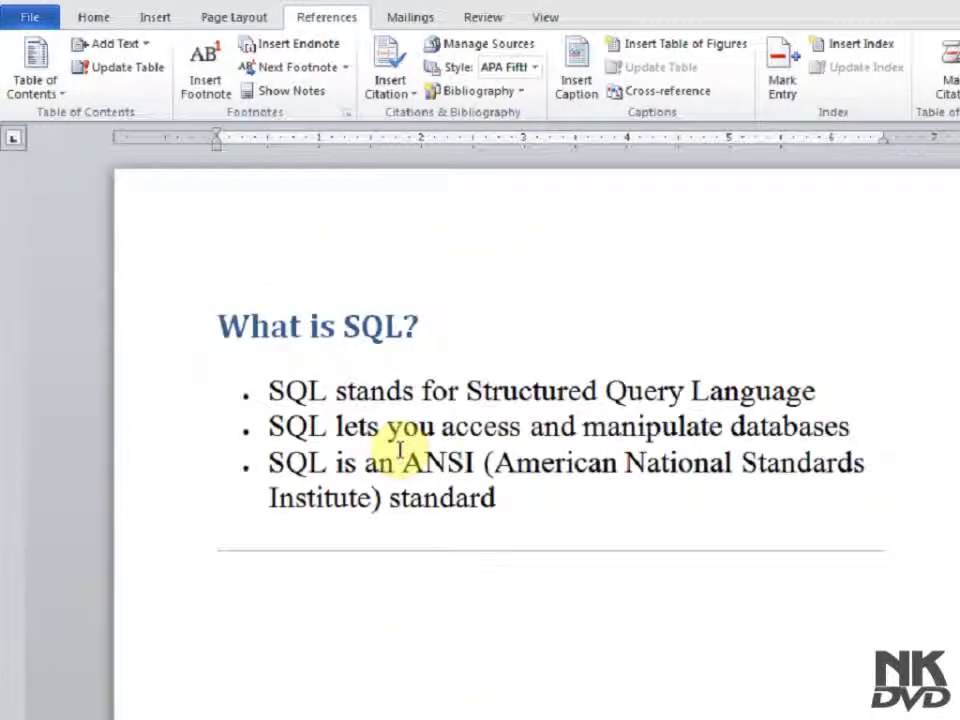
click(276, 60)
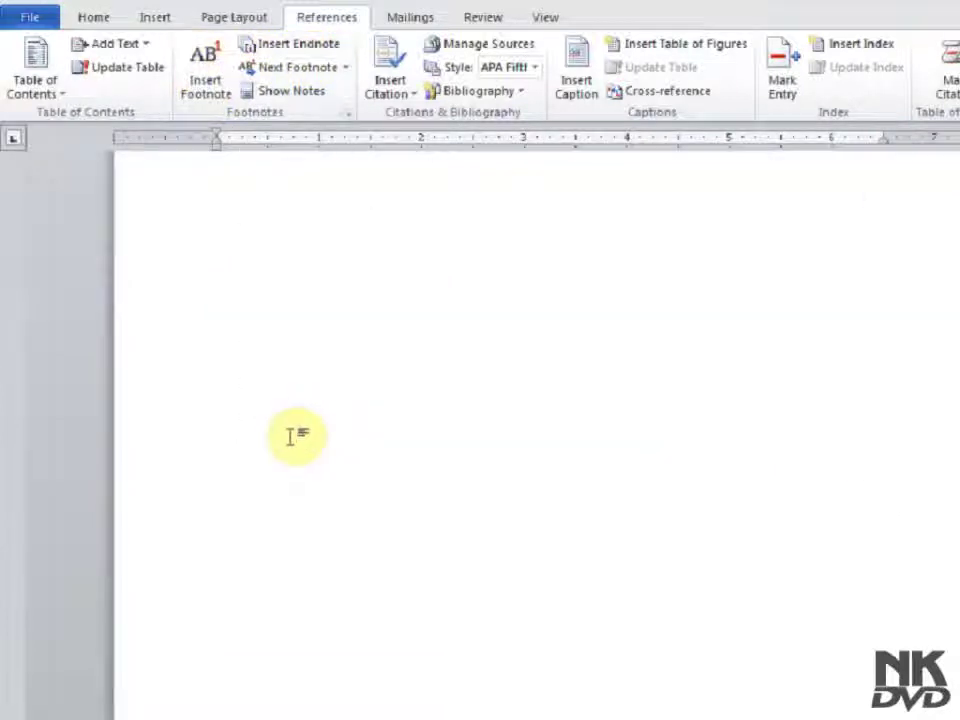
scroll(362, 482, down, 5)
scroll(370, 440, up, 5)
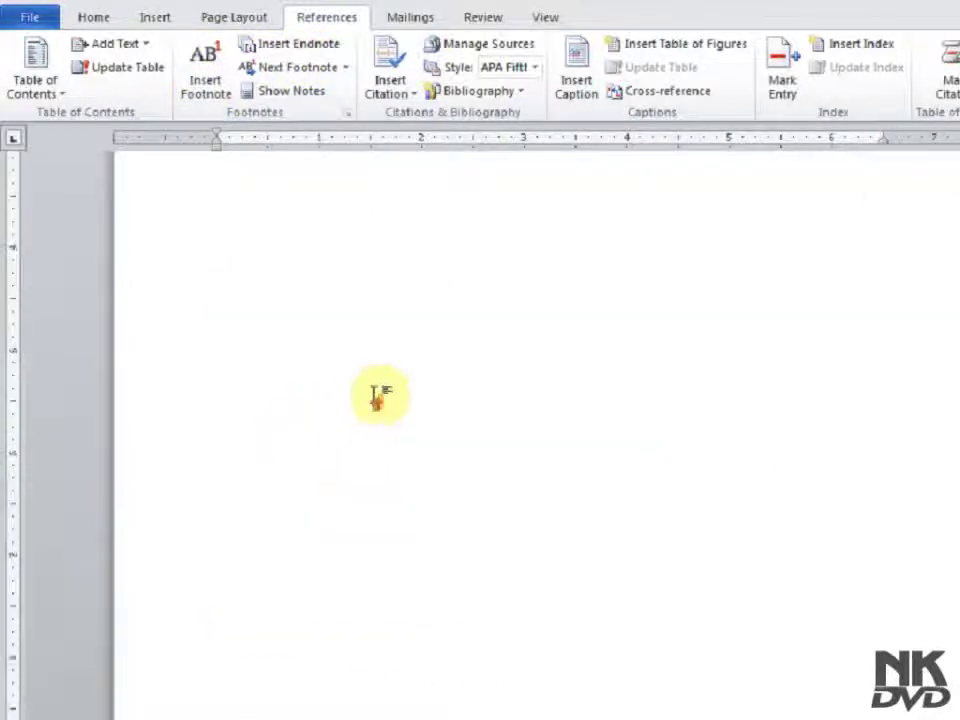
scroll(378, 393, up, 5)
scroll(360, 375, up, 2)
scroll(332, 388, down, 4)
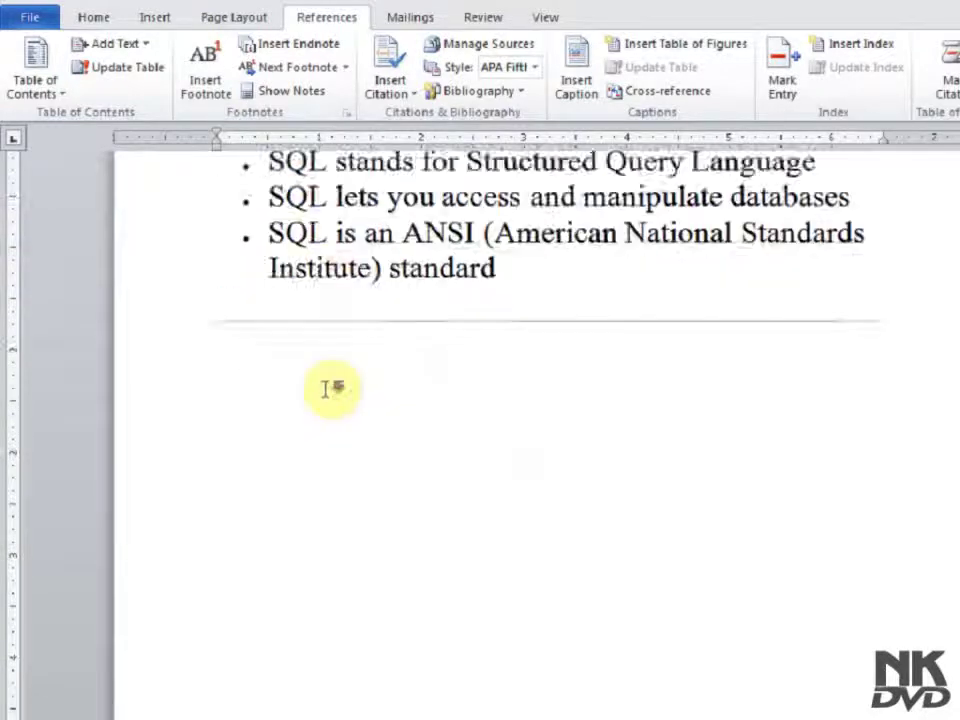
scroll(330, 390, down, 5)
scroll(325, 389, down, 3)
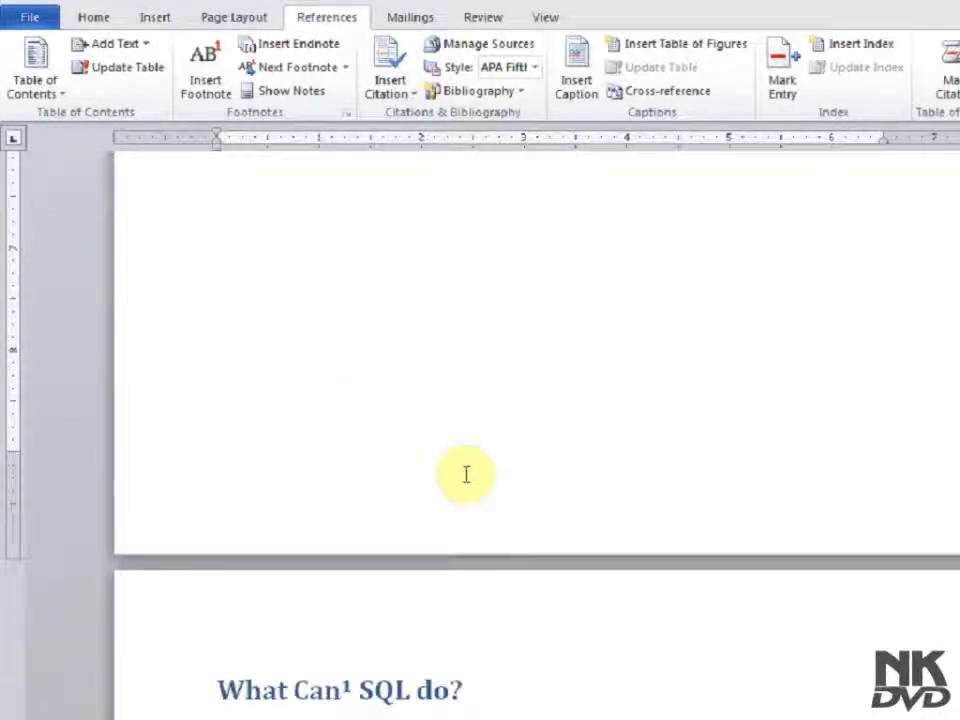
scroll(466, 474, down, 2)
scroll(460, 460, down, 4)
scroll(455, 450, down, 2)
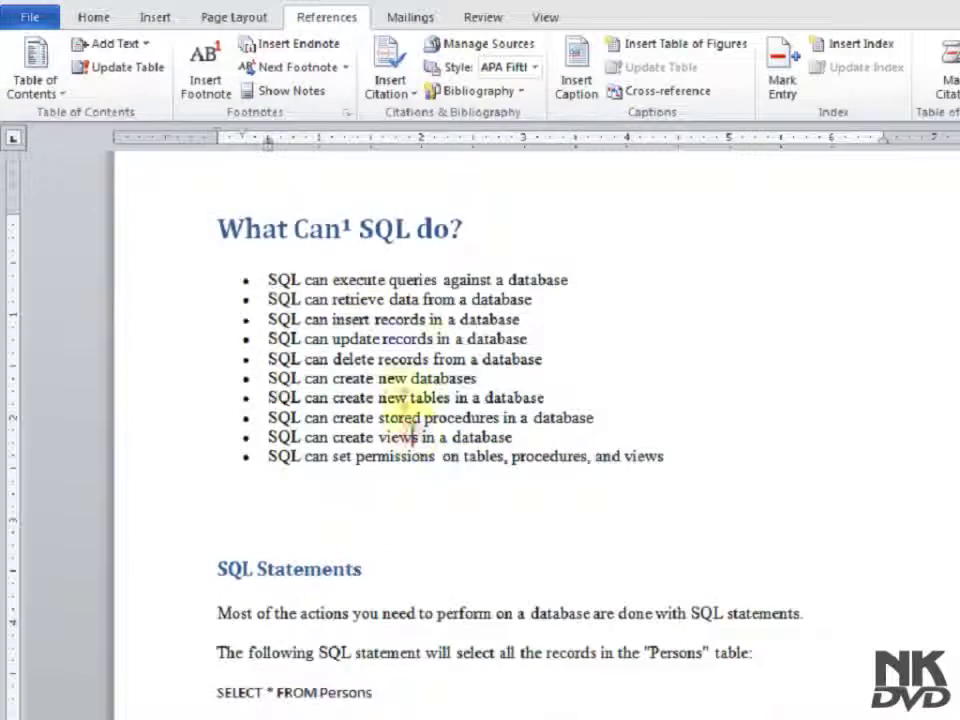
scroll(294, 636, down, 1)
scroll(310, 652, down, 5)
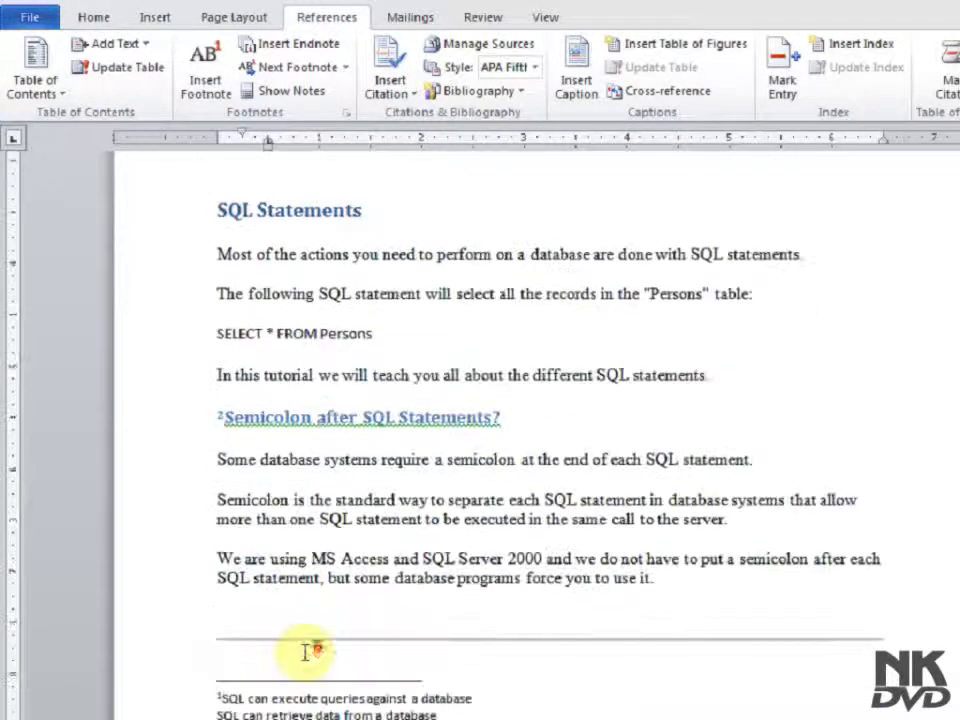
scroll(290, 575, down, 4)
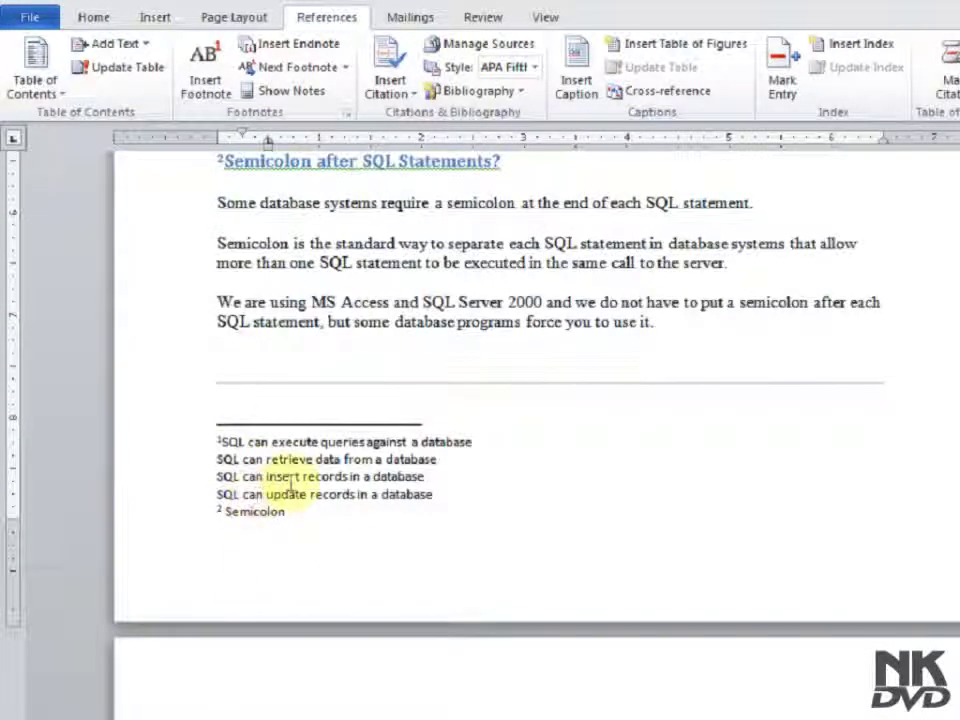
scroll(290, 484, up, 2)
scroll(292, 484, up, 8)
scroll(295, 484, up, 4)
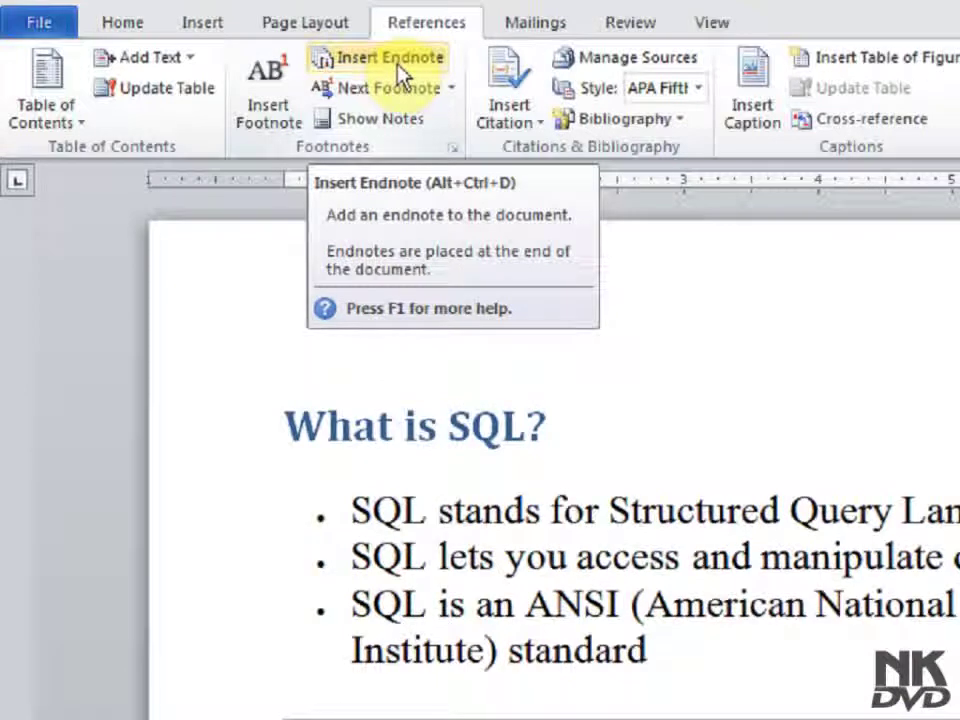
Add endnote i before SQL in the heading with 'Structured Query Language' pasted as plain text.
click(565, 400)
click(447, 420)
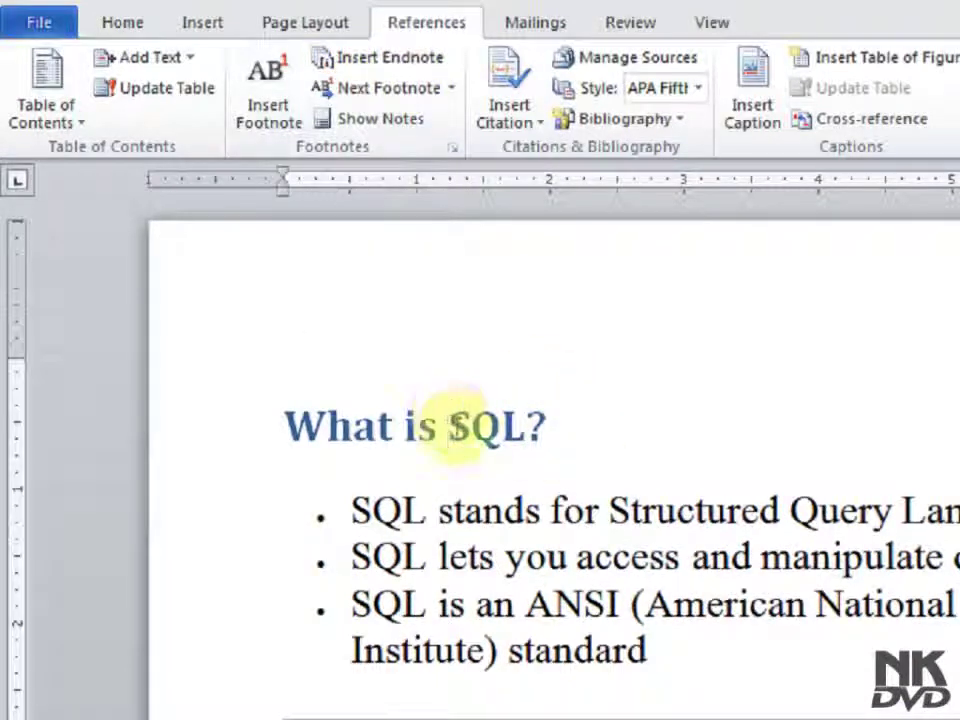
drag(613, 510, 958, 510)
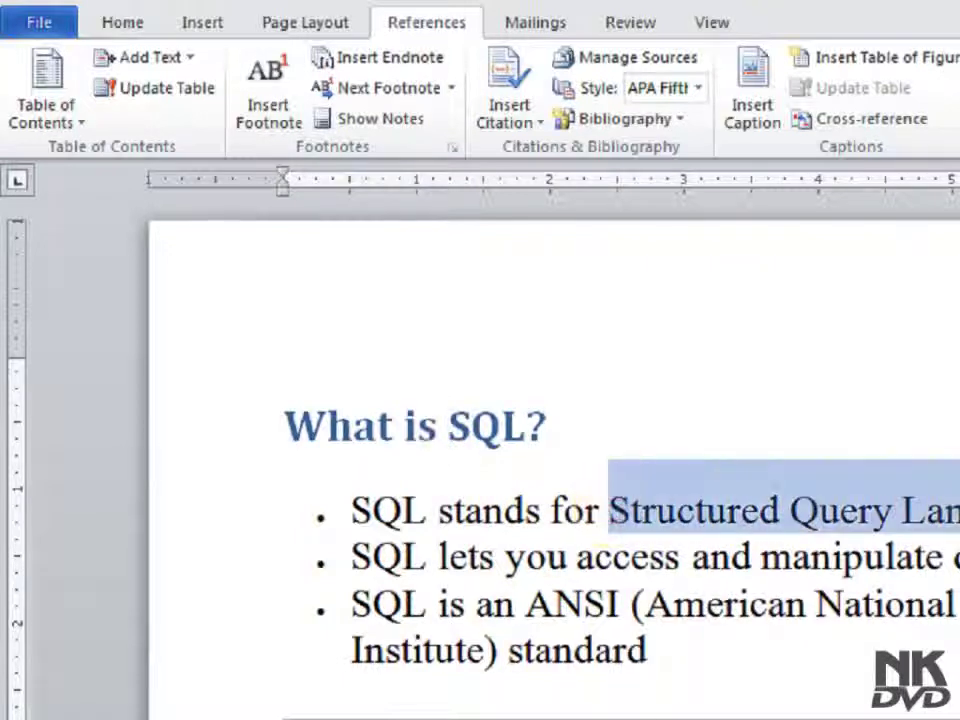
click(447, 428)
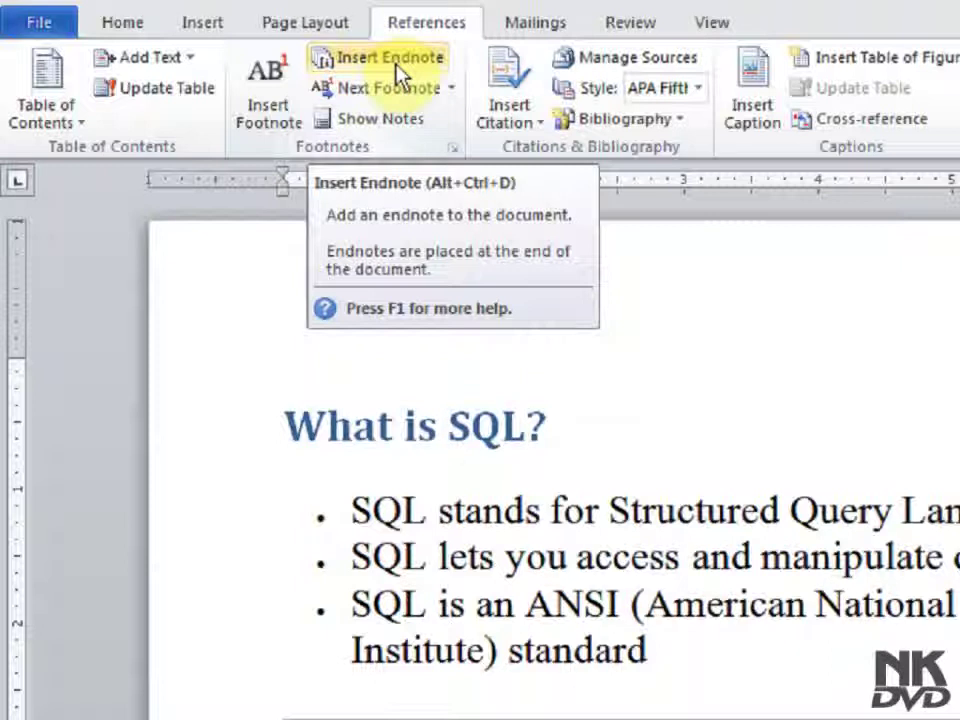
click(397, 66)
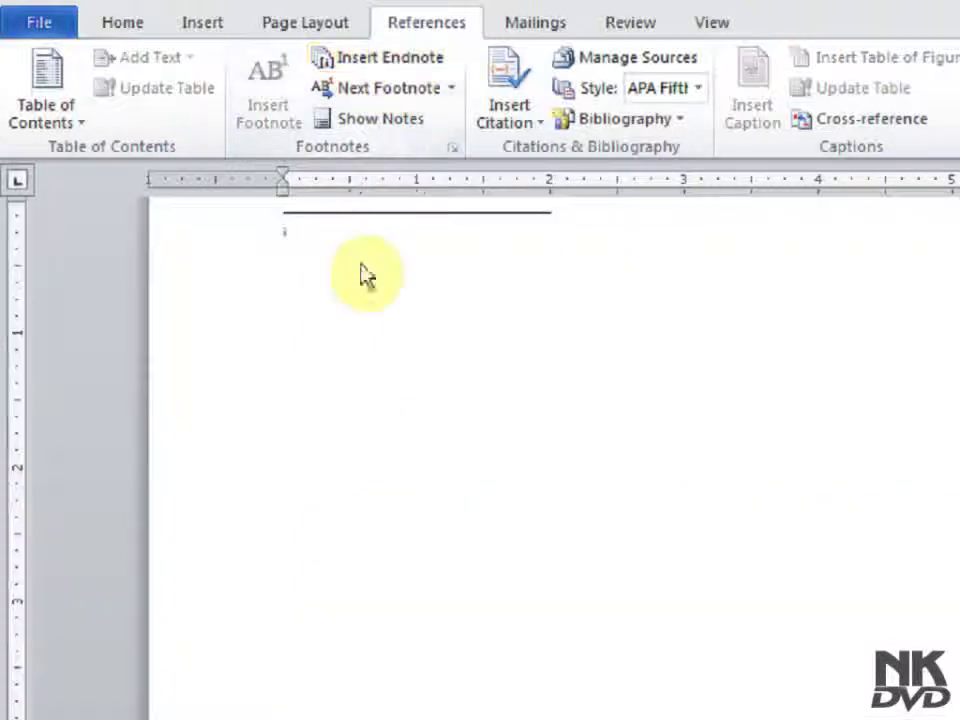
text(Structured Query Language)
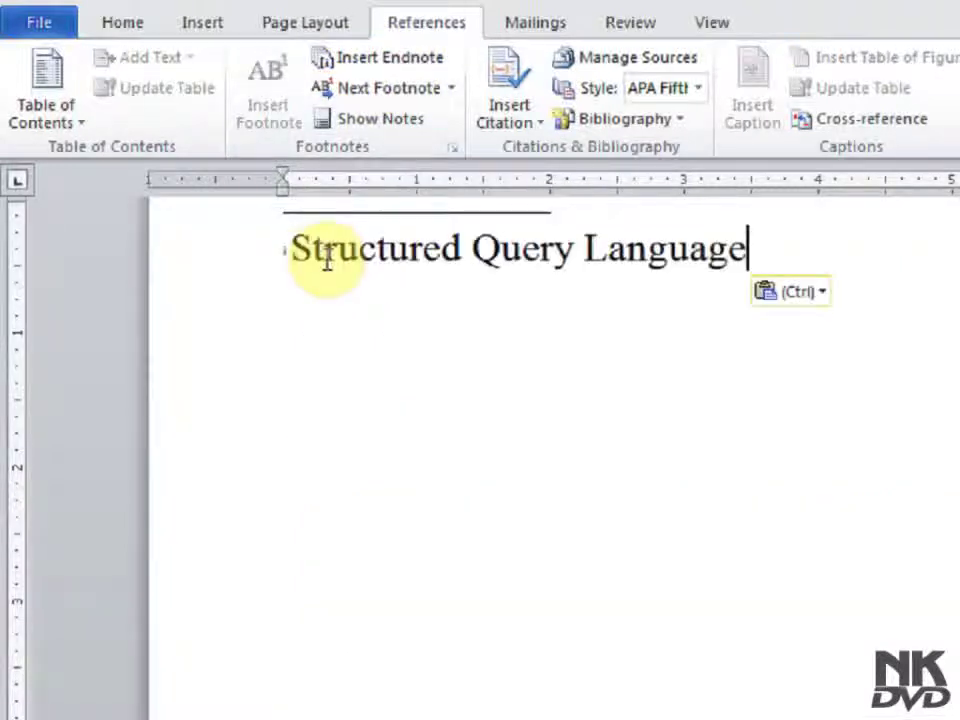
click(822, 292)
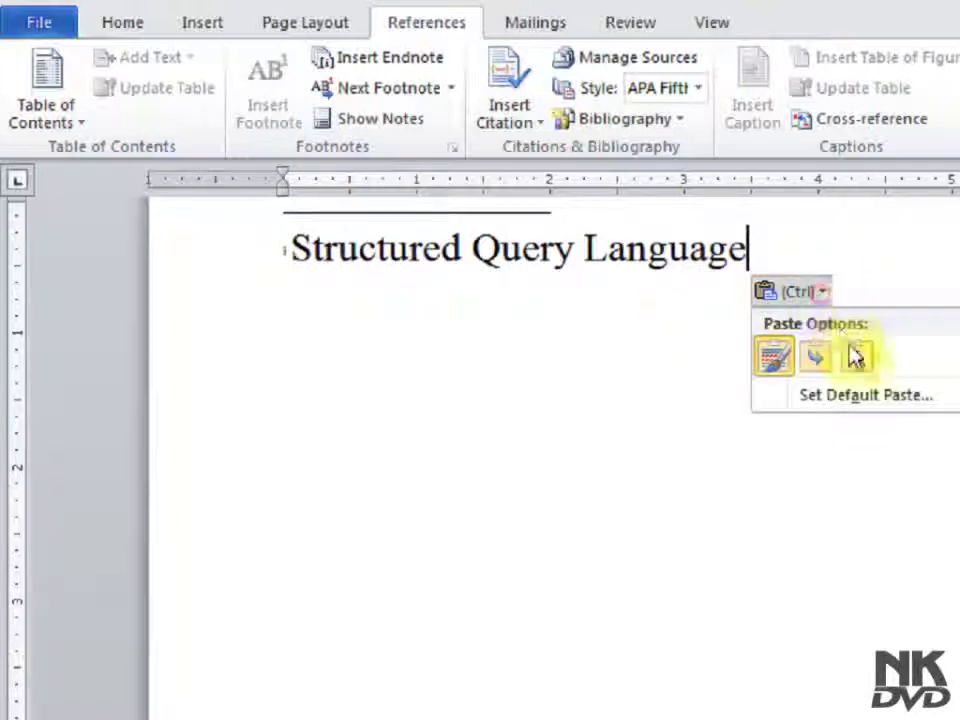
click(855, 356)
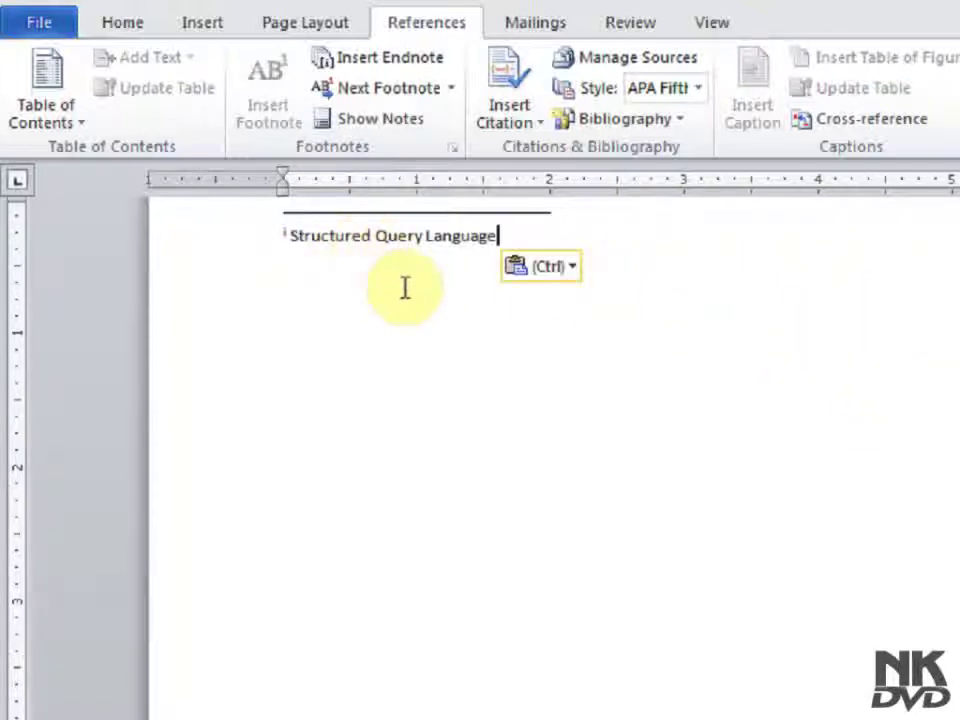
scroll(405, 287, up, 3)
scroll(405, 287, up, 10)
scroll(415, 285, up, 5)
scroll(410, 280, up, 5)
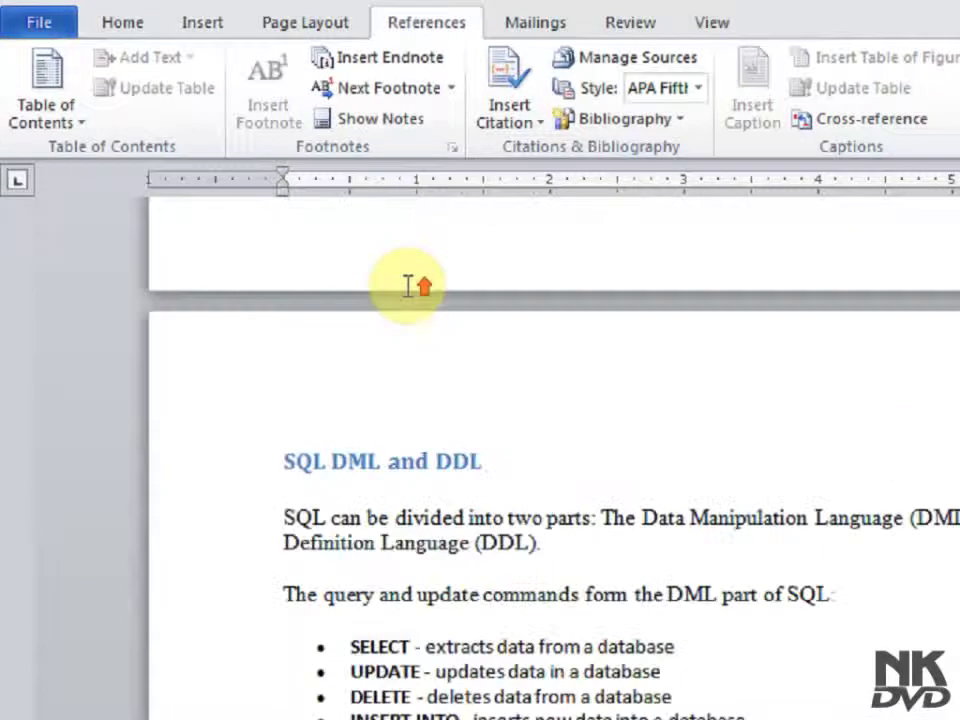
scroll(408, 282, up, 5)
scroll(408, 282, up, 5)
scroll(410, 285, up, 5)
scroll(412, 285, up, 5)
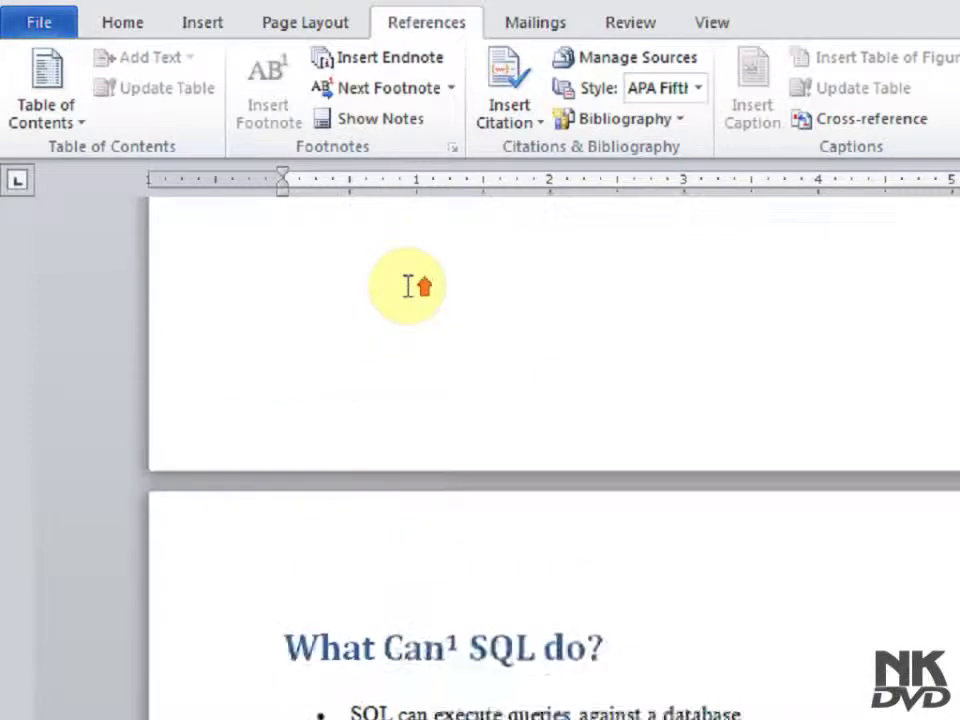
scroll(407, 289, down, 5)
scroll(380, 370, down, 4)
scroll(368, 540, down, 10)
scroll(364, 555, down, 8)
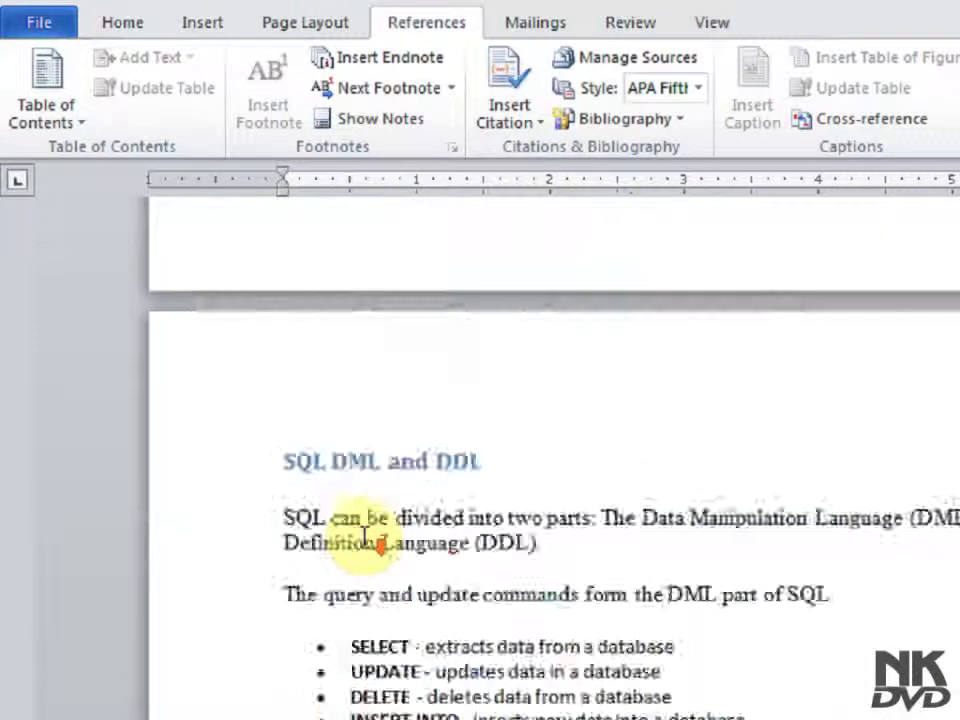
scroll(369, 536, down, 6)
scroll(364, 536, down, 5)
scroll(380, 480, down, 6)
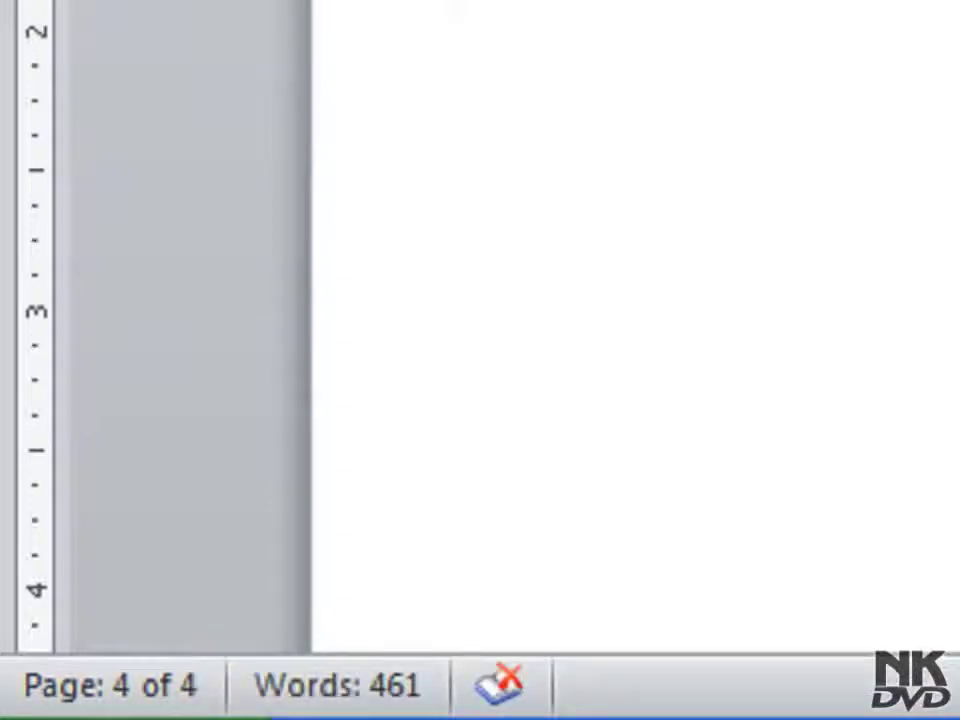
scroll(378, 330, up, 15)
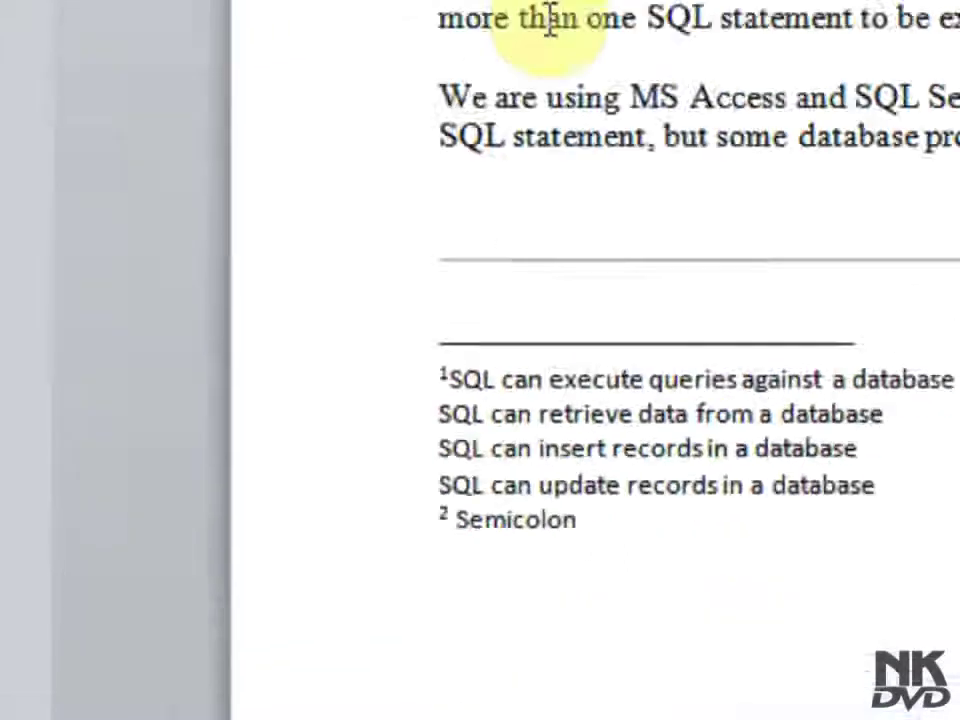
scroll(317, 439, up, 5)
scroll(317, 439, up, 4)
Add endnote ii before ANSI with 'American National Standards Institute' pasted as plain text.
scroll(317, 439, up, 2)
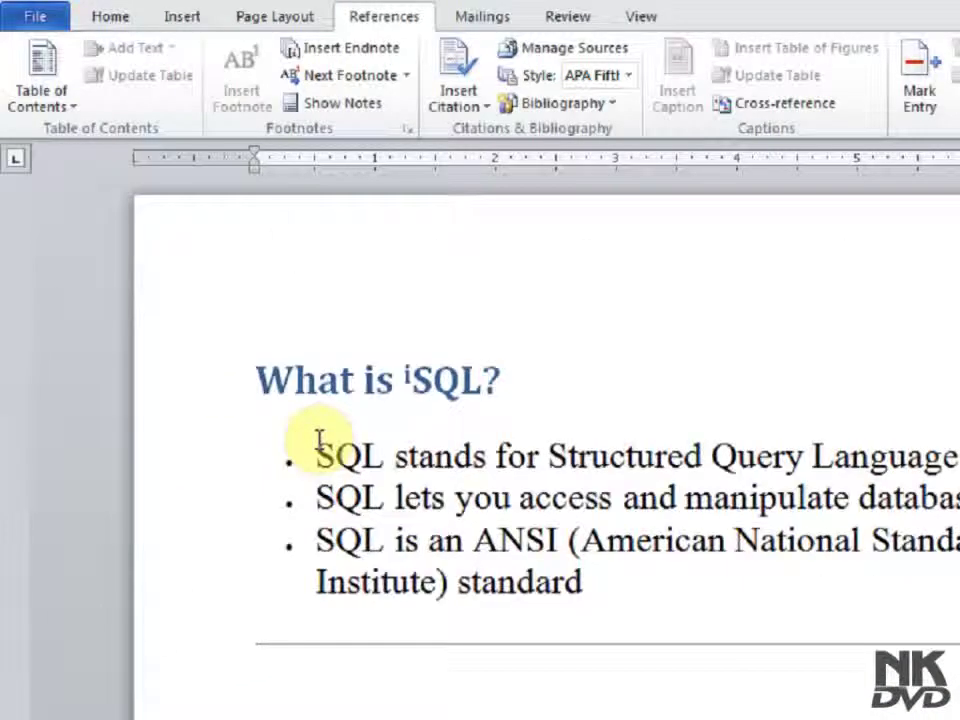
click(492, 425)
mouse_move(418, 380)
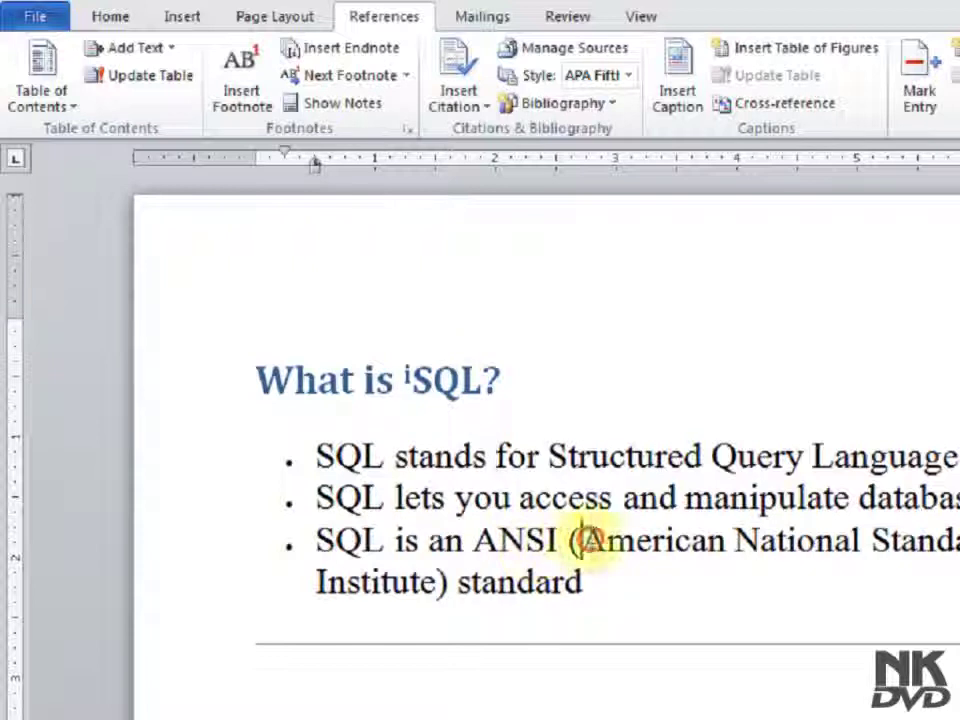
mouse_move(582, 545)
mouse_down()
mouse_move(548, 603)
mouse_move(438, 598)
mouse_up()
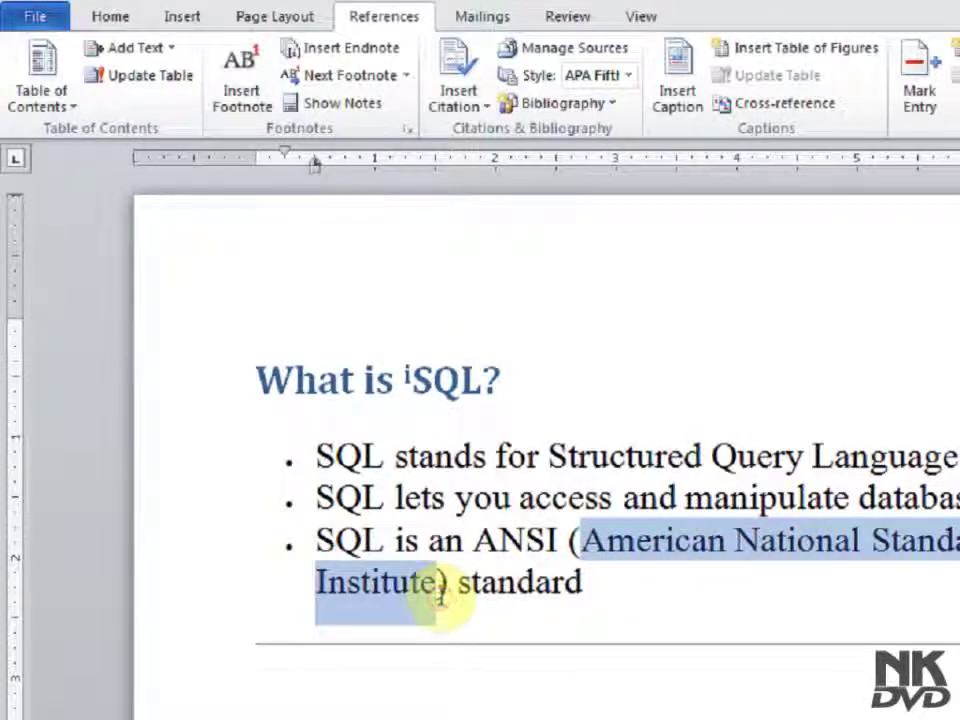
click(475, 540)
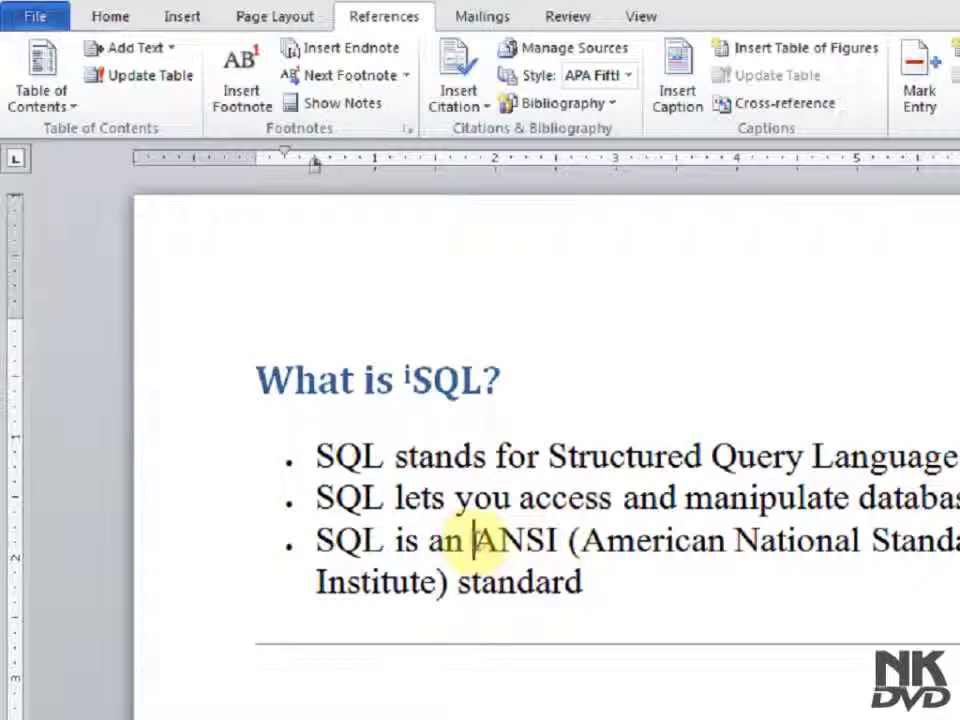
click(325, 47)
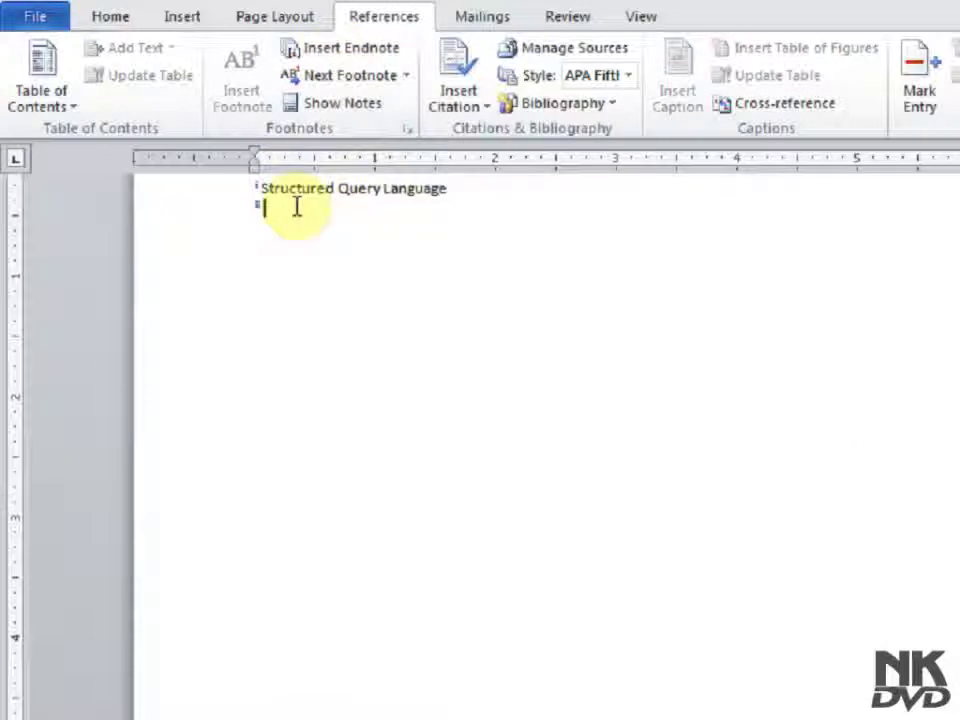
text(American National Standards Institute)
click(897, 260)
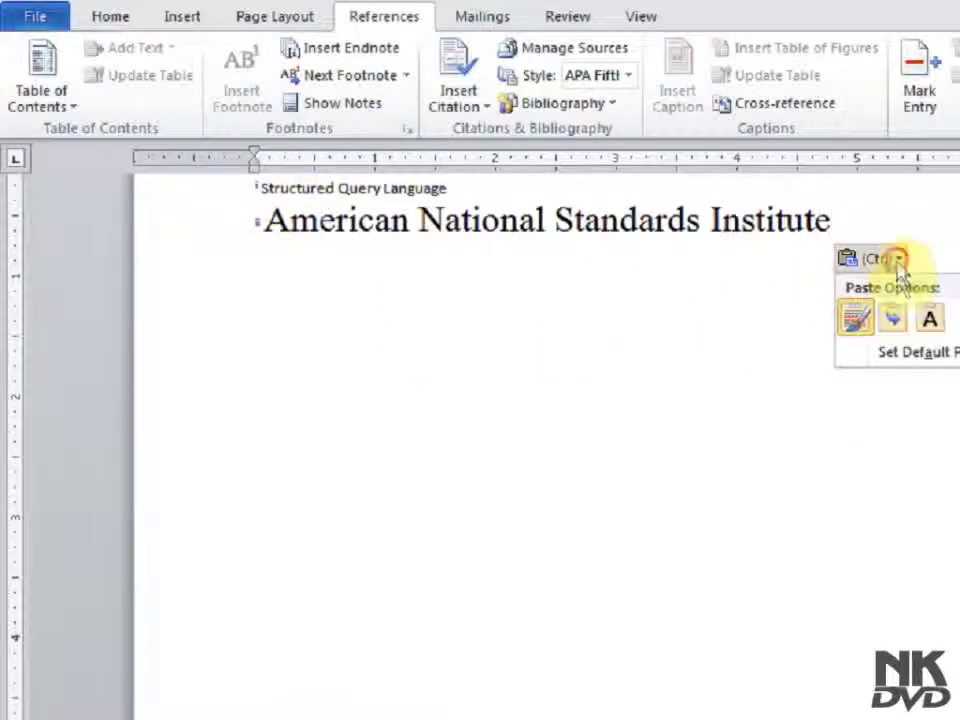
click(928, 318)
Check the endnote marks on SQL in the heading and on ANSI.
scroll(330, 420, up, 3)
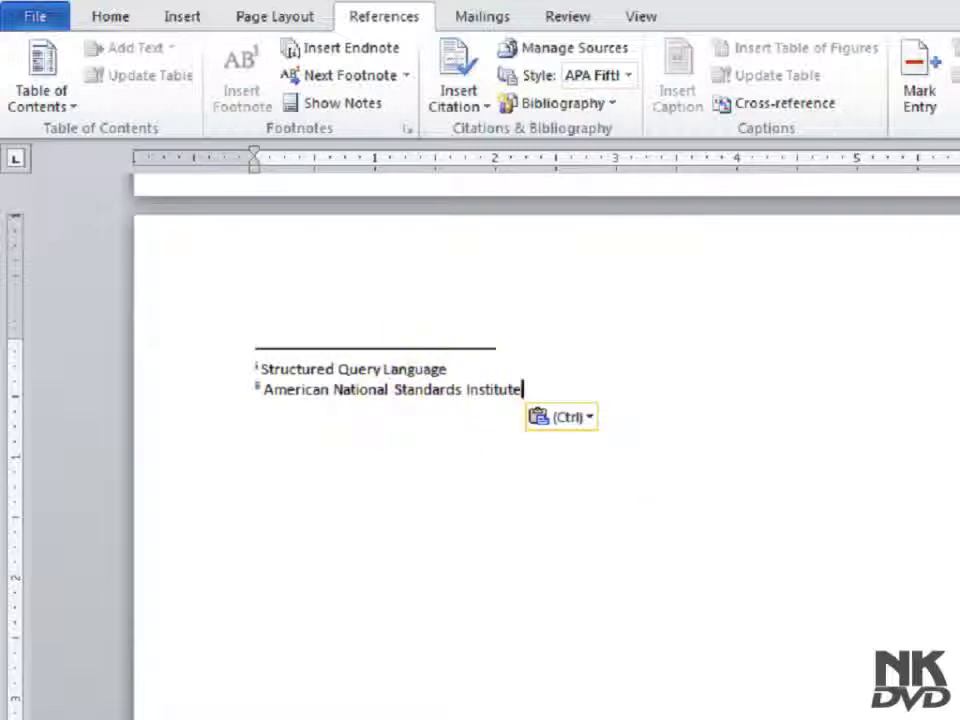
scroll(540, 450, up, 2)
scroll(540, 450, up, 3)
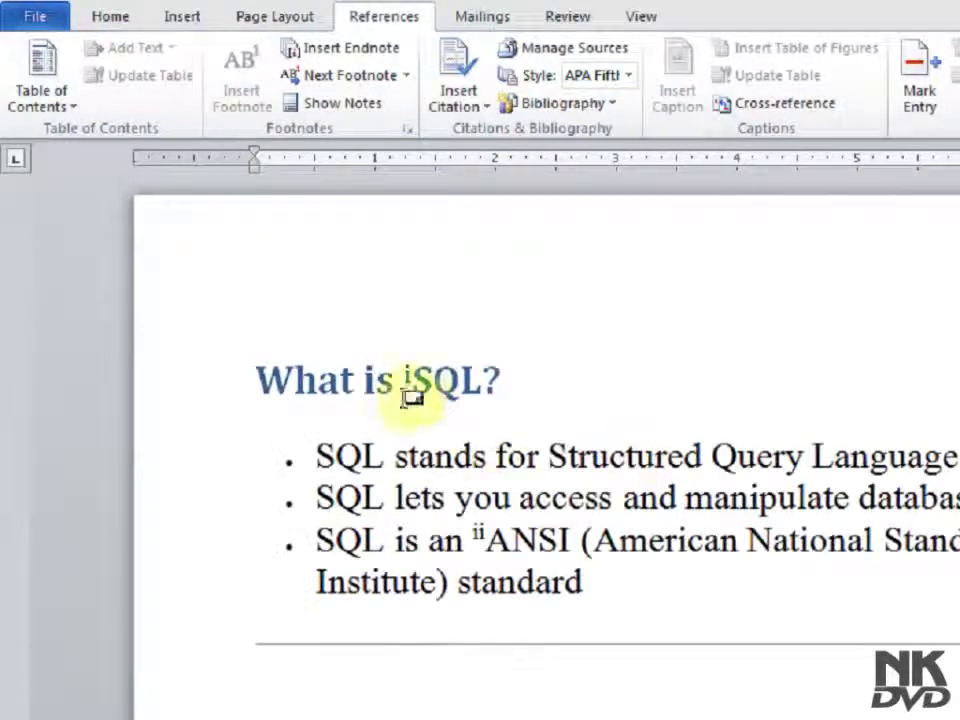
mouse_move(417, 380)
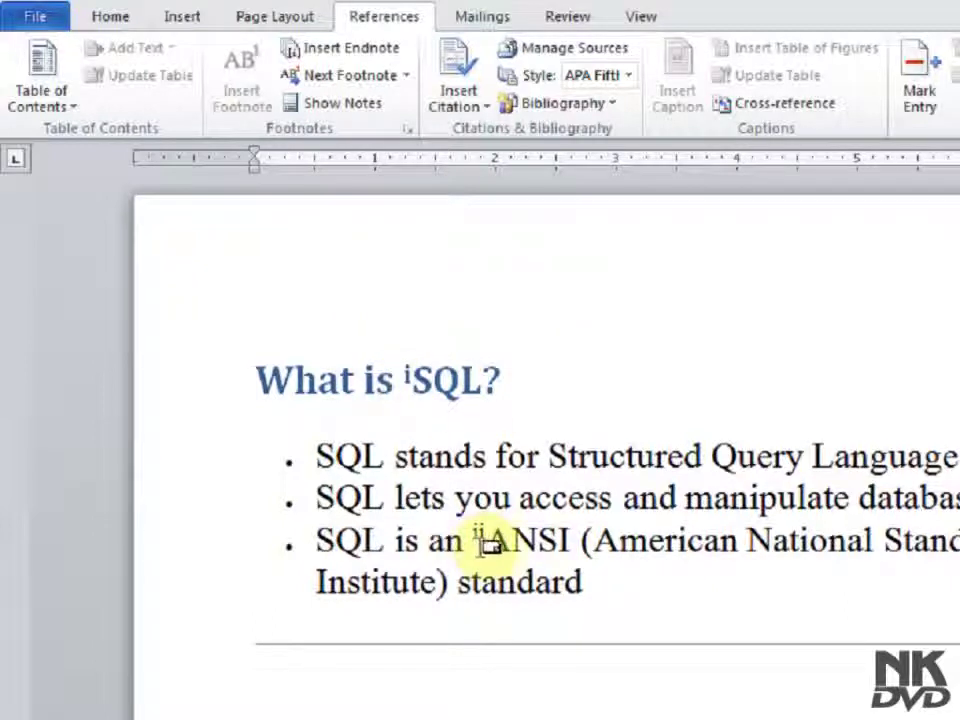
mouse_move(487, 543)
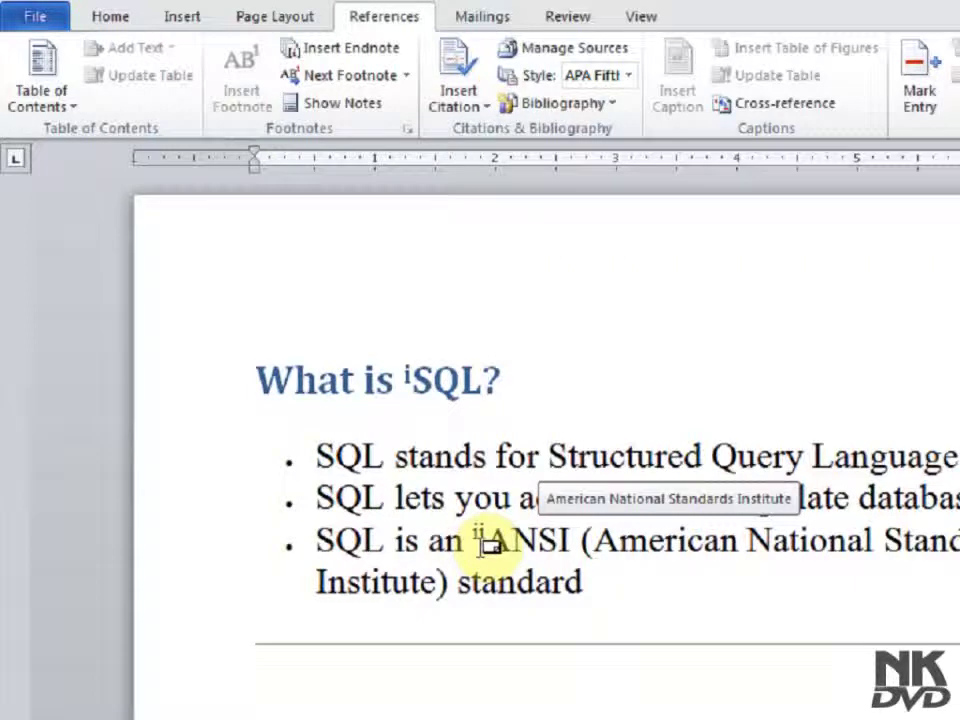
scroll(480, 546, down, 5)
scroll(480, 546, down, 5)
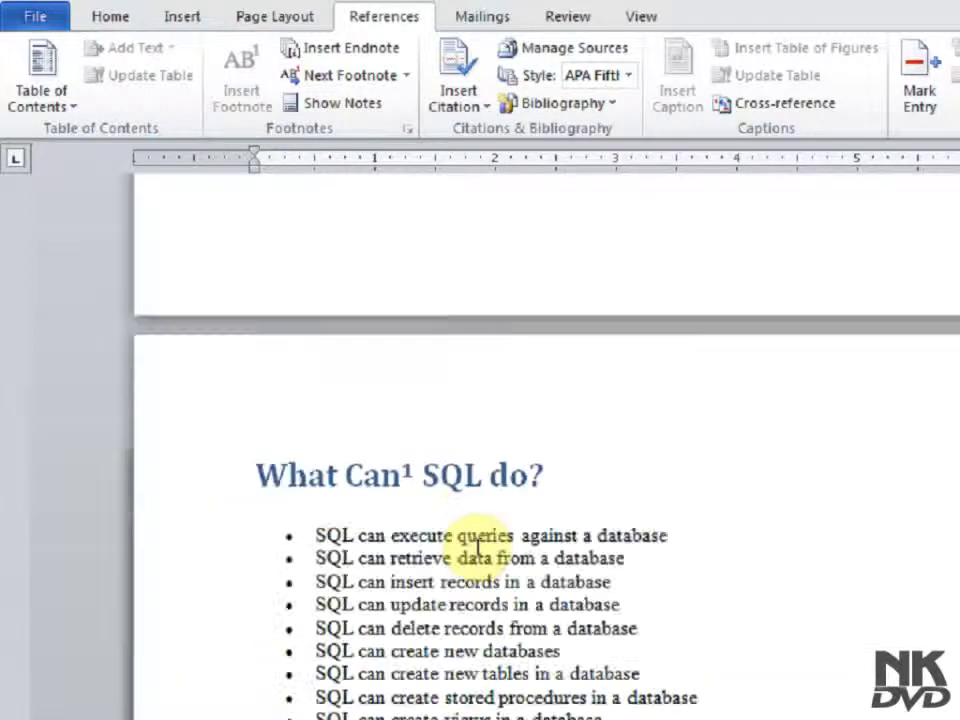
Copy the first bullet and place the insertion point before 'Can' in the heading.
scroll(413, 479, down, 3)
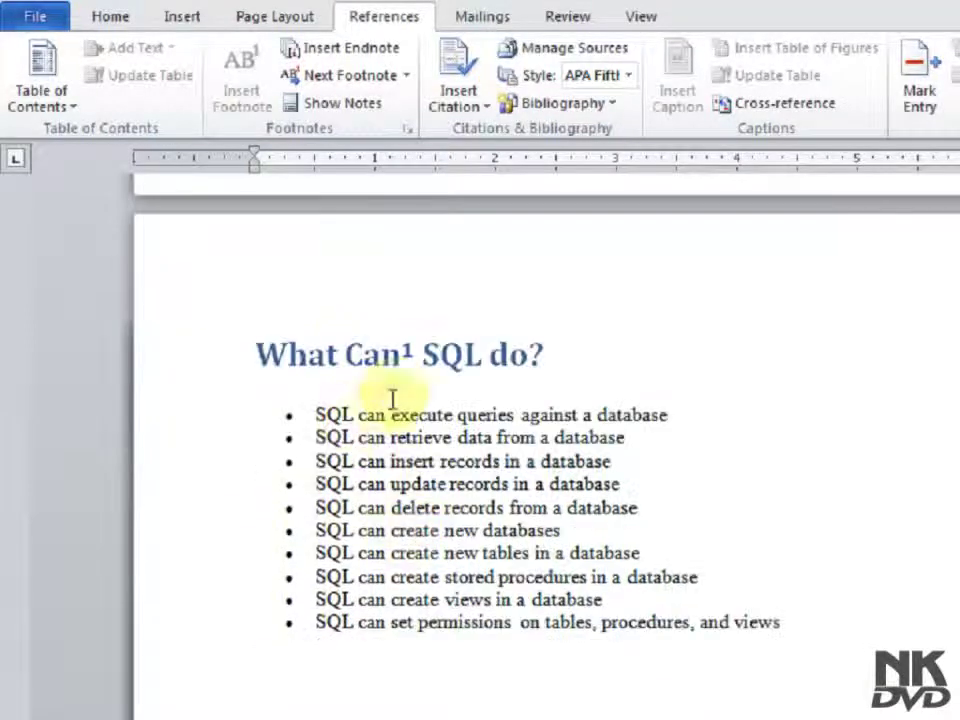
mouse_move(418, 355)
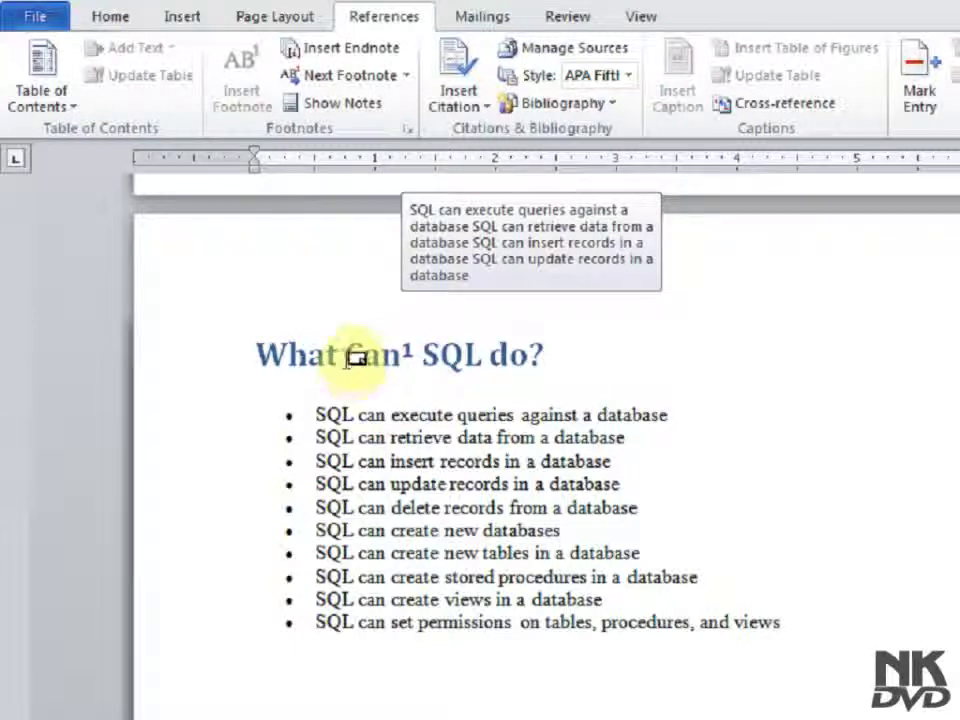
click(305, 354)
drag(317, 410, 652, 420)
key(ctrl+c)
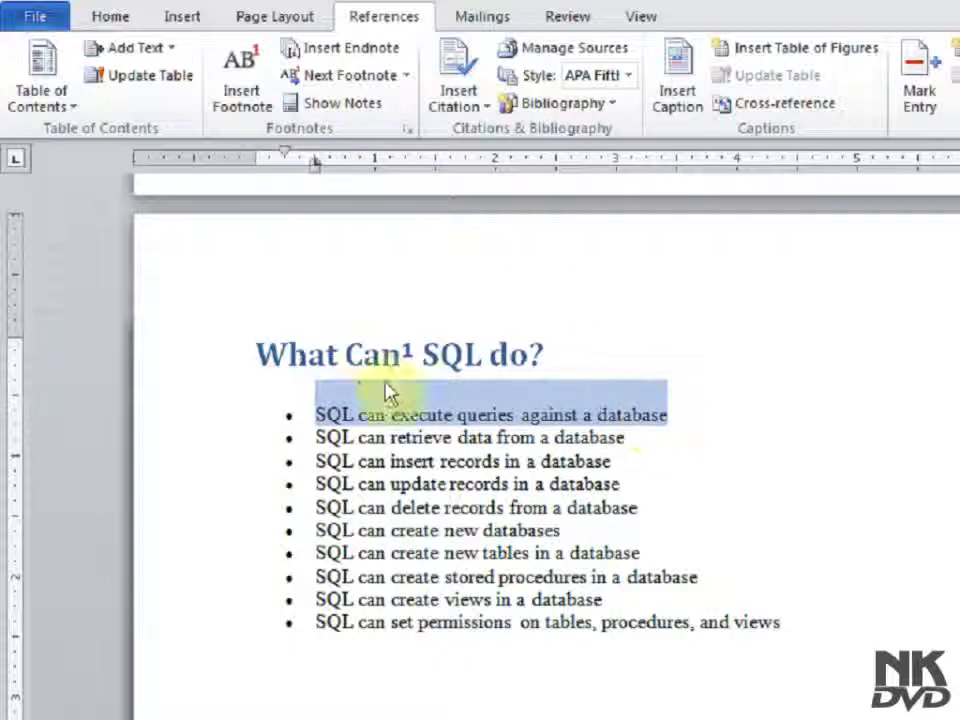
click(289, 354)
scroll(362, 374, down, 6)
scroll(362, 374, down, 5)
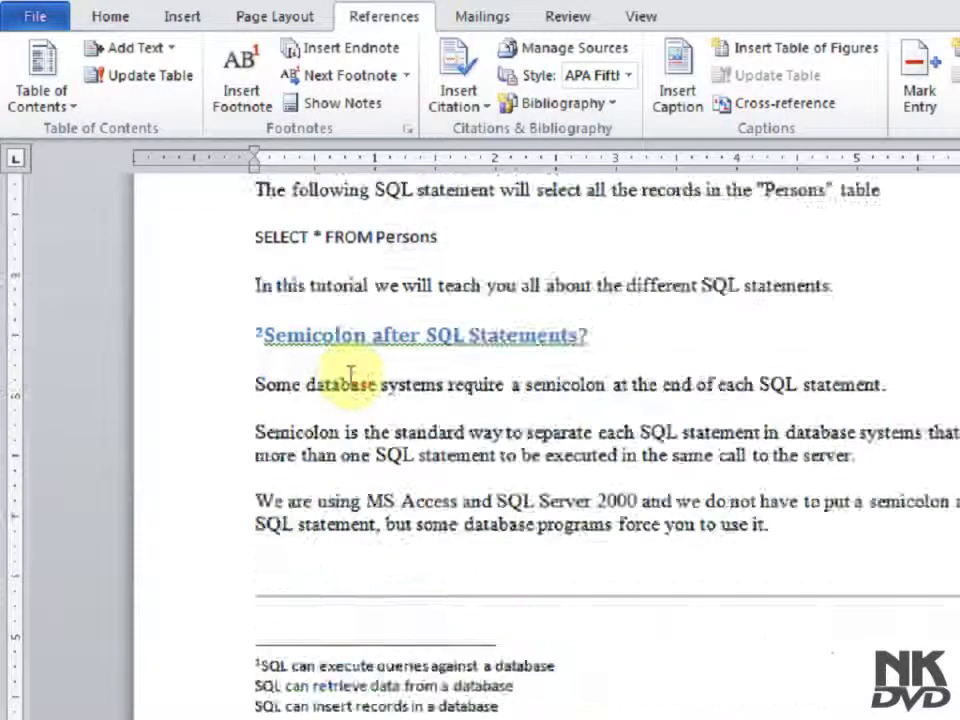
scroll(355, 375, up, 6)
scroll(350, 366, up, 6)
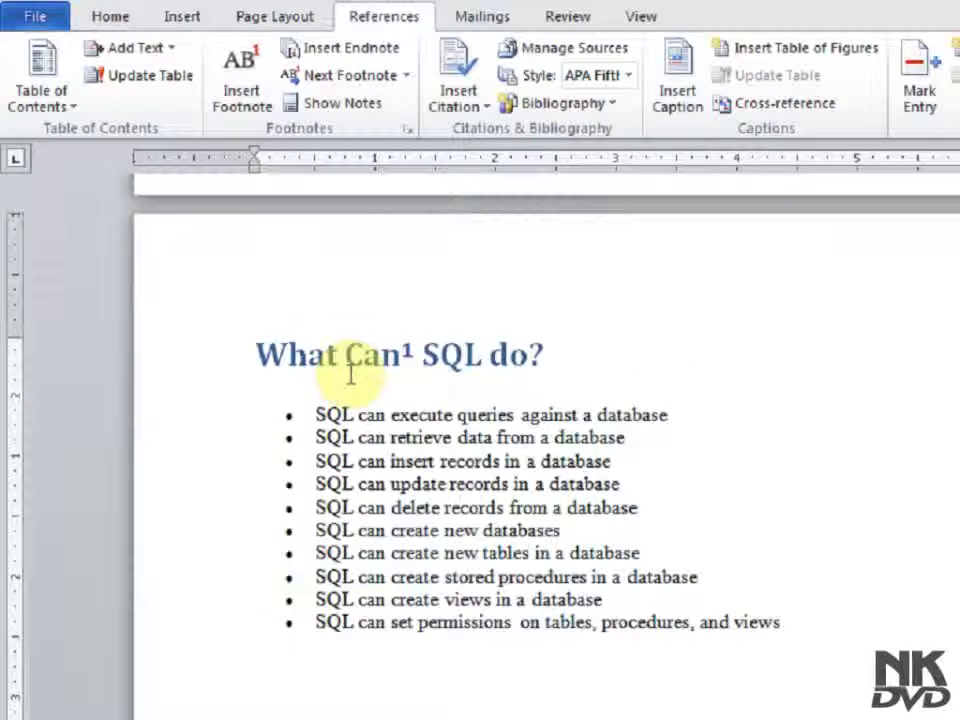
Insert endnote iii with 'SQL can execute queries against a database' as plain, unbulleted text.
click(353, 58)
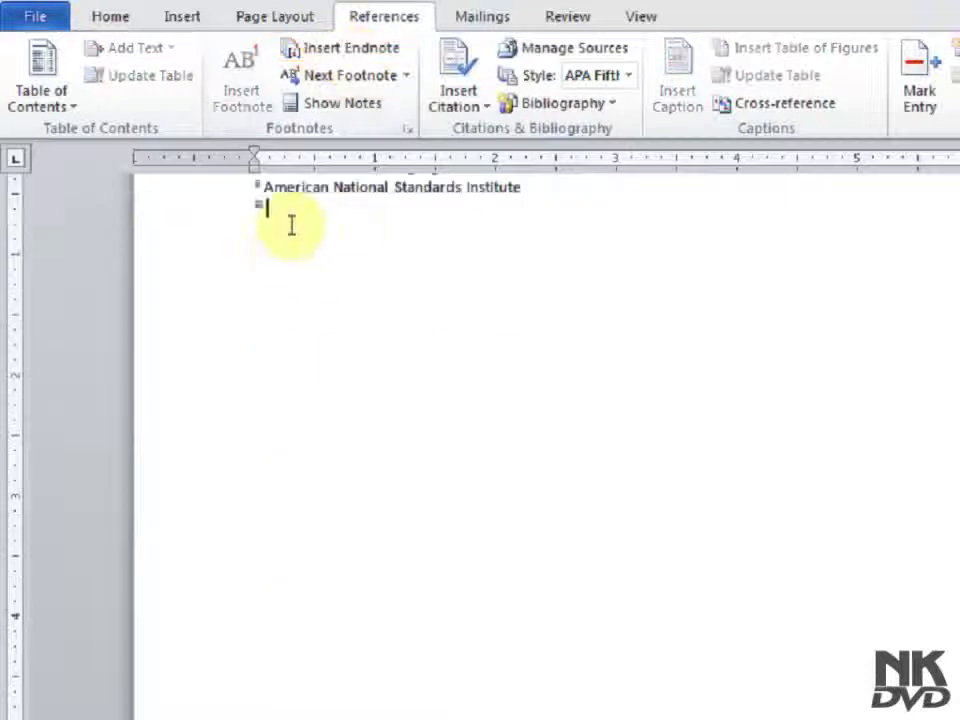
key(ctrl+v)
click(678, 238)
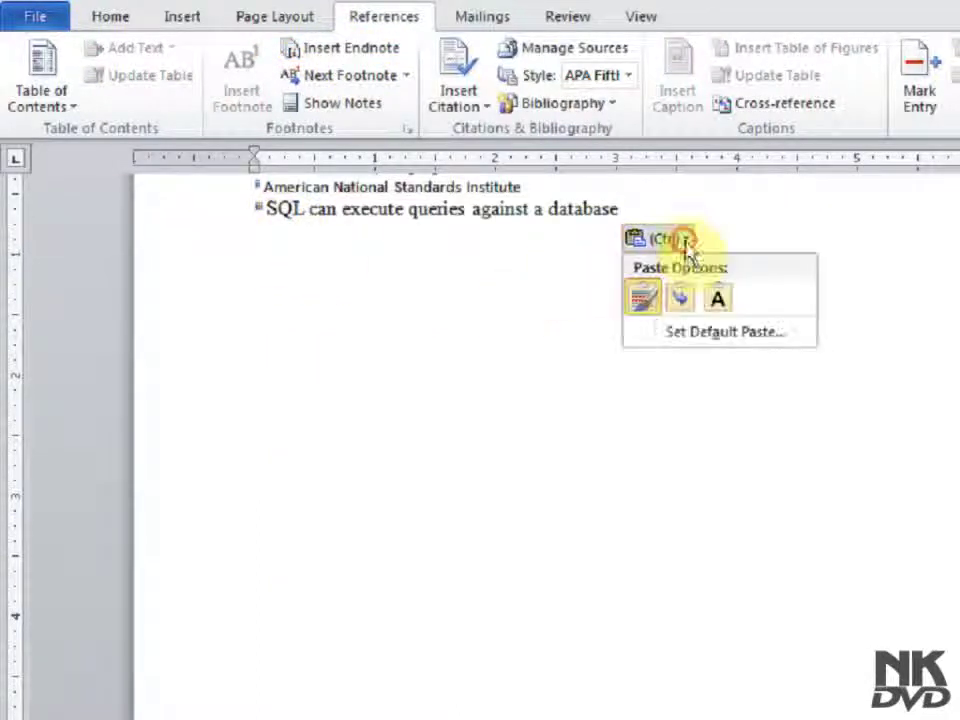
click(715, 297)
click(312, 390)
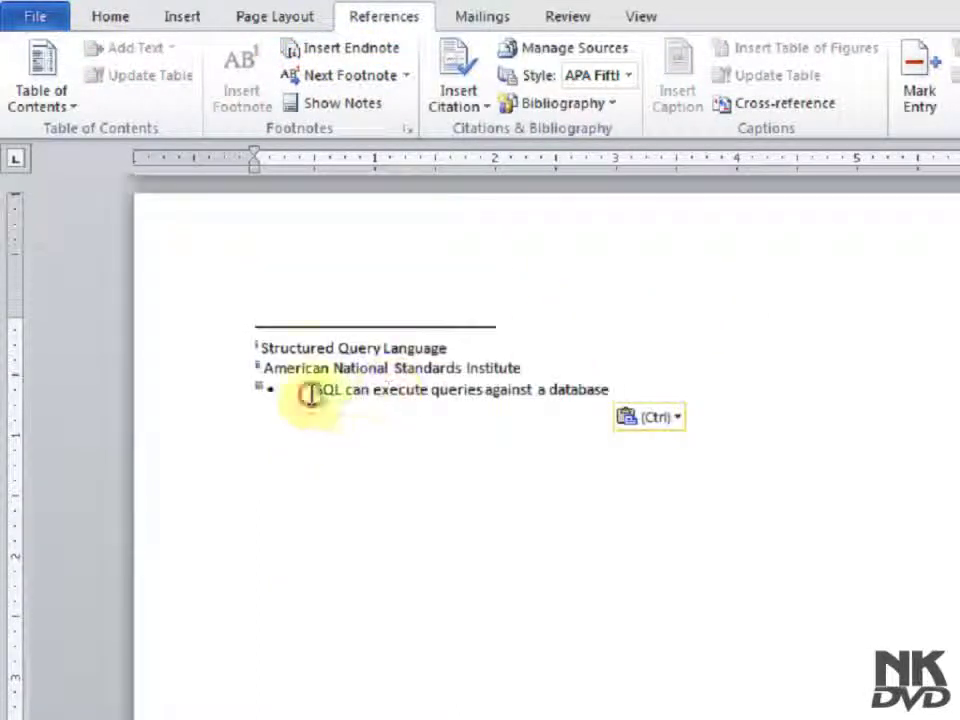
key(BackSpace)
key(BackSpace)
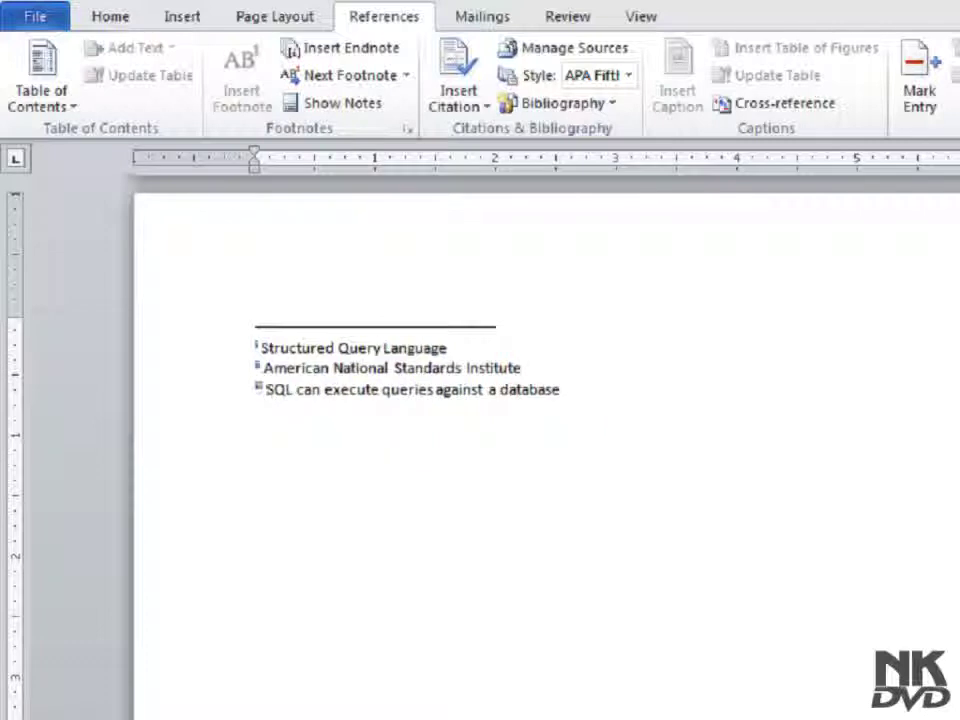
scroll(354, 450, up, 10)
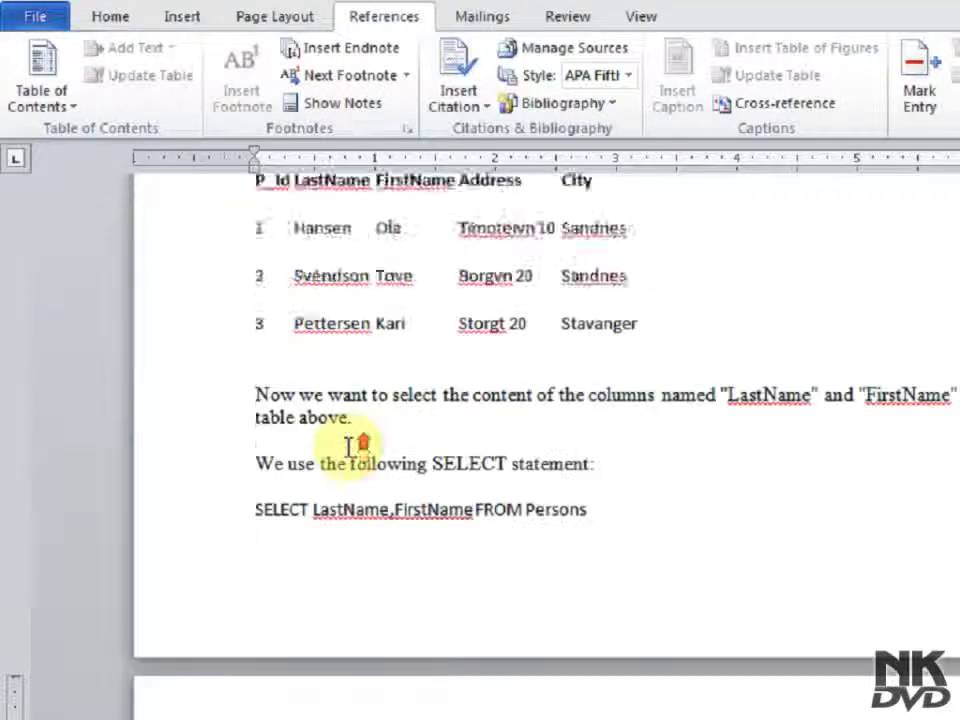
scroll(343, 439, up, 5)
scroll(375, 460, up, 5)
scroll(439, 564, up, 2)
scroll(493, 621, up, 5)
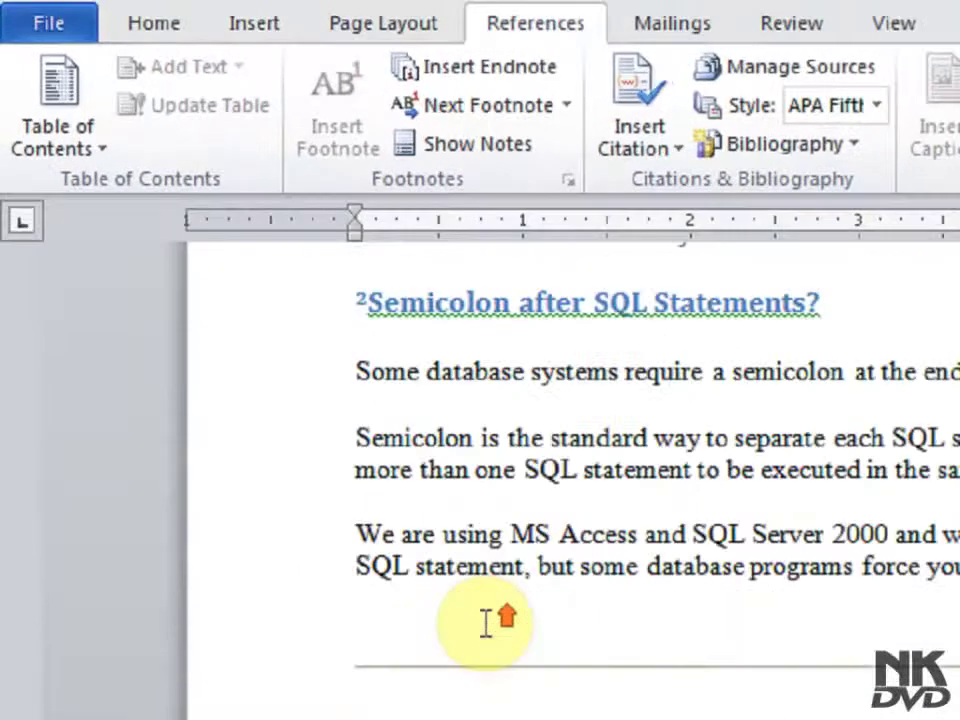
scroll(493, 621, up, 5)
scroll(493, 621, up, 5)
scroll(493, 621, up, 3)
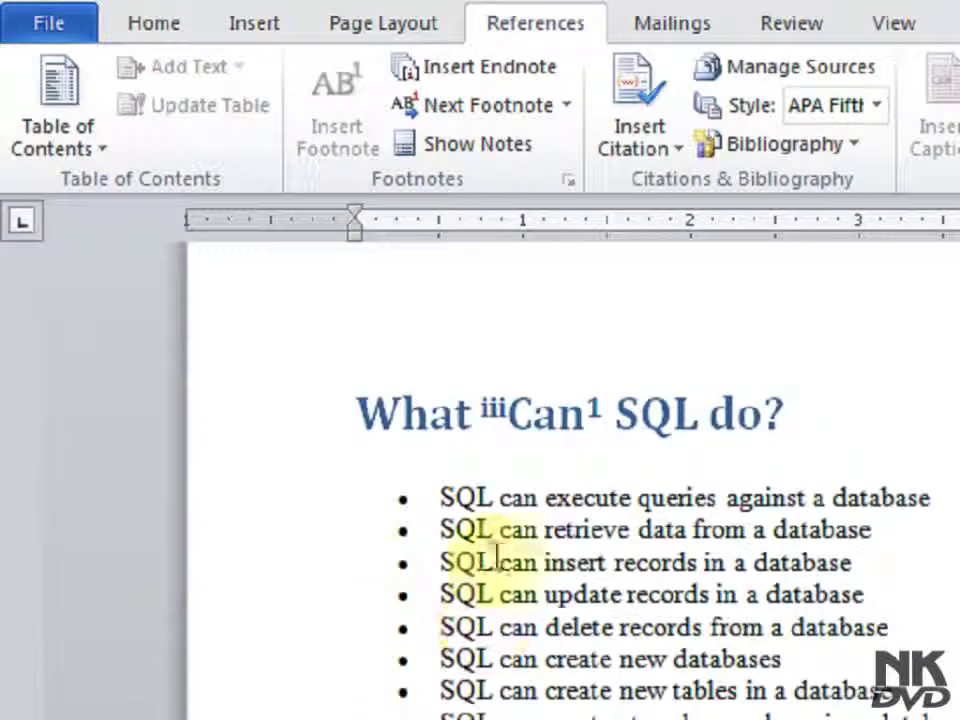
mouse_move(495, 400)
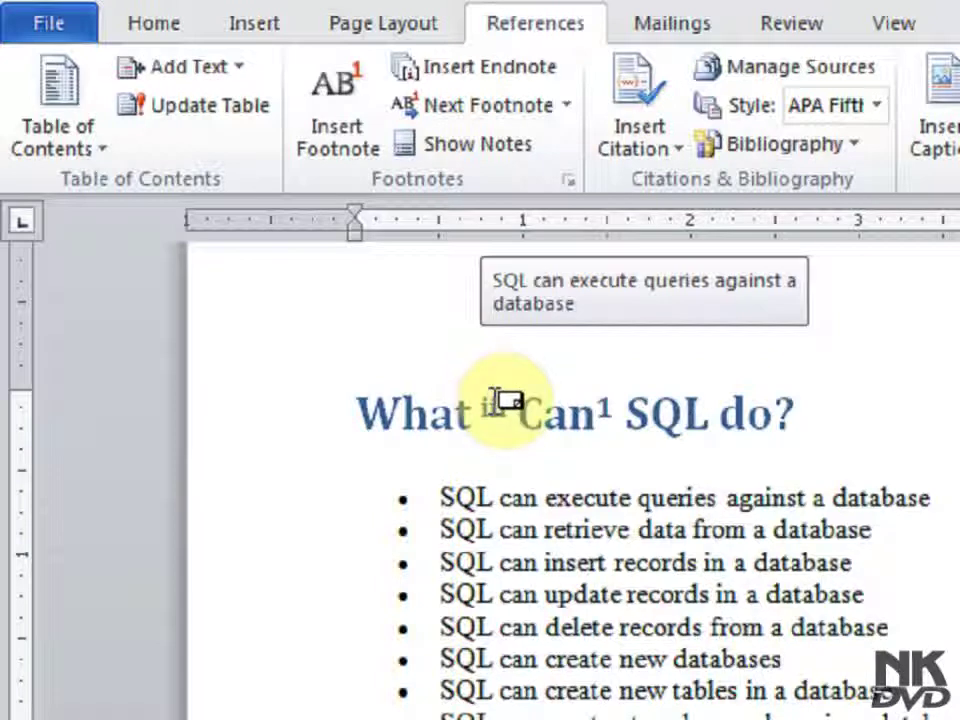
mouse_move(620, 412)
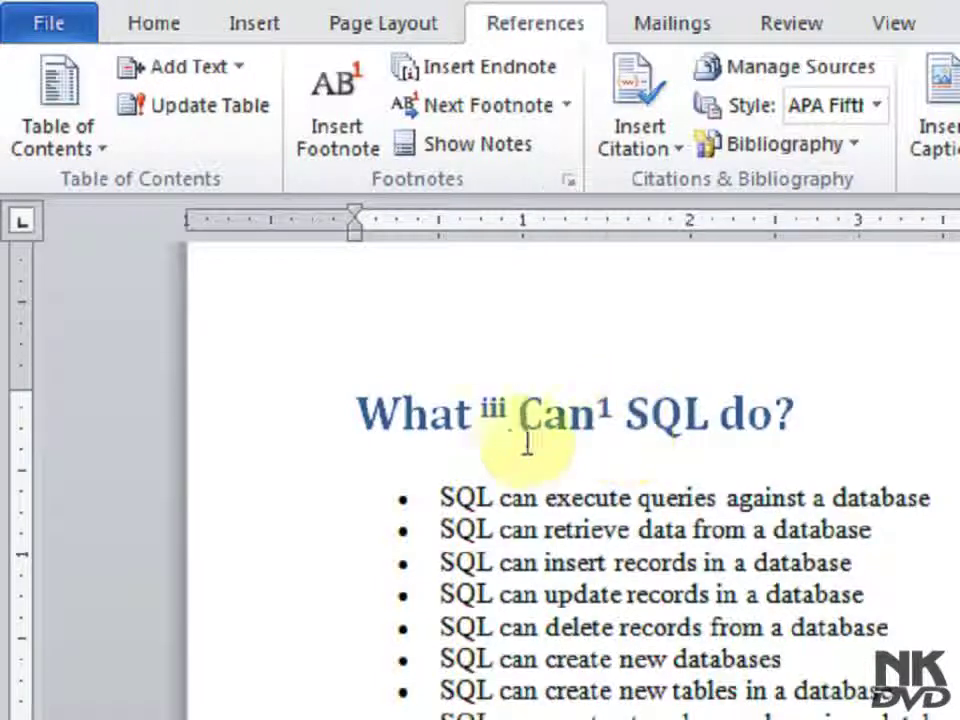
mouse_move(500, 425)
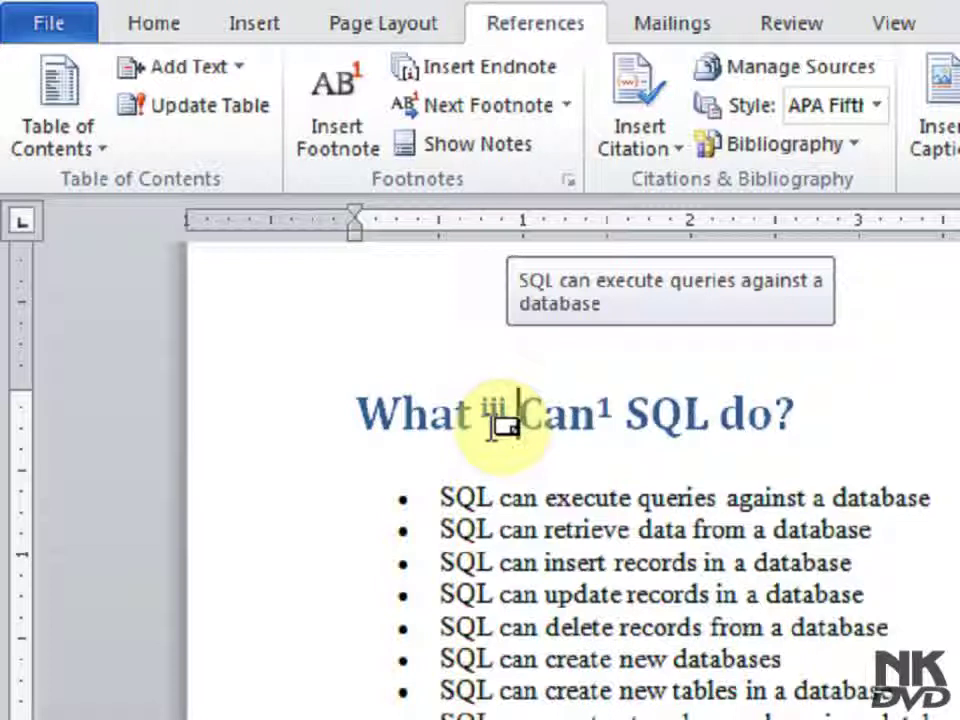
scroll(500, 425, down, 3)
scroll(500, 425, down, 3)
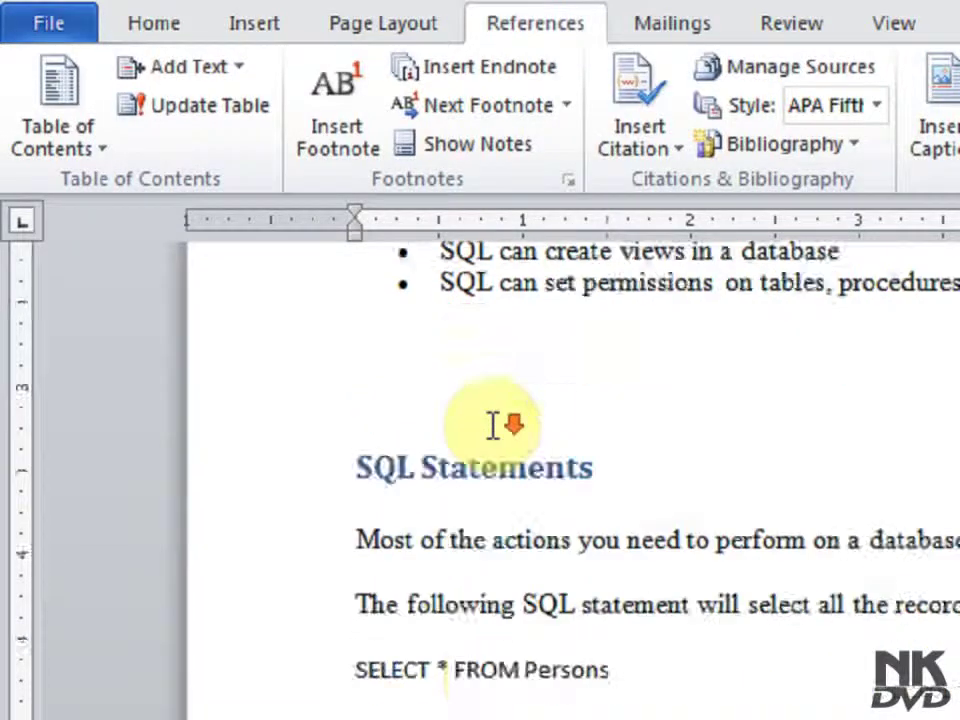
scroll(495, 425, down, 2)
scroll(493, 425, down, 2)
scroll(493, 425, down, 3)
scroll(495, 424, down, 2)
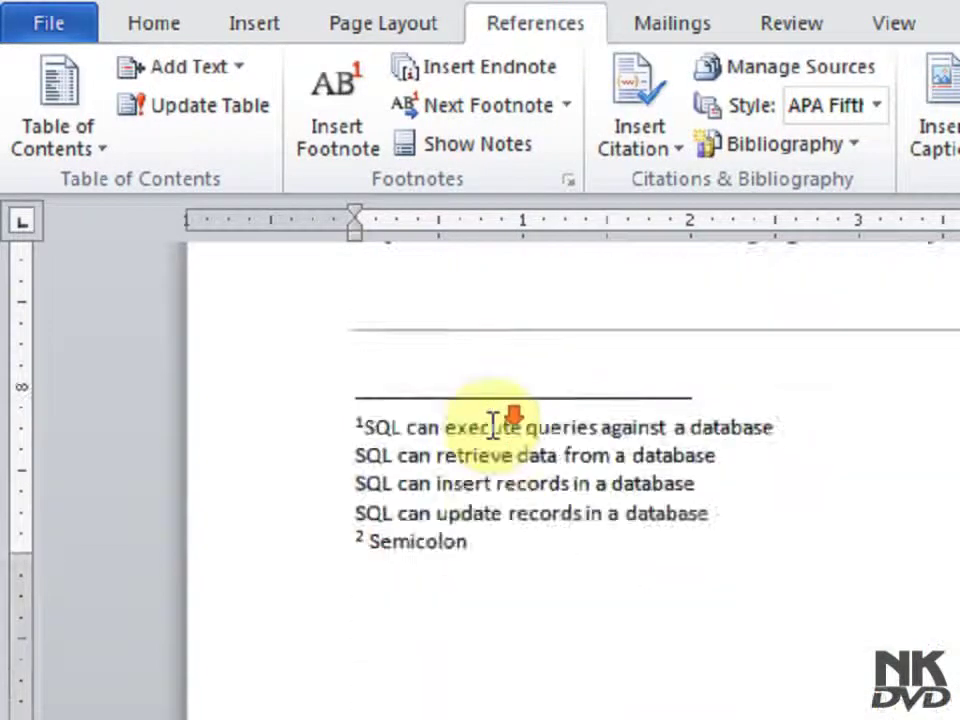
scroll(494, 424, down, 2)
scroll(485, 432, down, 2)
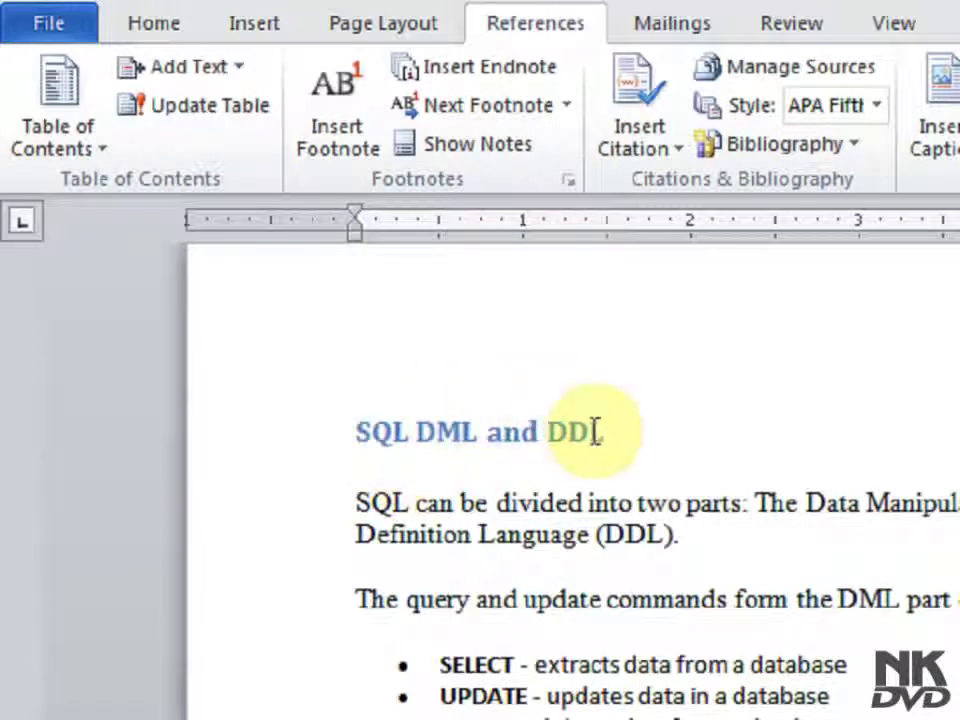
click(355, 425)
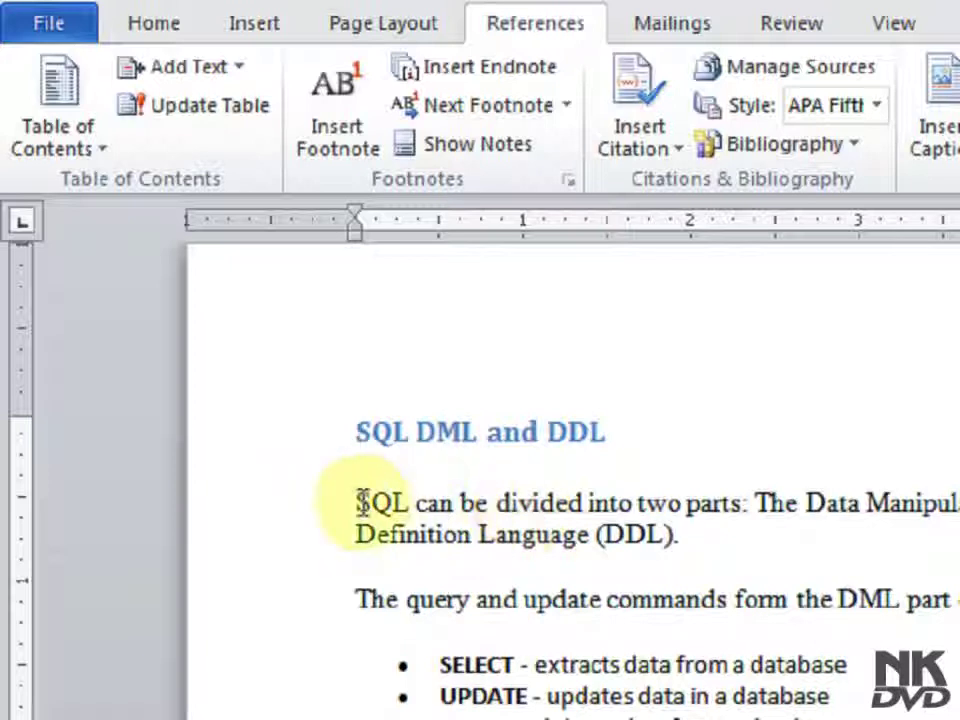
Copy 'SQL can be divided into two parts' and paste it as plain text into a new endnote on the 'SQL DML and DDL' heading.
drag(359, 501, 712, 503)
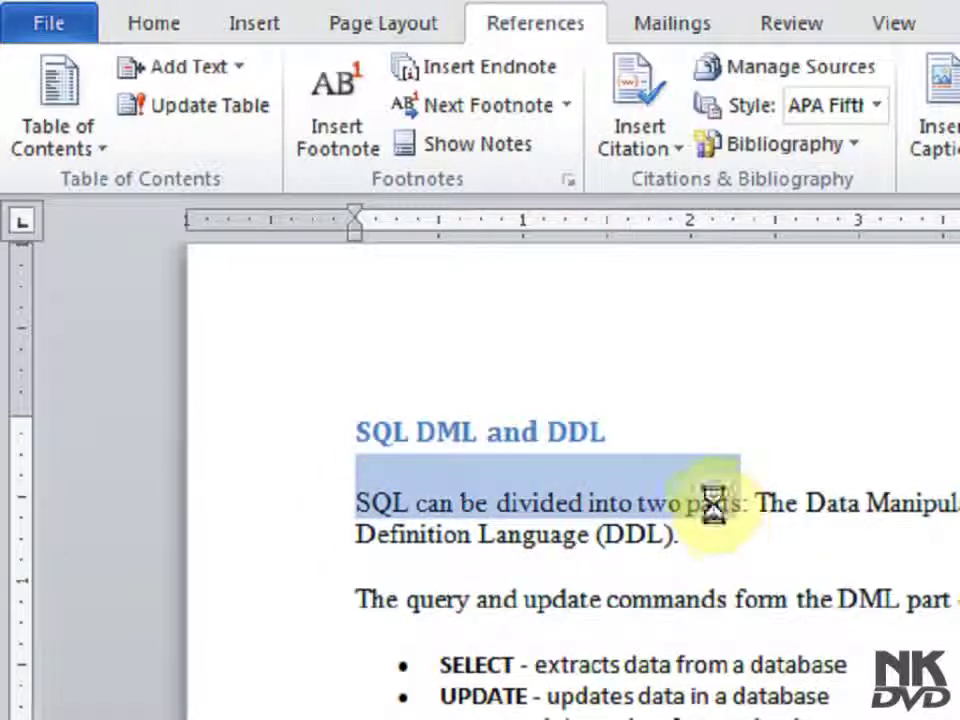
click(356, 430)
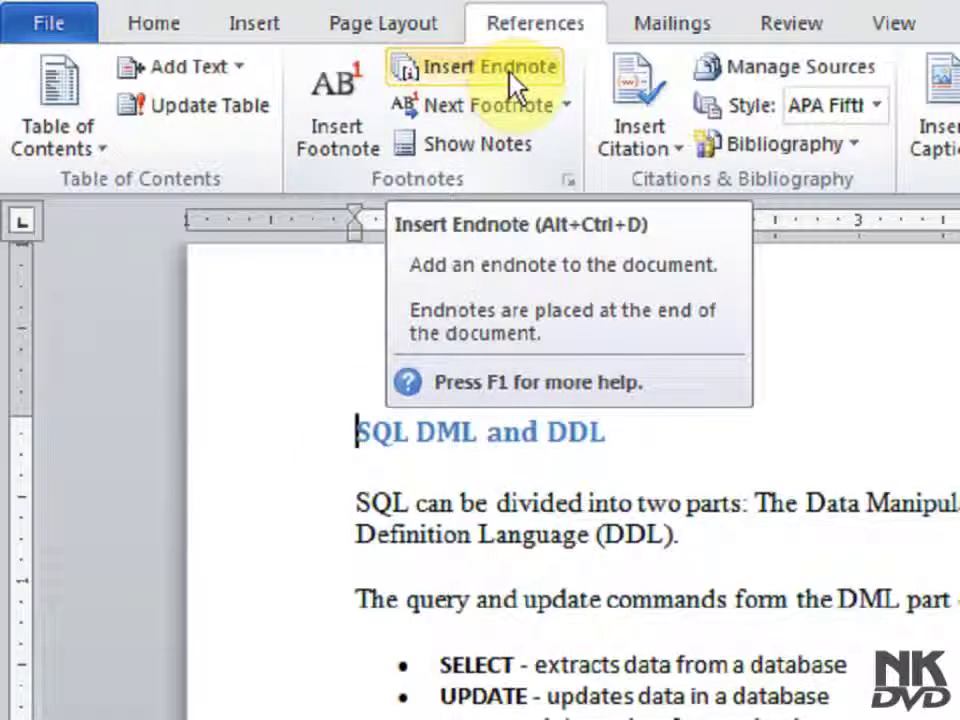
click(512, 80)
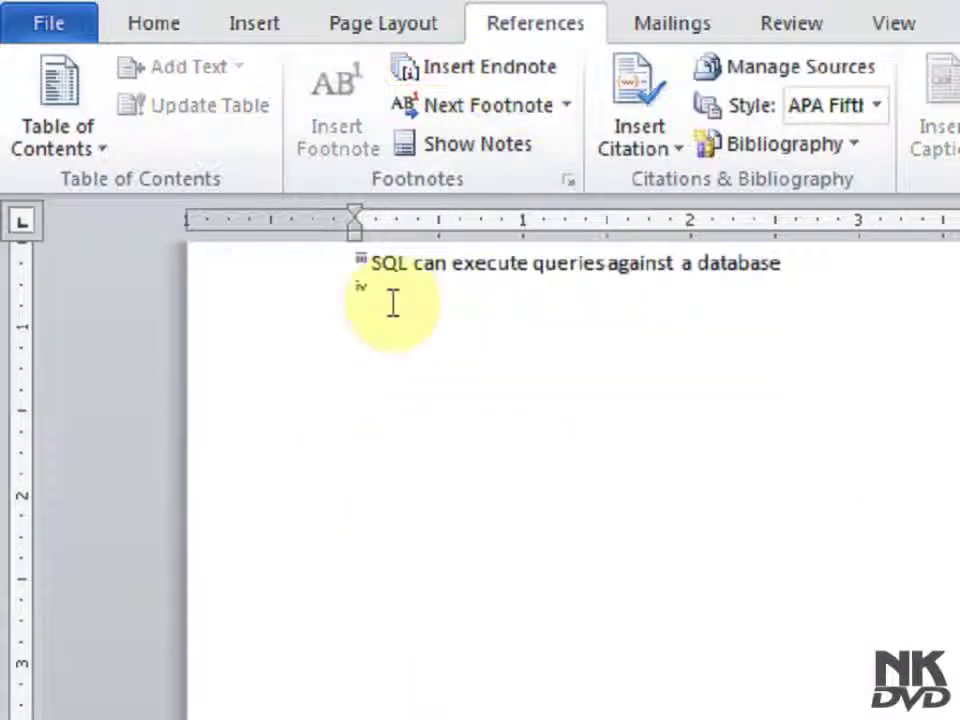
text(SQL can be divided into two parts)
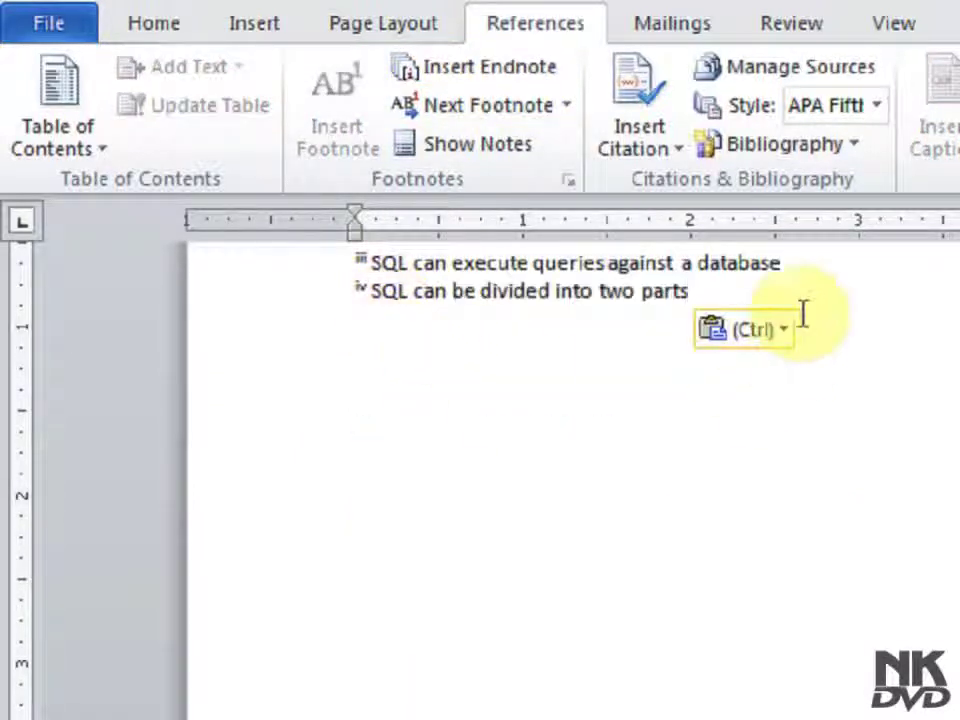
click(780, 331)
click(827, 411)
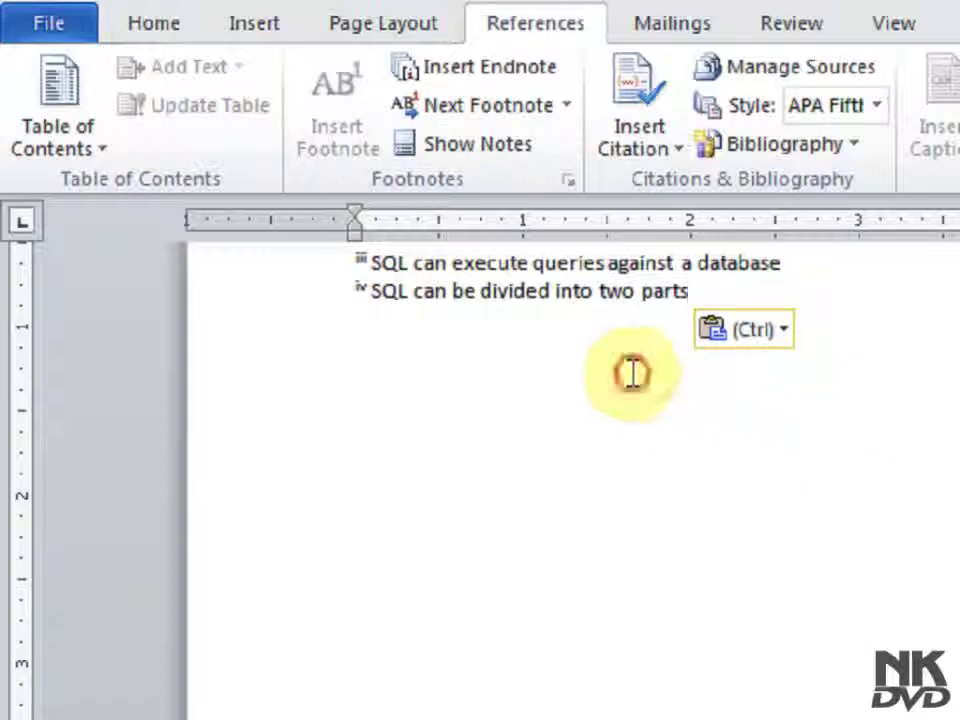
scroll(512, 336, up, 2)
scroll(546, 268, up, 3)
scroll(525, 328, up, 8)
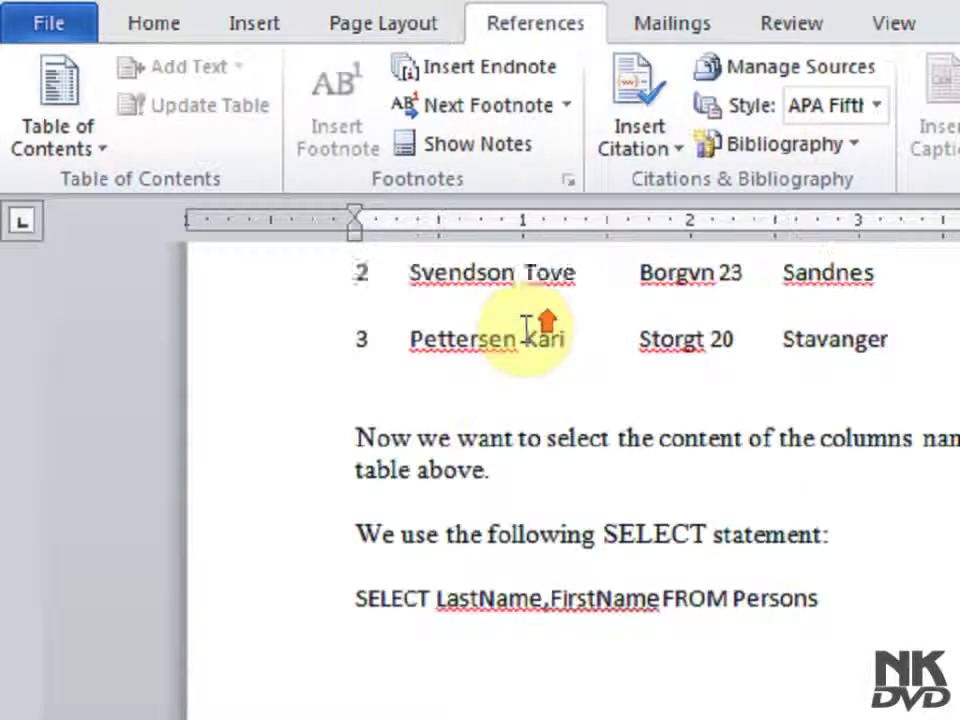
scroll(526, 328, up, 4)
scroll(526, 328, up, 2)
scroll(526, 328, up, 1)
scroll(526, 330, up, 2)
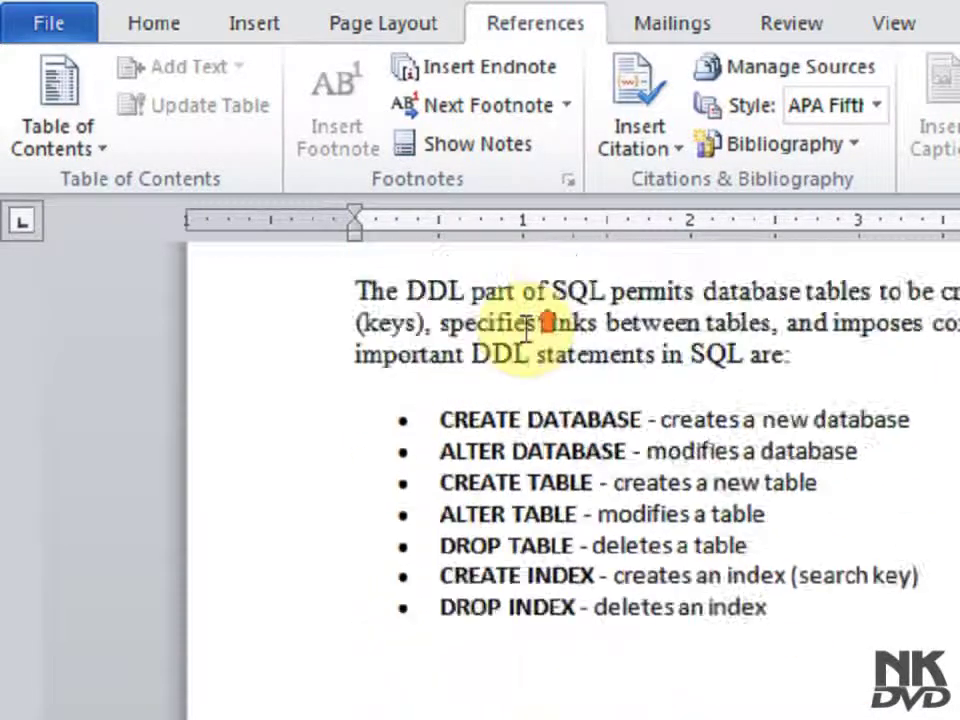
scroll(526, 328, up, 3)
scroll(526, 330, up, 2)
scroll(527, 332, up, 2)
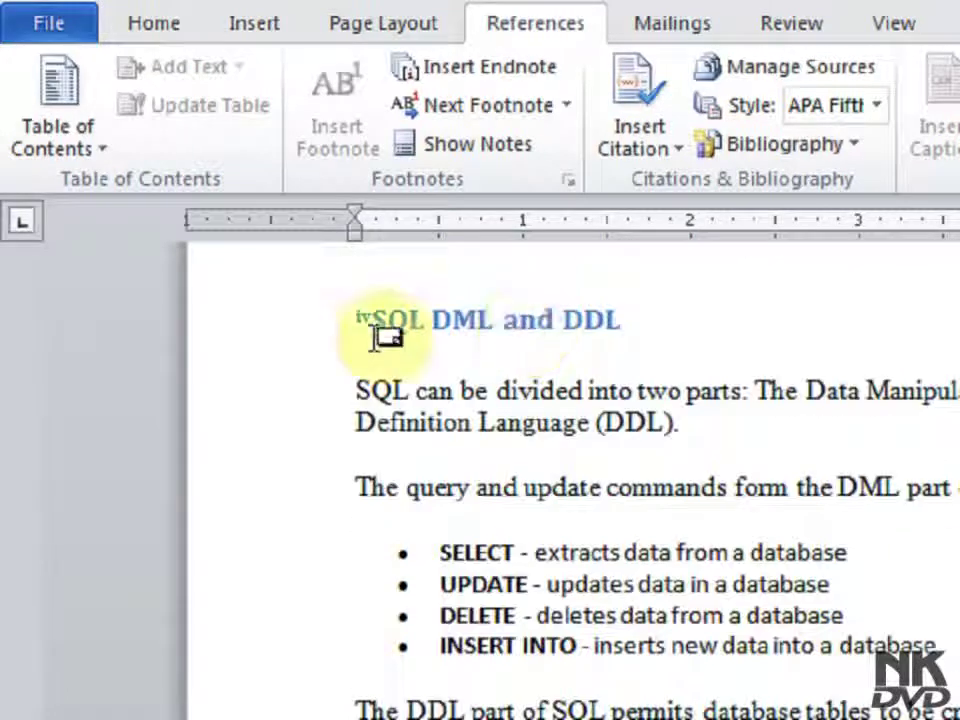
mouse_move(370, 336)
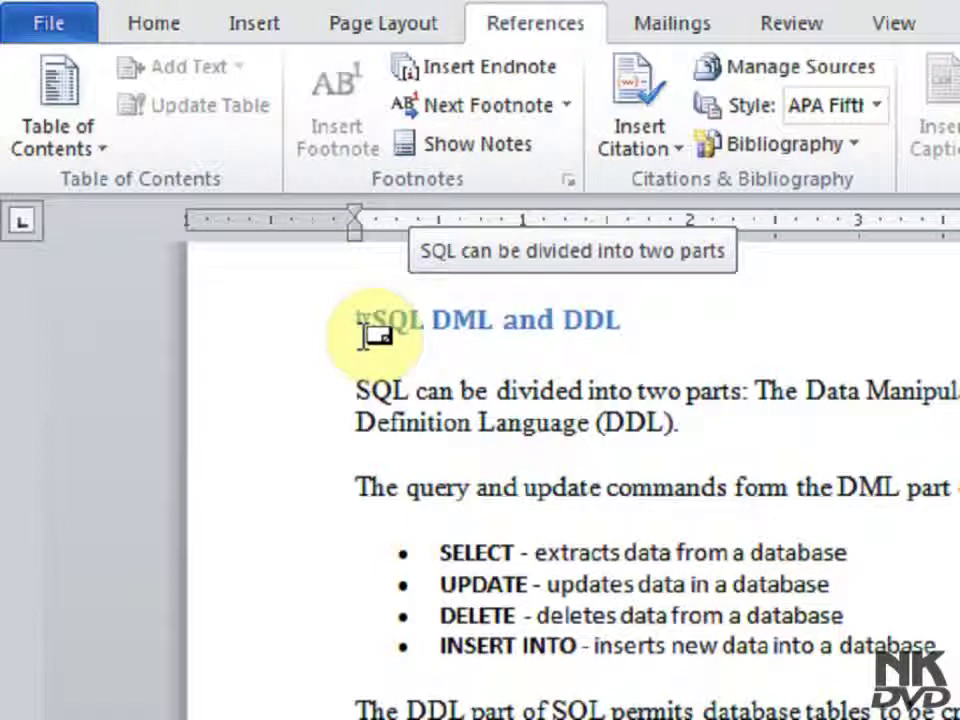
double_click(360, 322)
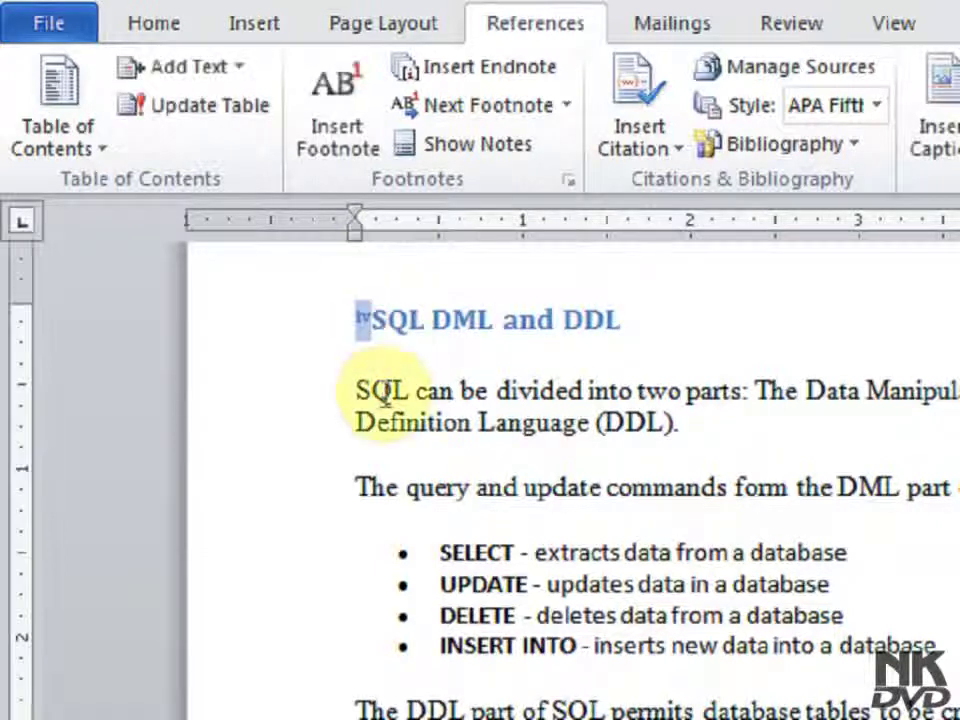
Delete endnote iv, then return to the start of the 'What is SQL?' heading.
key(Delete)
scroll(385, 420, down, 15)
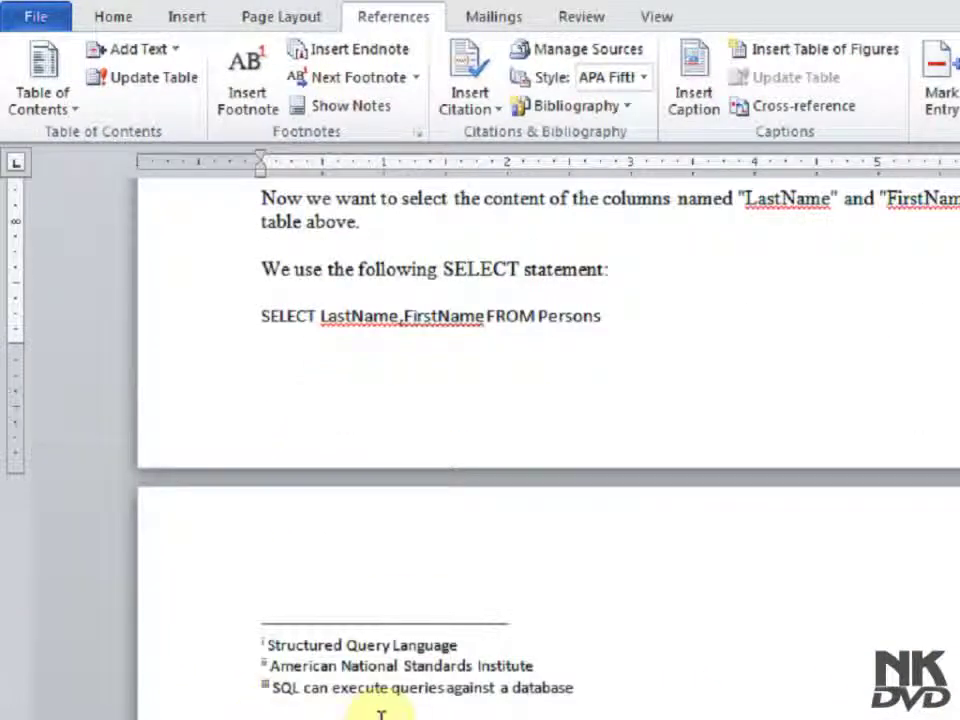
scroll(390, 640, up, 1)
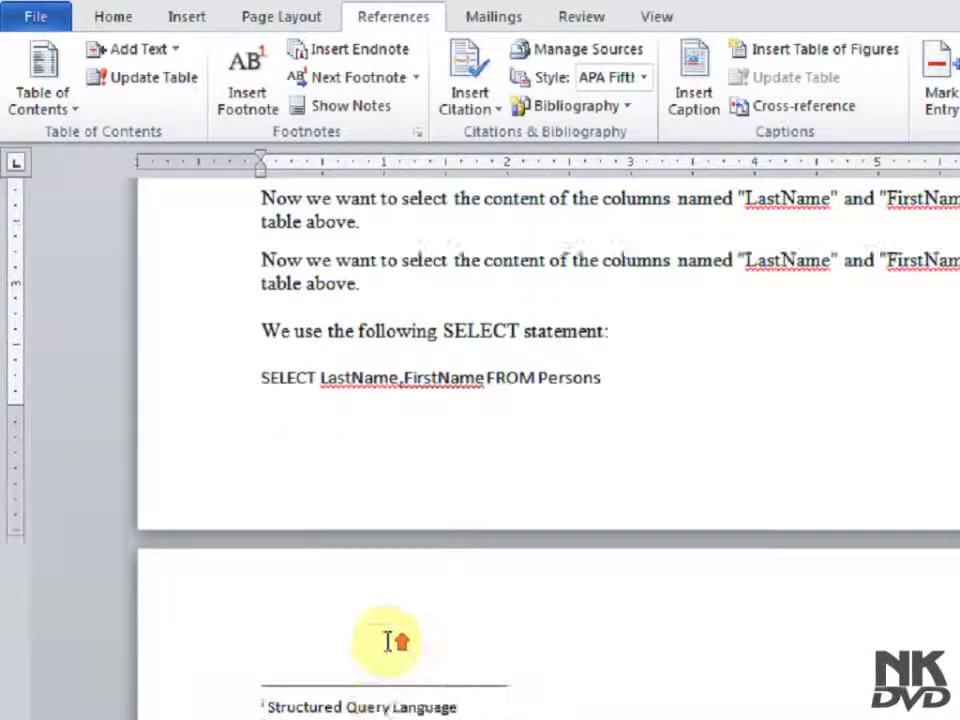
scroll(392, 638, up, 6)
scroll(394, 640, up, 10)
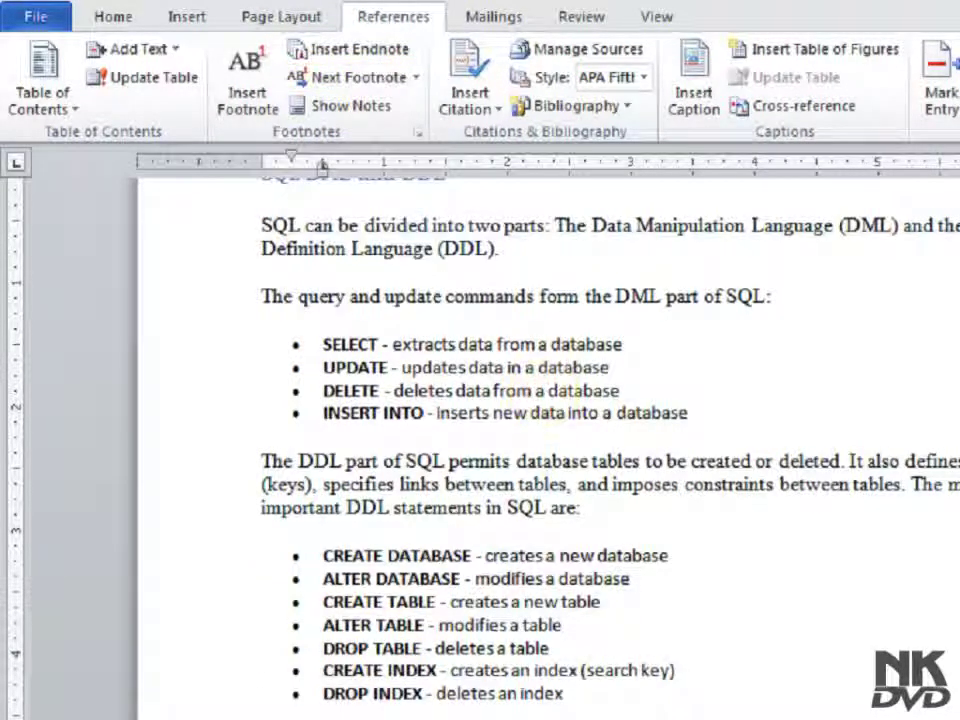
scroll(533, 390, up, 2)
scroll(533, 390, up, 10)
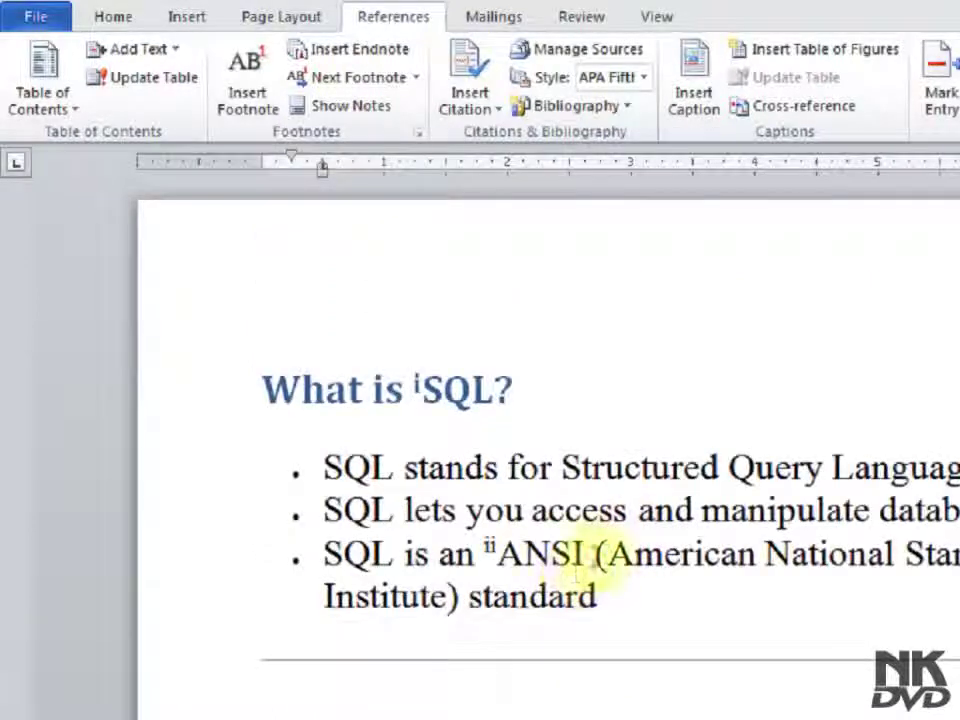
click(251, 377)
click(260, 383)
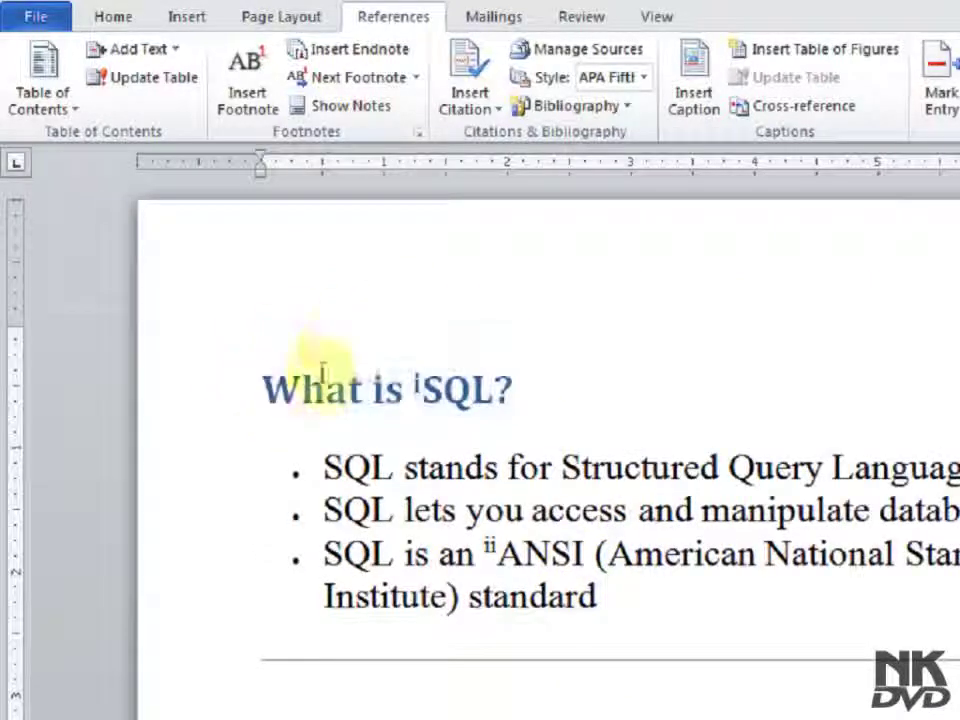
Step through the footnote references with Next Footnote, then jump to the next endnote.
click(380, 88)
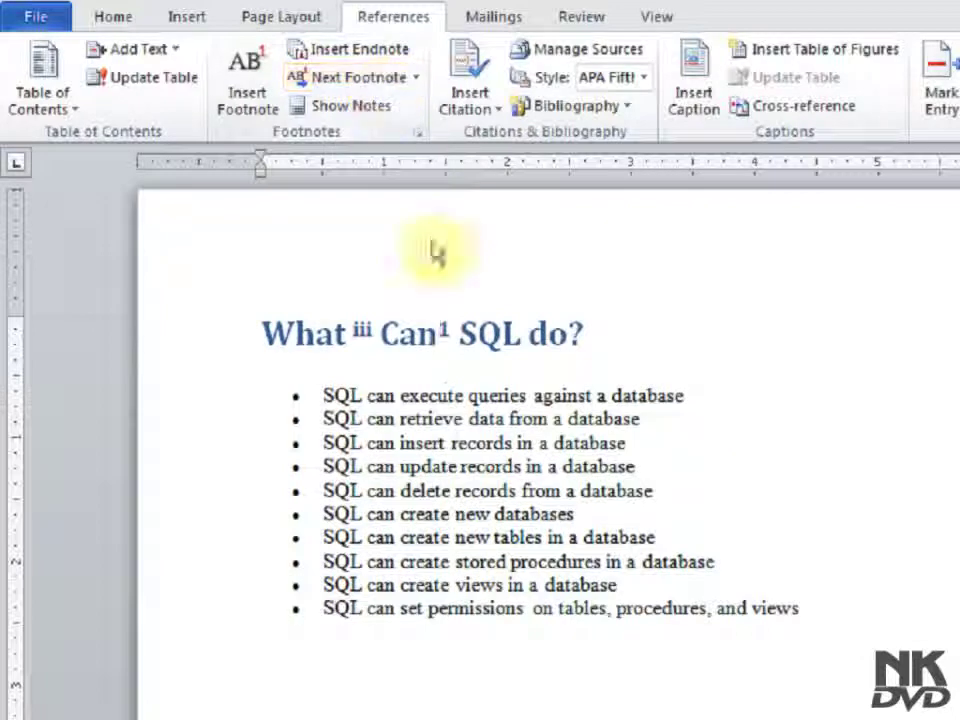
click(355, 85)
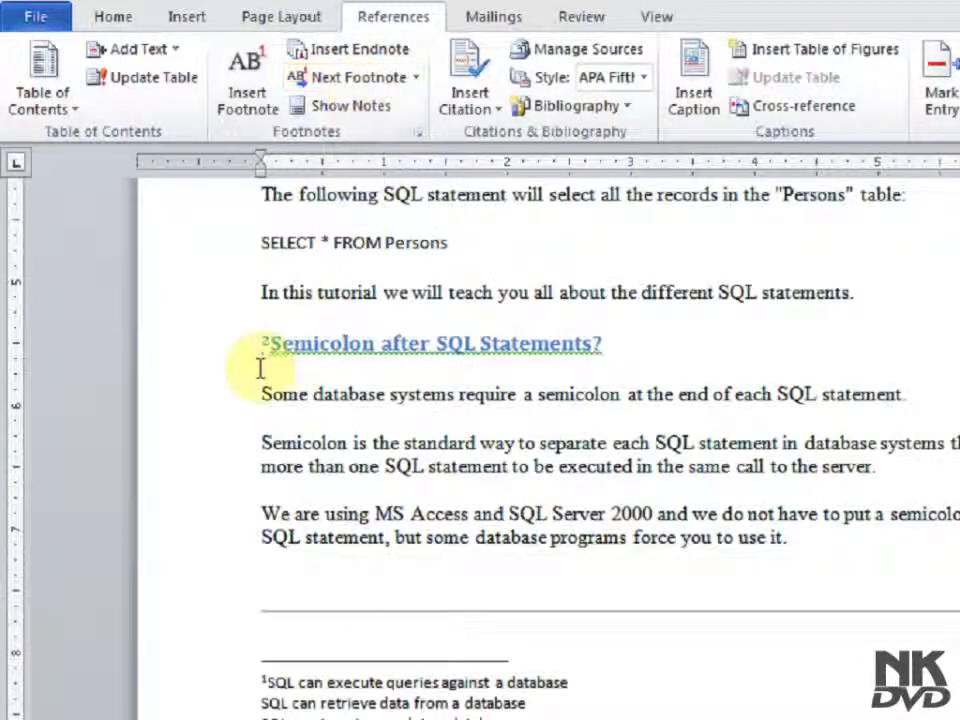
click(370, 88)
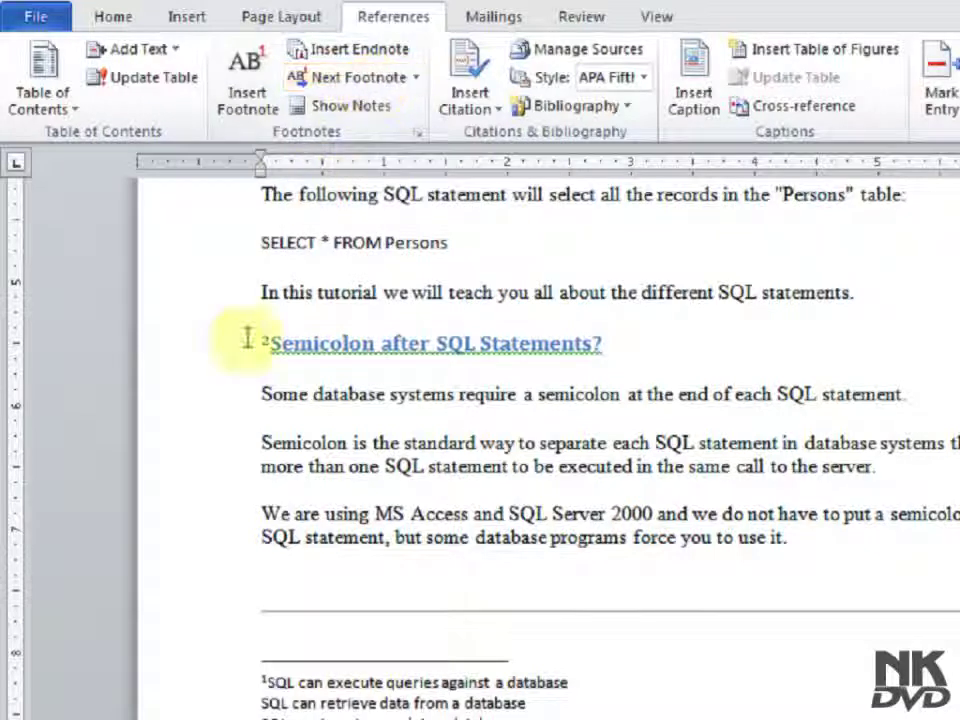
click(414, 86)
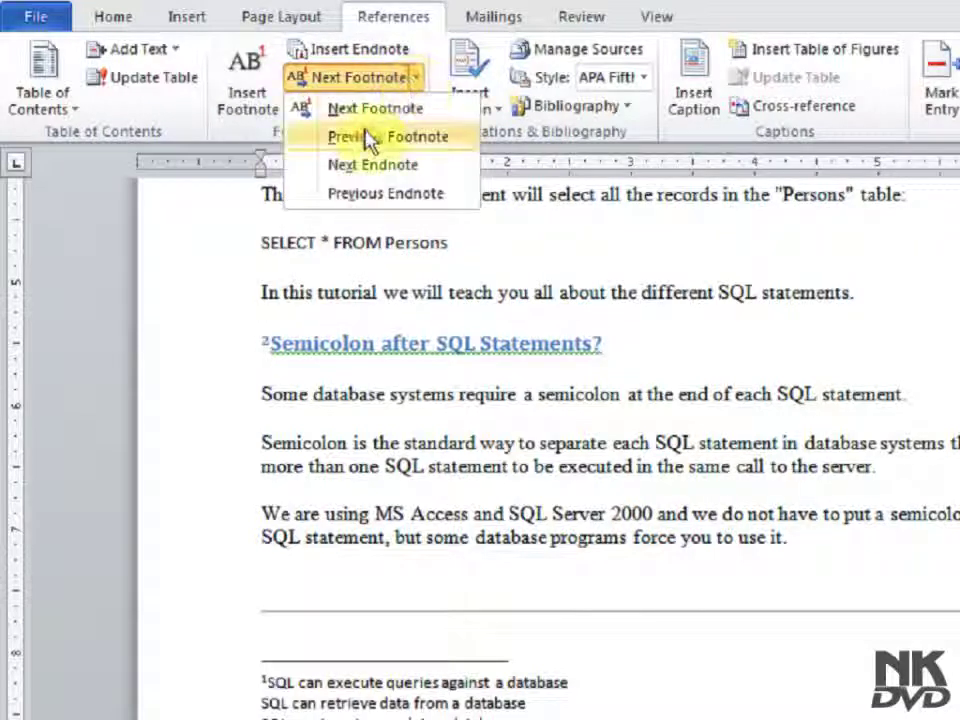
click(416, 84)
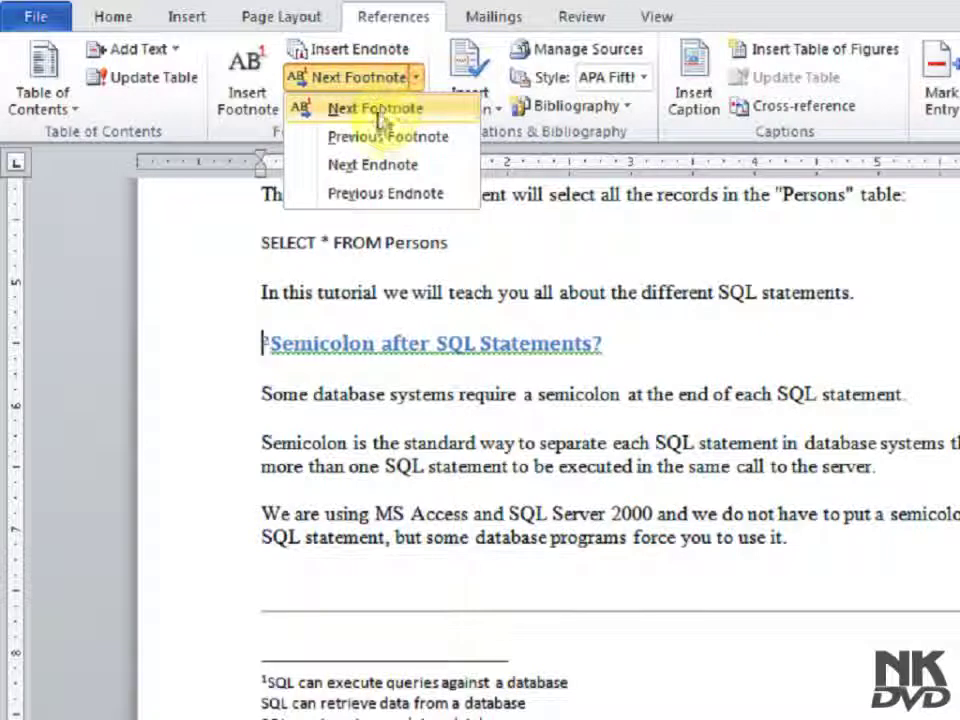
click(368, 180)
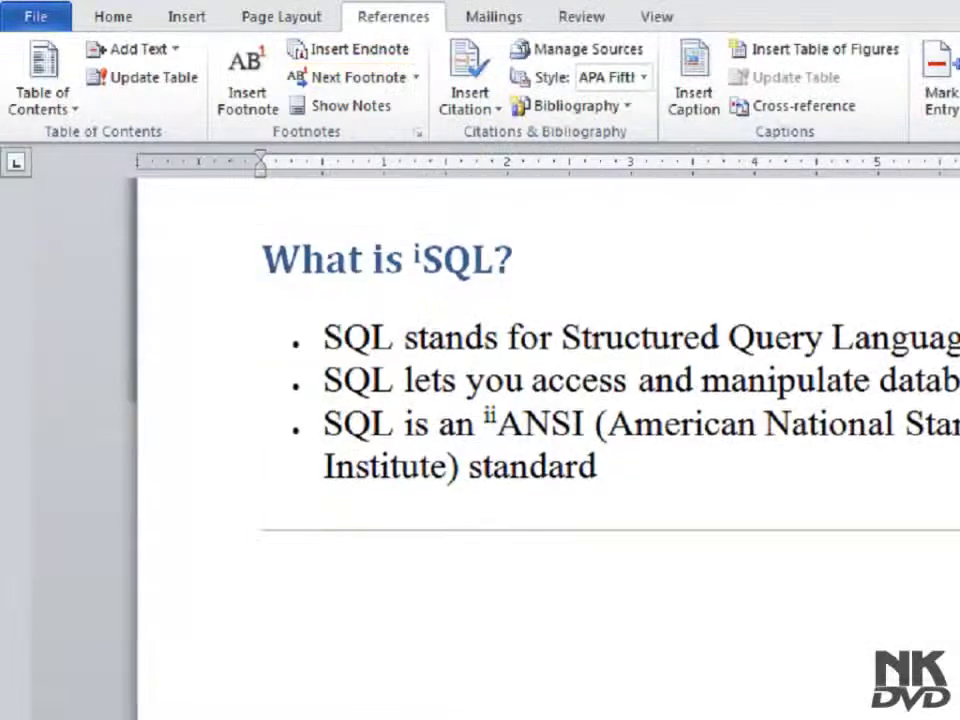
From the 'What is SQL?' heading, step through endnote marks i, ii and iii with Next Endnote.
click(260, 386)
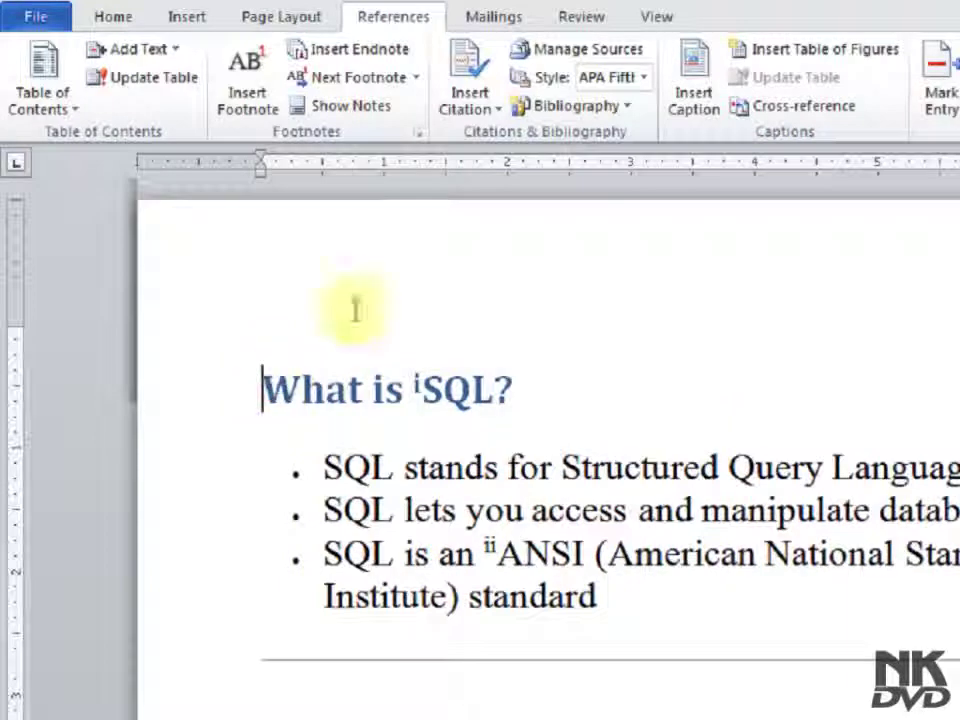
click(413, 80)
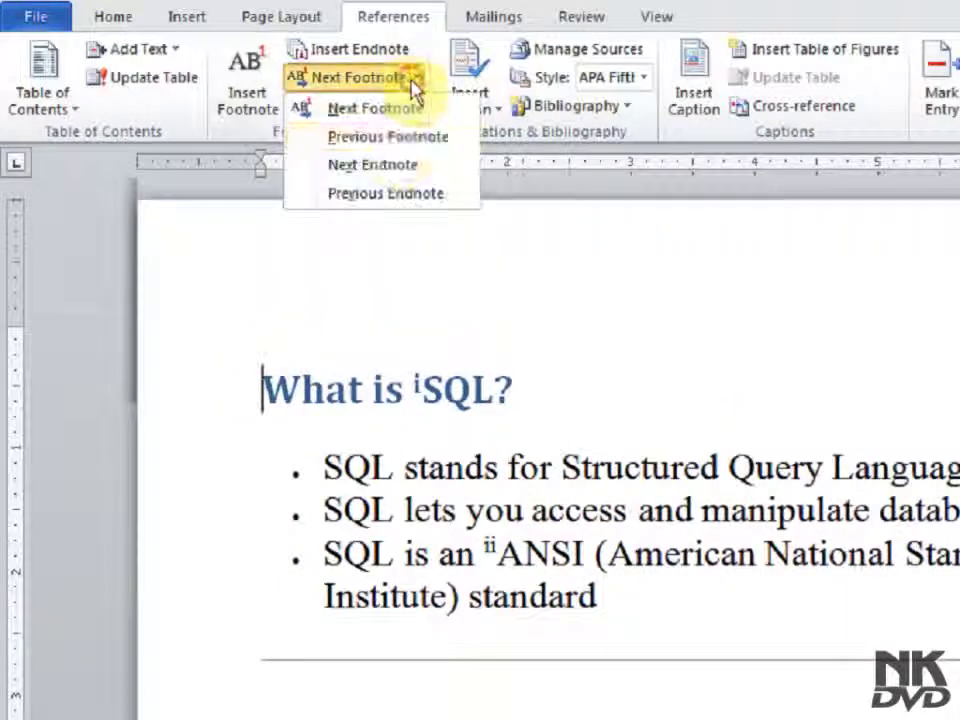
click(370, 168)
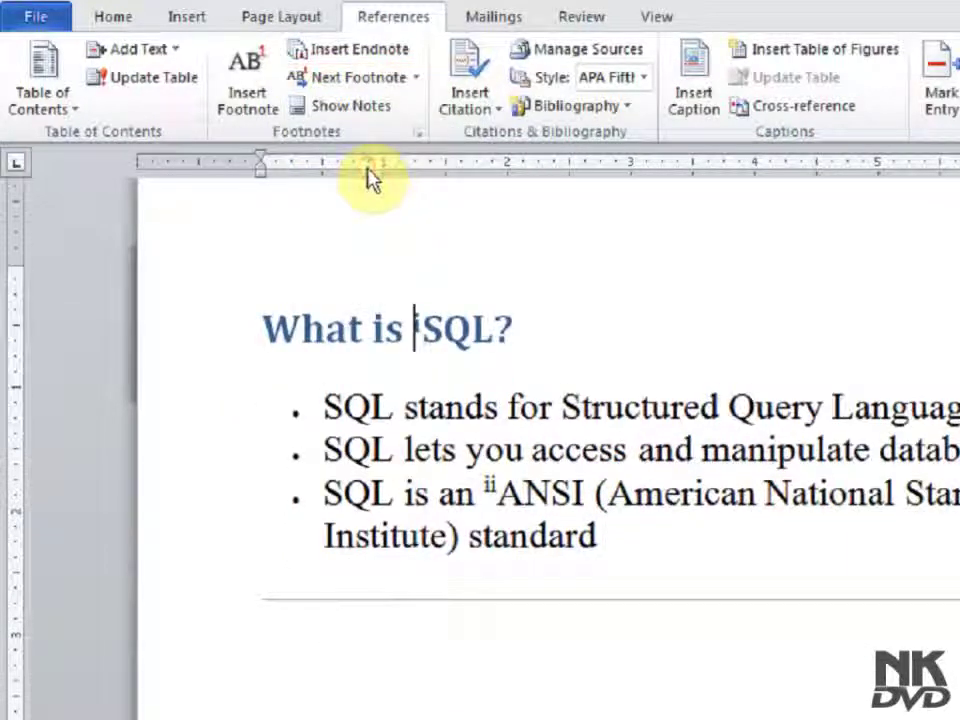
mouse_move(424, 335)
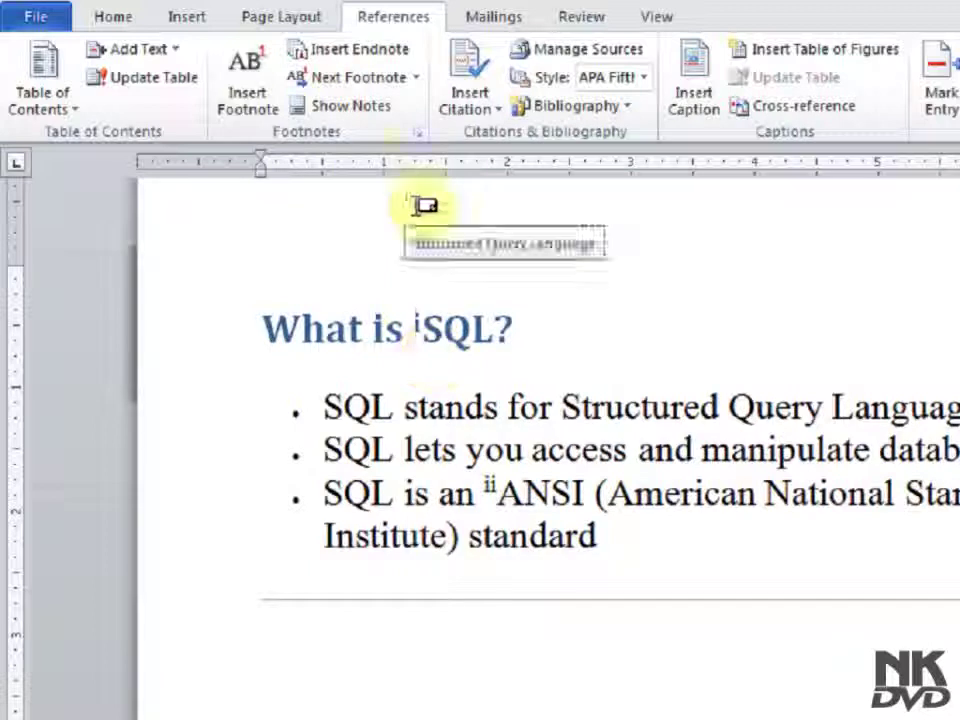
click(415, 78)
click(400, 183)
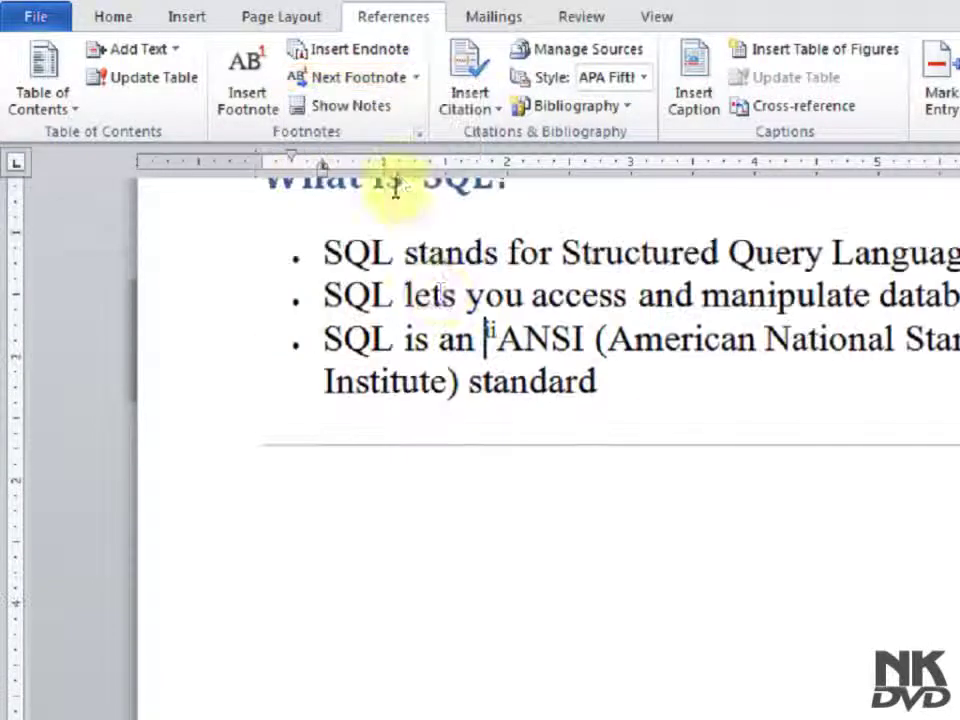
click(415, 78)
click(399, 178)
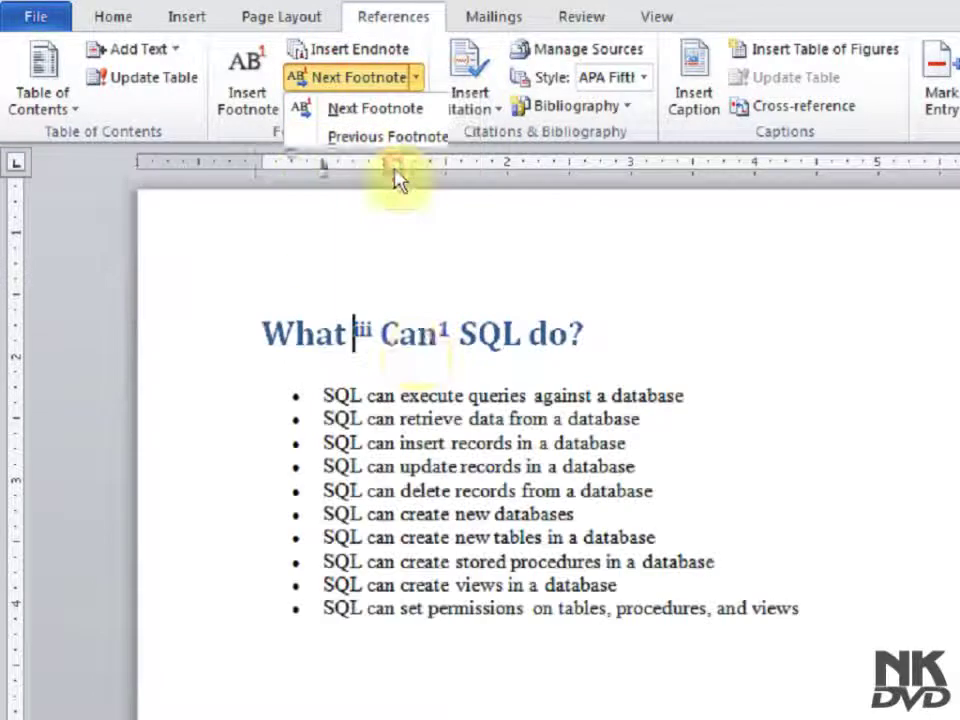
Jump to the next footnote and next endnote, ending on the 'What Can SQL do?' heading.
click(392, 80)
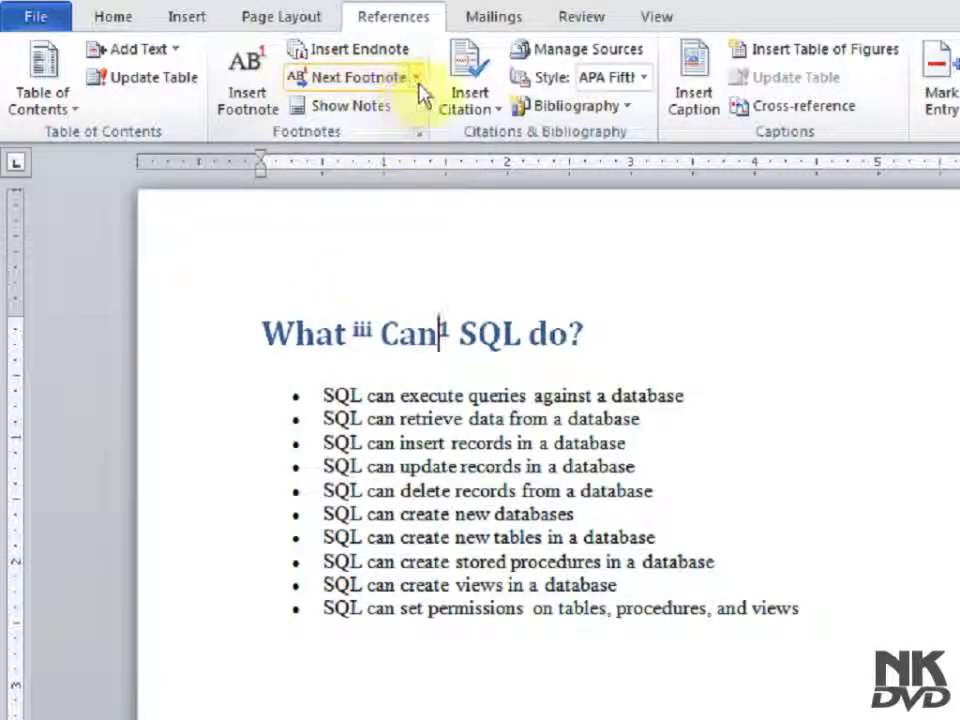
click(416, 77)
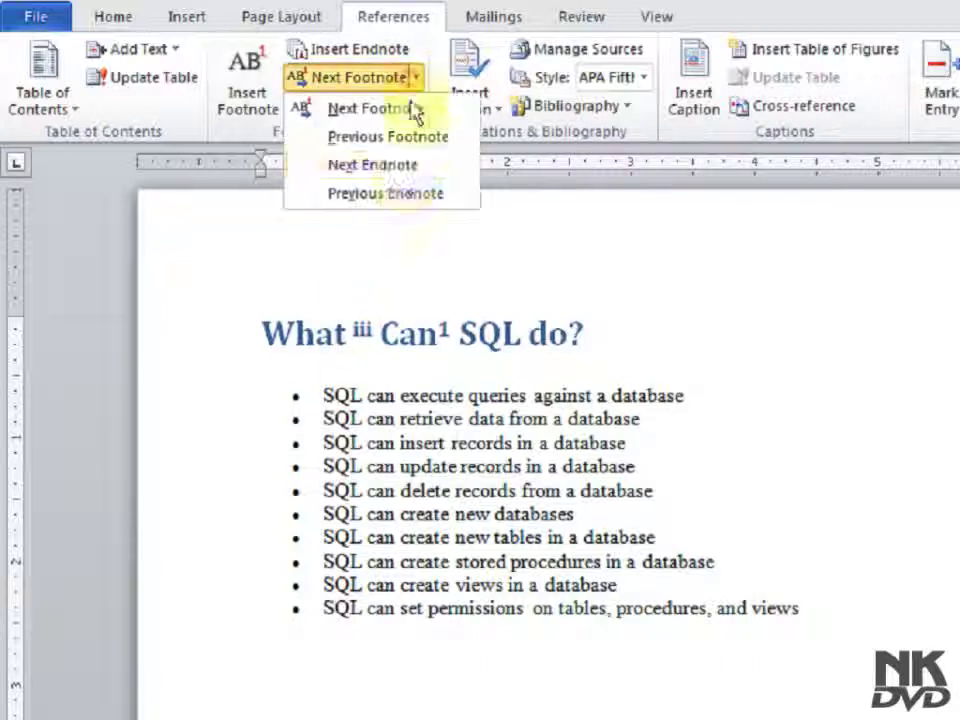
click(399, 166)
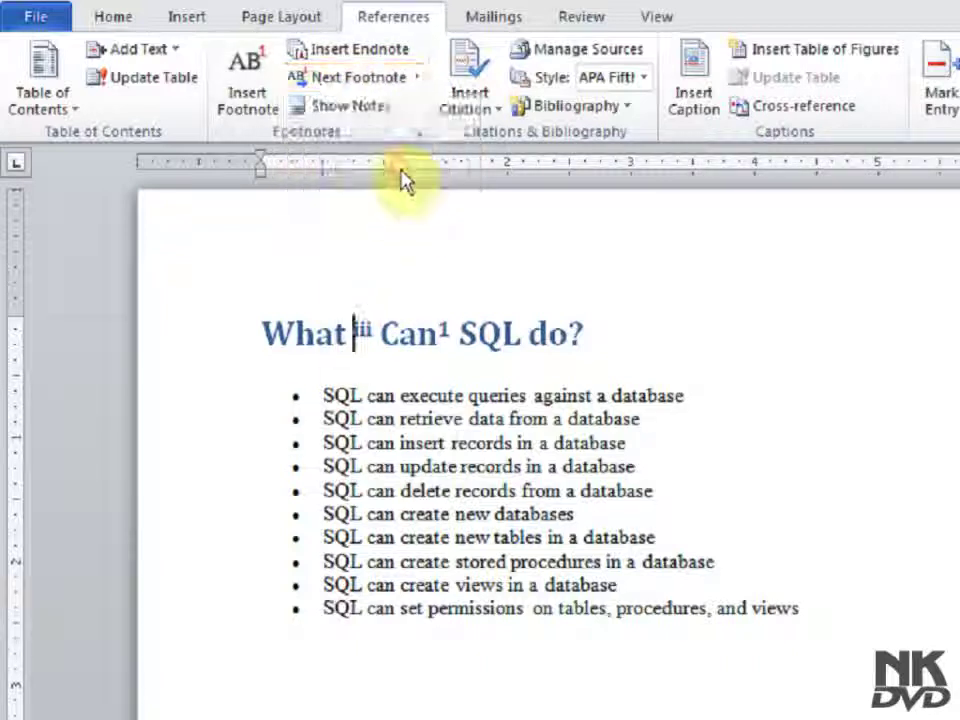
Show the endnote area with Show Notes, then scroll back up to the 'What is SQL?' heading.
click(375, 120)
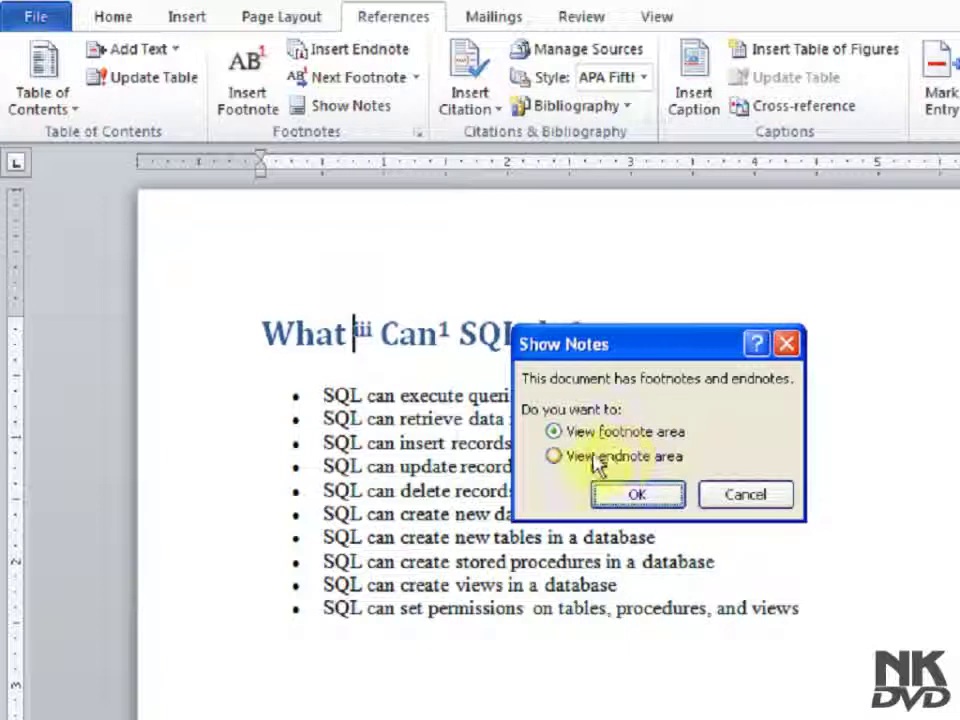
click(576, 462)
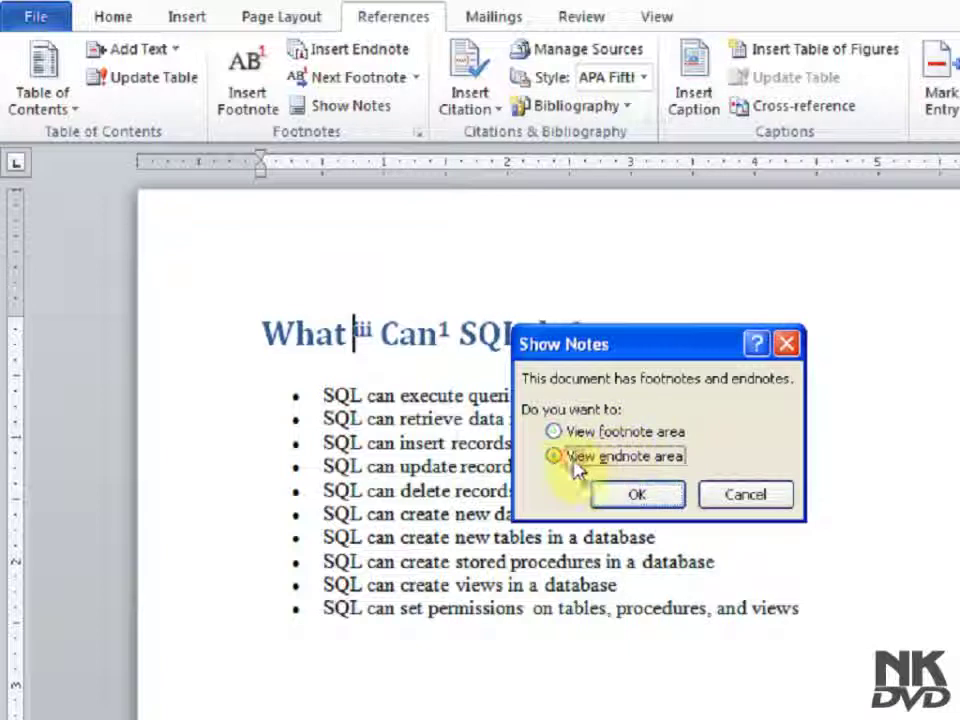
click(634, 503)
scroll(518, 399, up, 3)
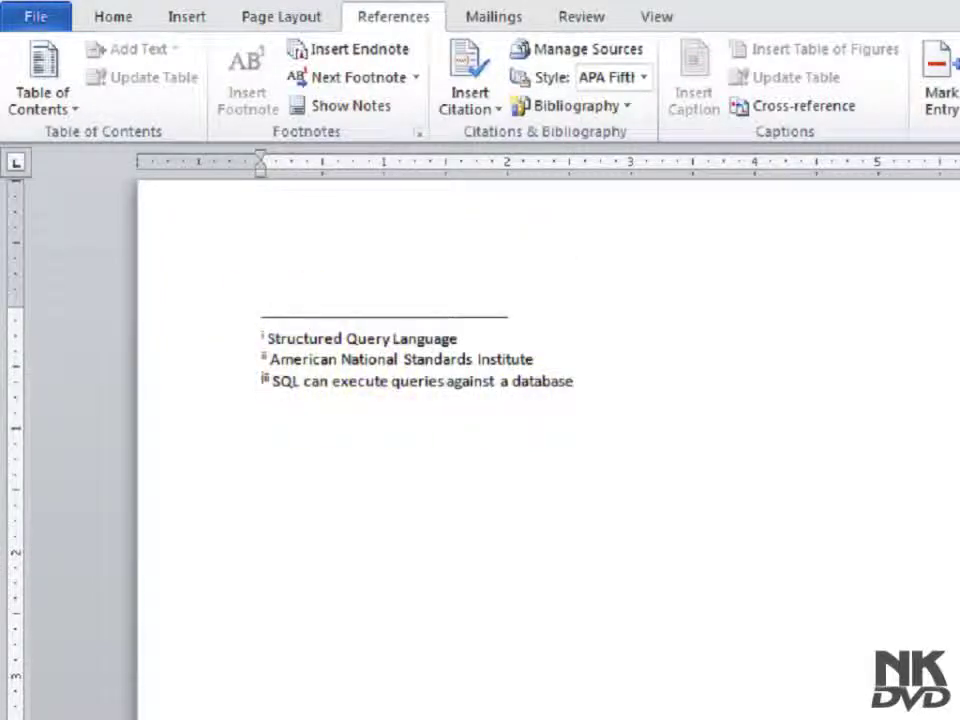
scroll(548, 400, up, 5)
scroll(793, 439, up, 3)
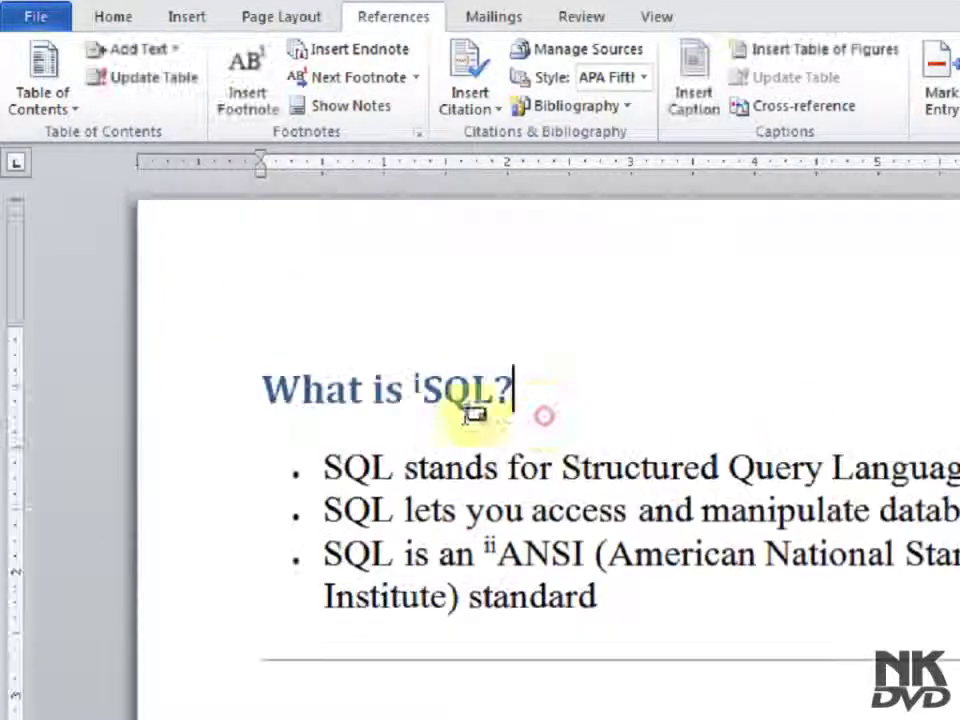
Place the cursor before endnote mark i and display the endnote area listing endnotes i–iii.
drag(476, 412, 432, 396)
mouse_move(428, 393)
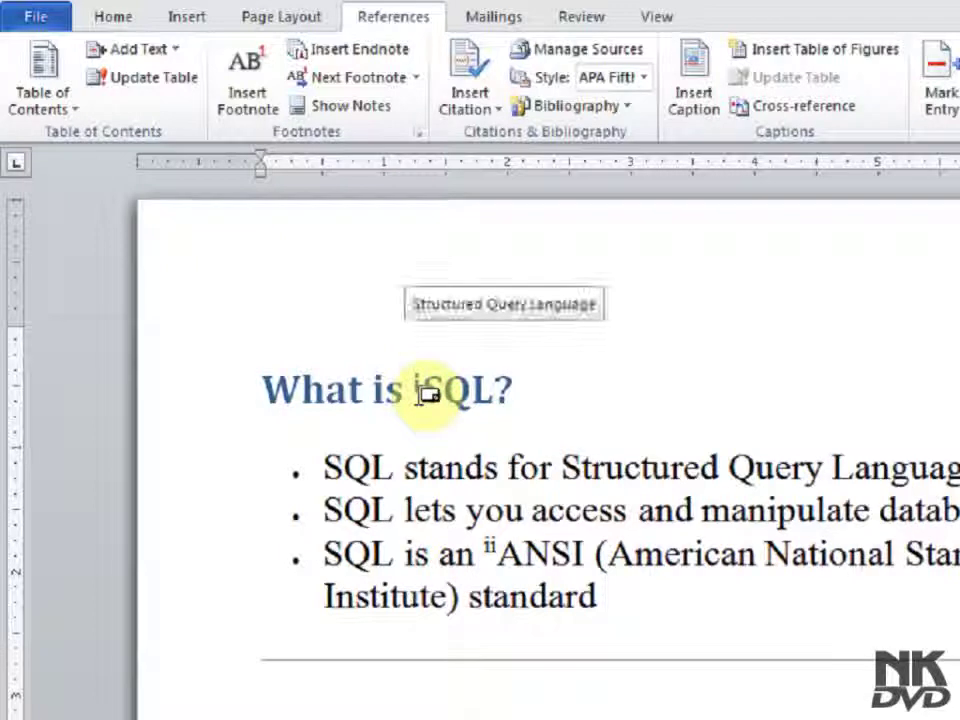
drag(428, 393, 428, 393)
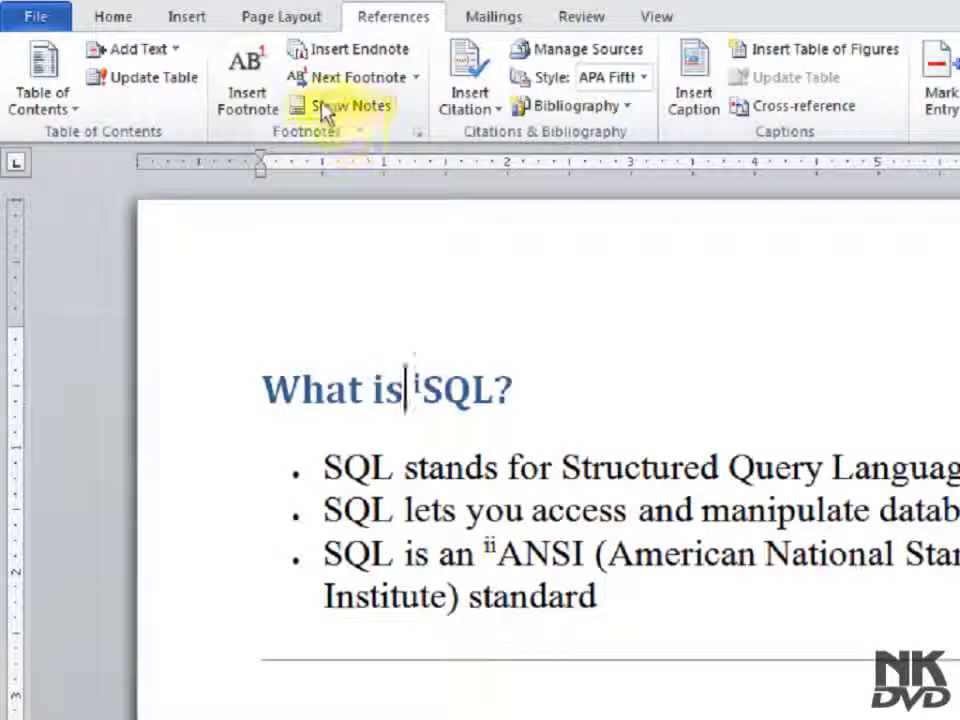
click(352, 108)
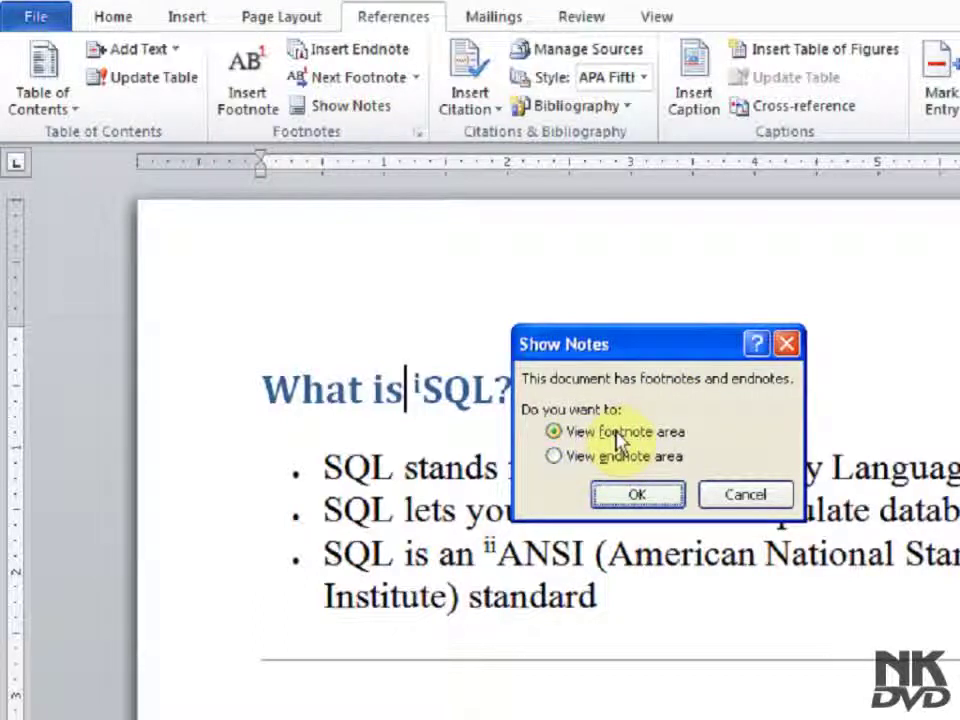
click(589, 462)
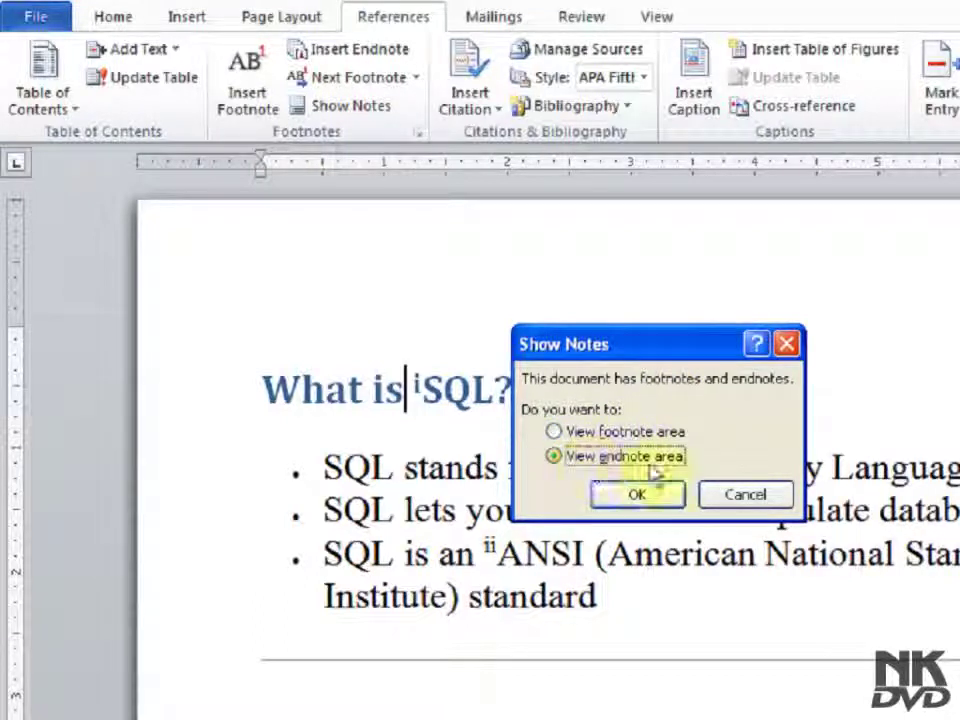
click(634, 496)
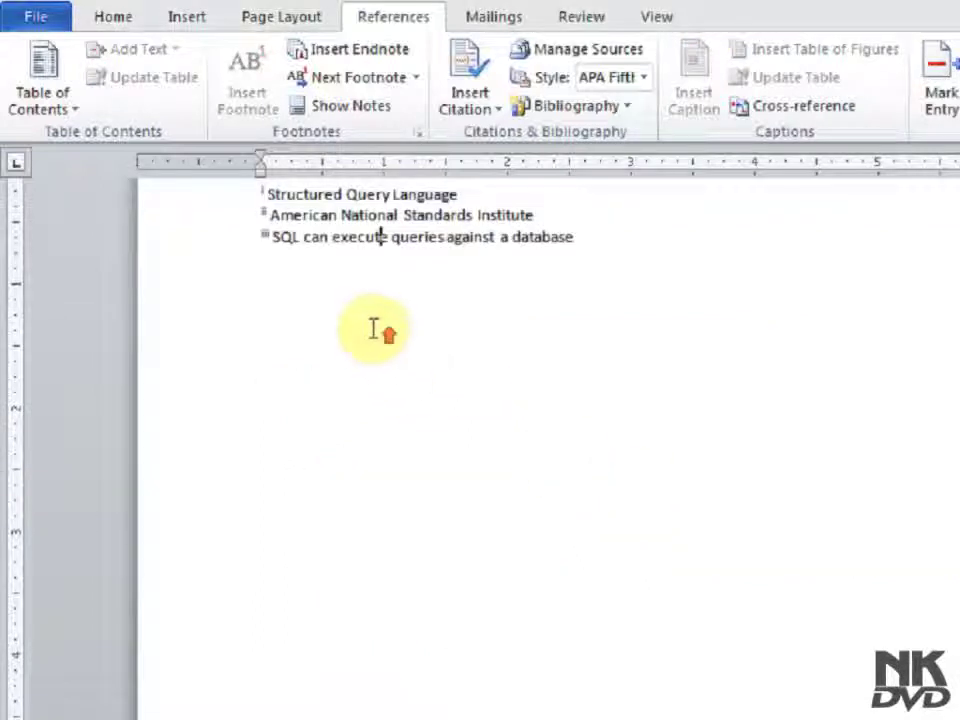
scroll(300, 315, up, 2)
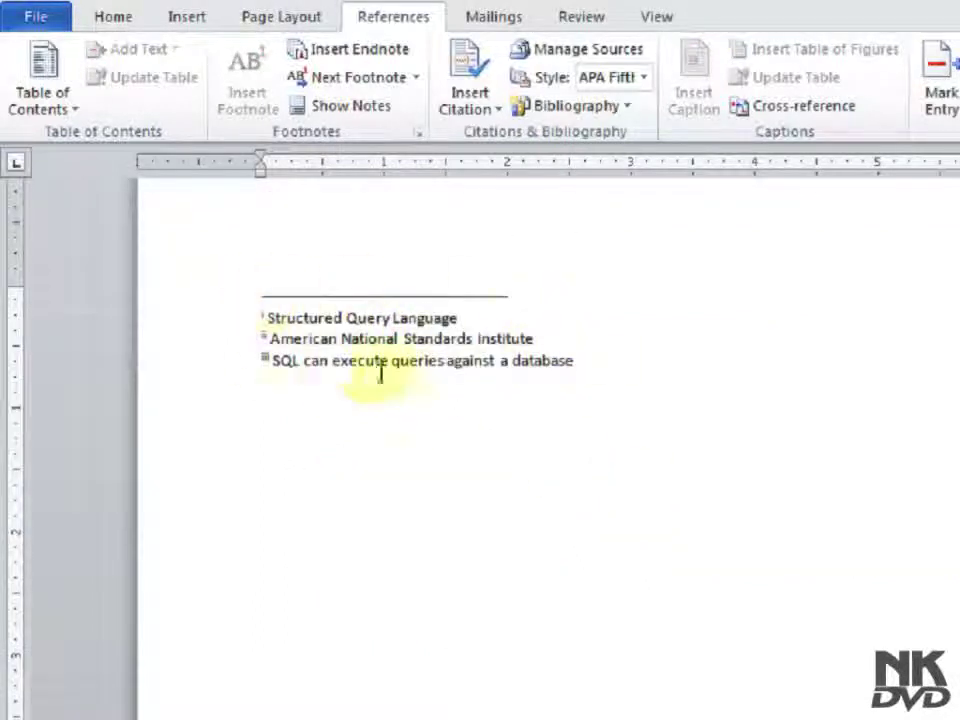